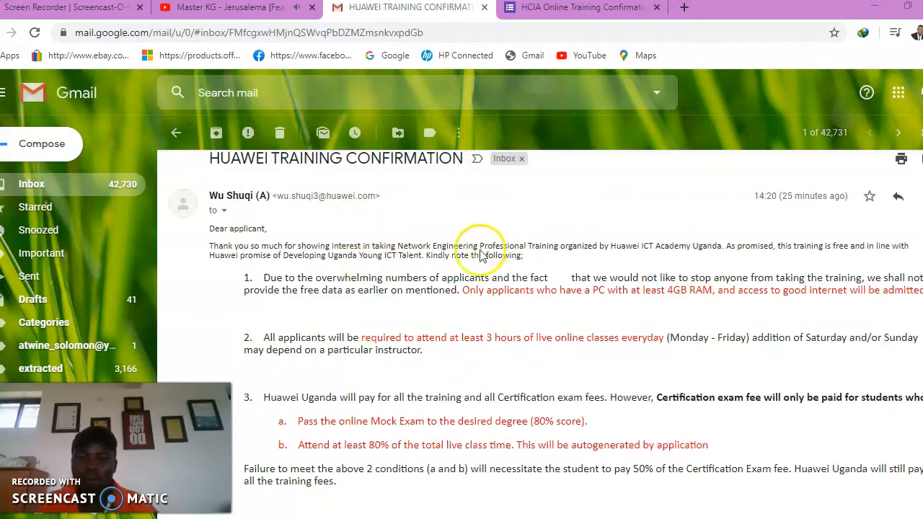
Scroll through the Huawei training confirmation email
scroll(478, 243, "down", 3)
scroll(392, 274, "up", 3)
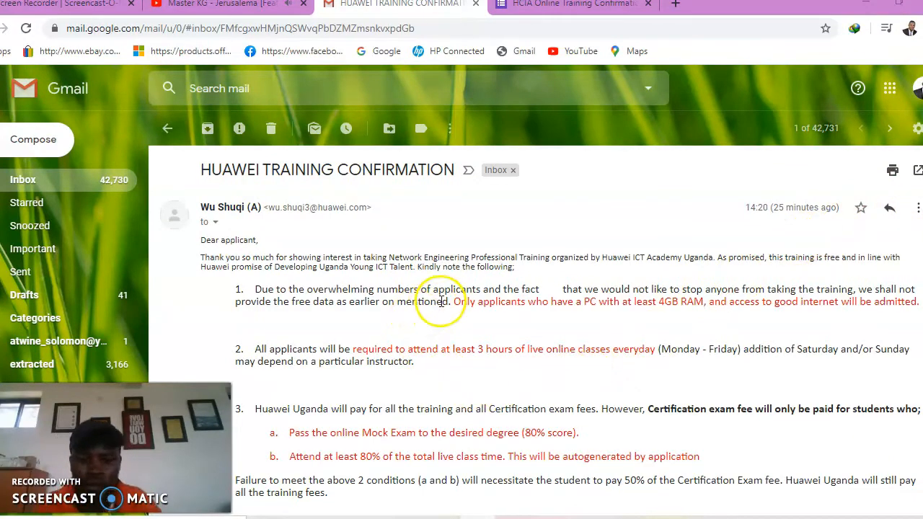
scroll(438, 303, "down", 1)
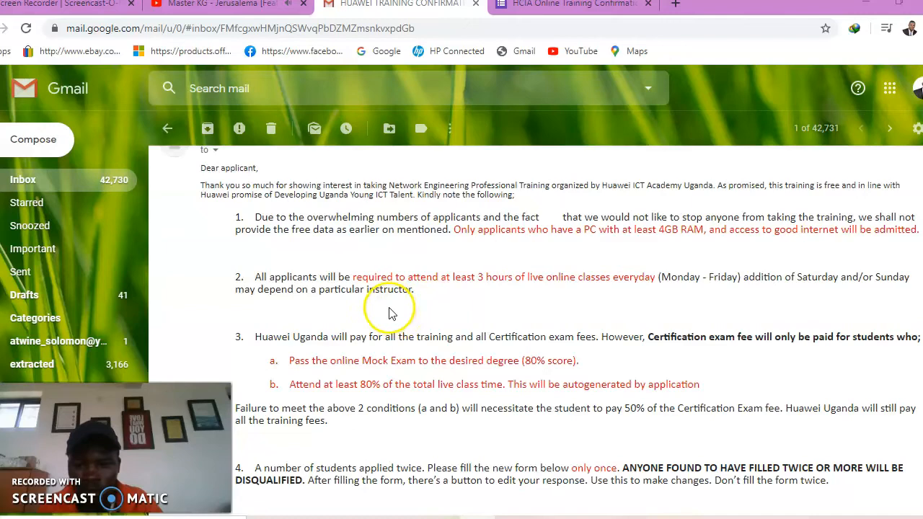
scroll(395, 308, "down", 2)
scroll(393, 308, "down", 5)
scroll(388, 306, "up", 5)
scroll(390, 312, "up", 3)
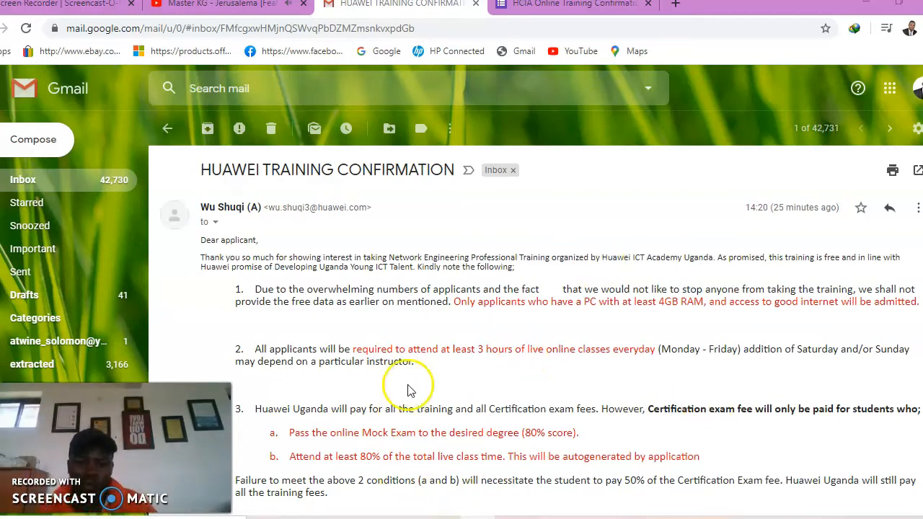
scroll(418, 386, "down", 2)
scroll(421, 387, "down", 2)
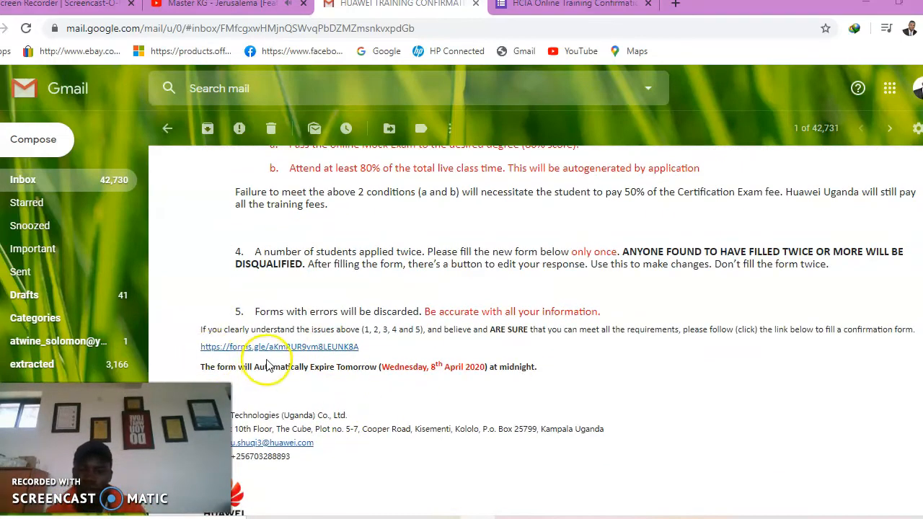
scroll(278, 351, "up", 4)
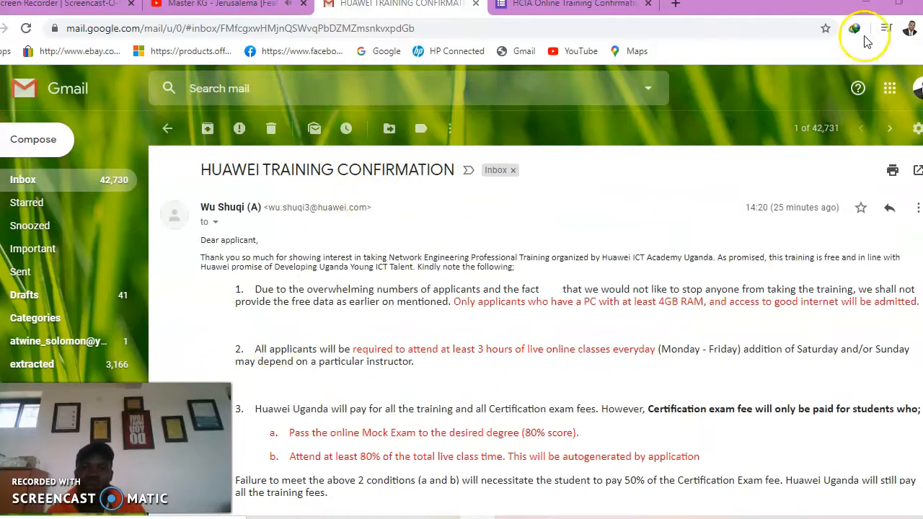
Open Manage your Google Account in a new tab, then return to the Huawei training email
left_click(911, 29)
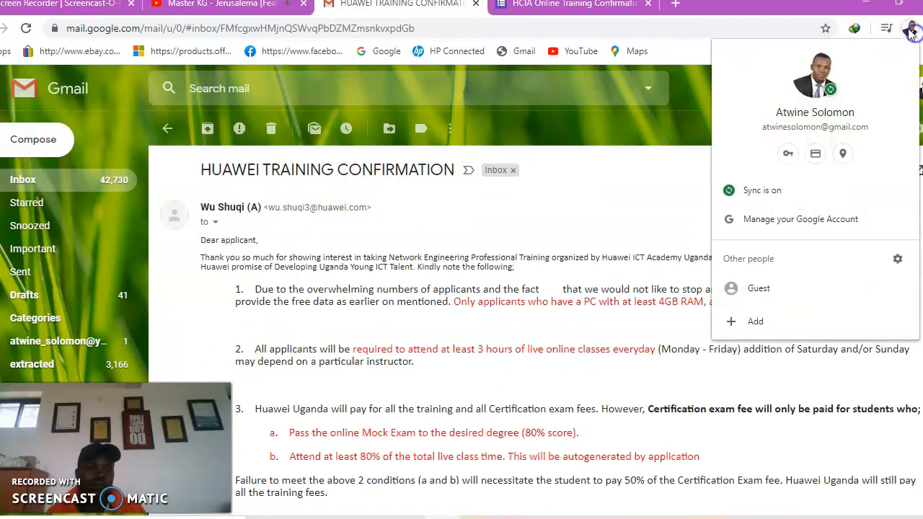
left_click(800, 219)
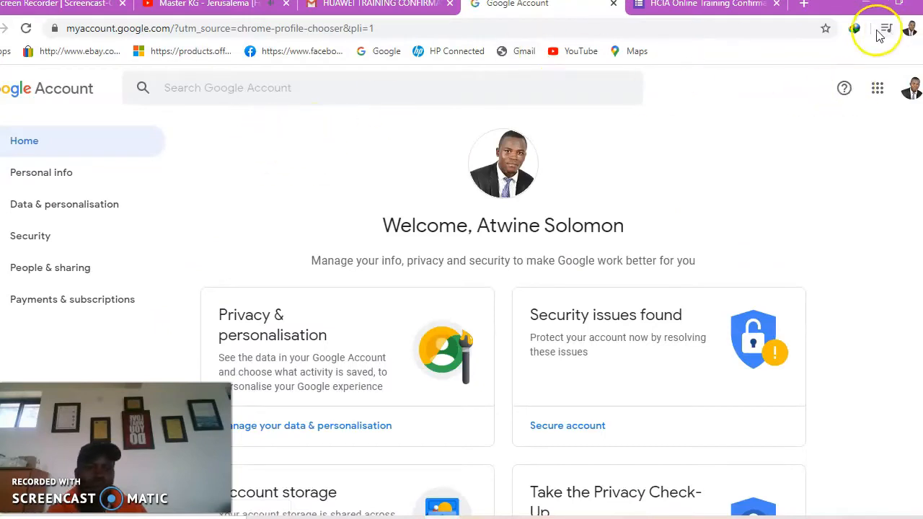
left_click(407, 7)
scroll(404, 308, "down", 4)
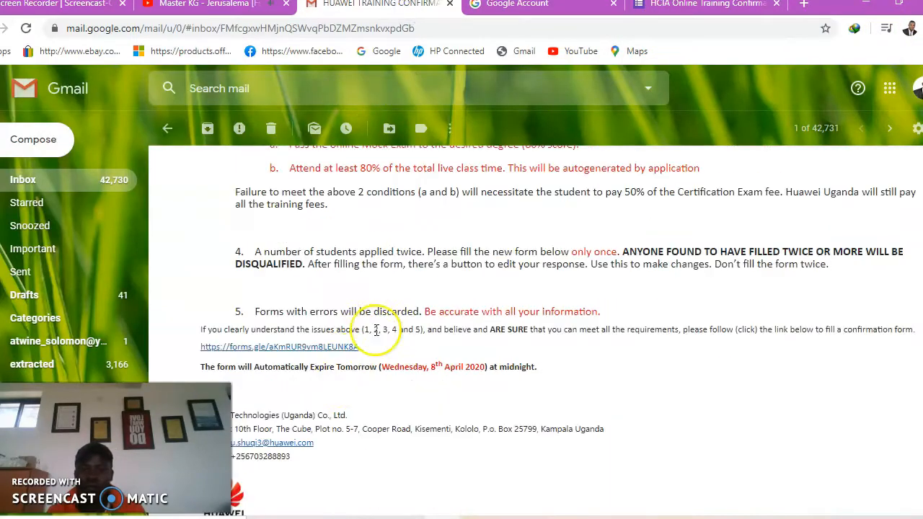
Open the HCIA Online Training Confirmation Form from the forms.gle link, then switch to YouTube
left_click(281, 349)
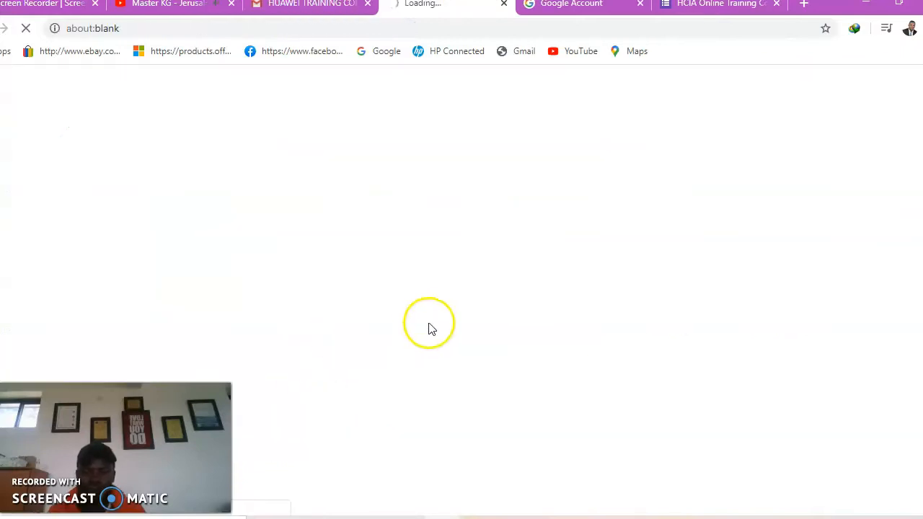
scroll(495, 310, "down", 6)
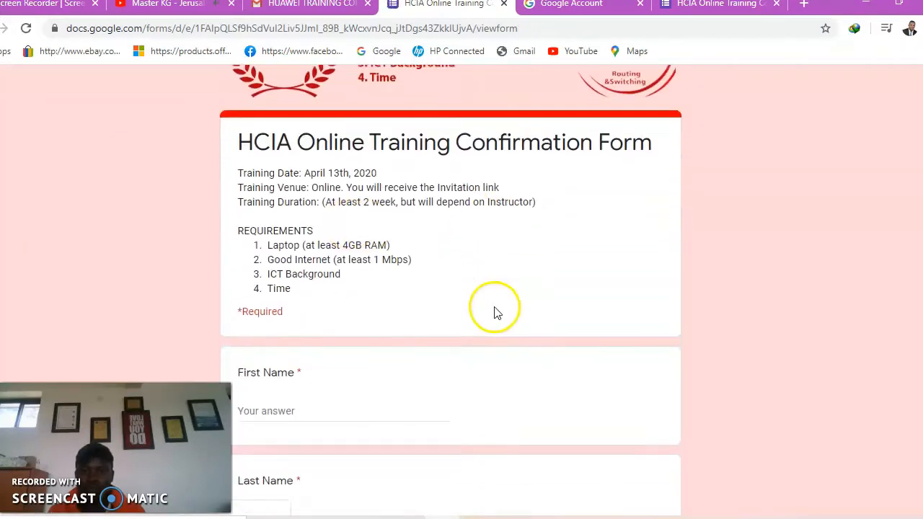
scroll(495, 310, "down", 5)
scroll(587, 295, "up", 9)
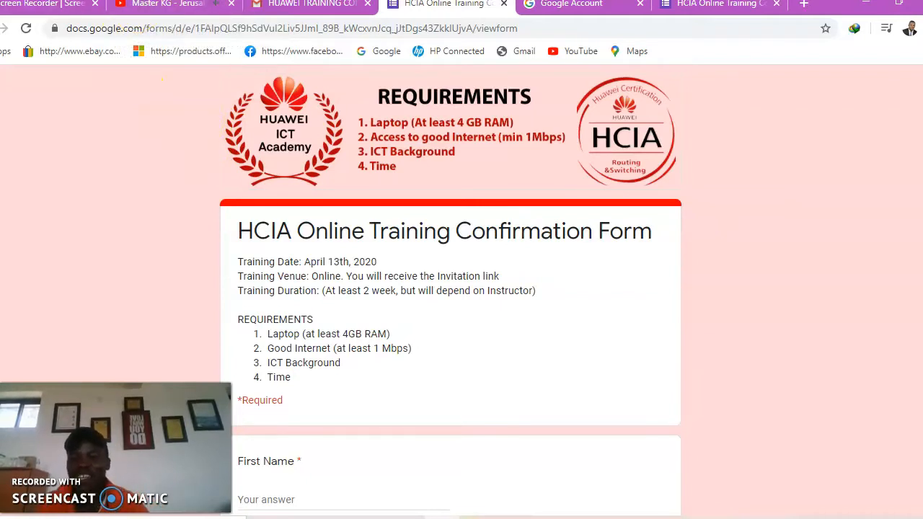
left_click(151, 4)
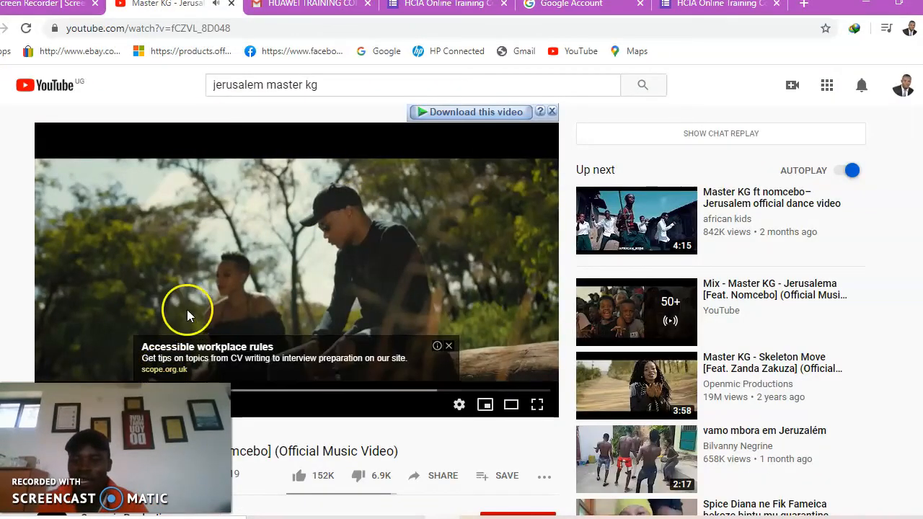
Switch from the YouTube video back to the HUAWEI TRAINING CONFIRMATION email tab
left_click(297, 8)
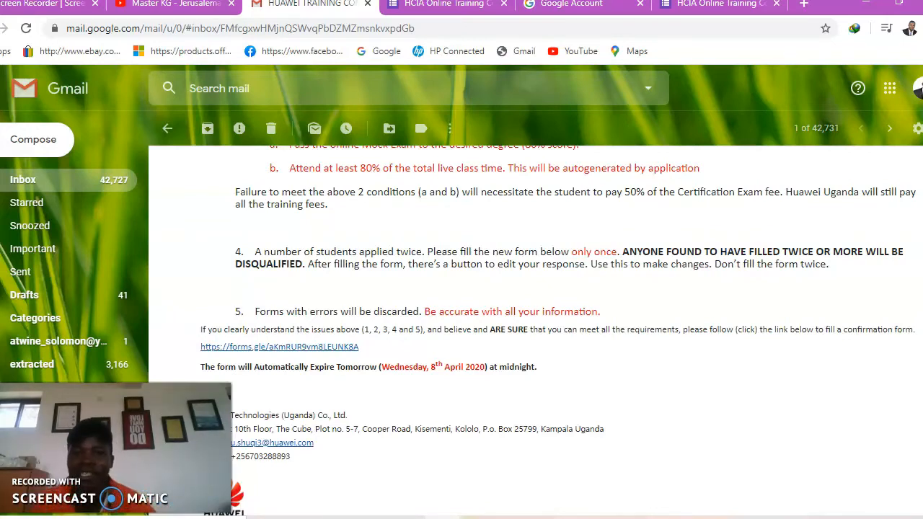
left_click(454, 5)
left_click(327, 23)
type("WWW")
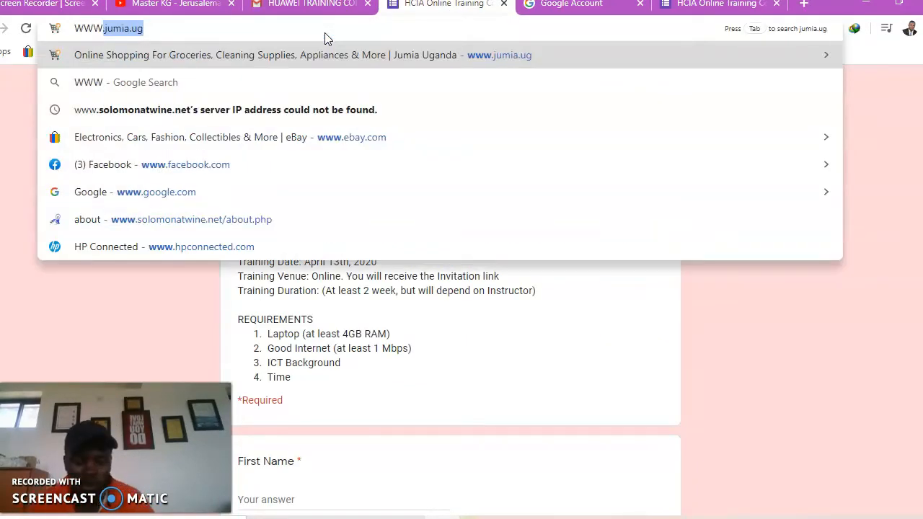
key("BackSpace")
key("BackSpace")
key("BackSpace")
key("BackSpace")
type("=www")
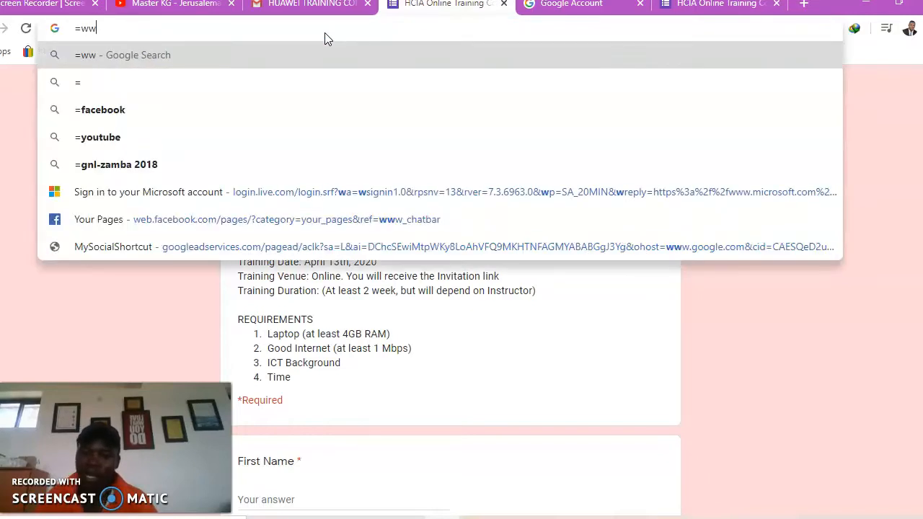
key("BackSpace")
key("BackSpace")
key("BackSpace")
key("BackSpace")
type("www")
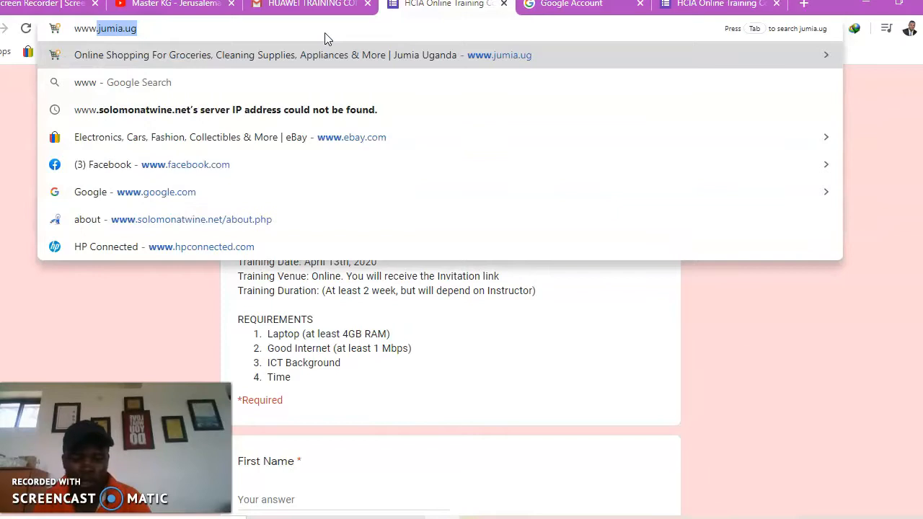
type(".solo")
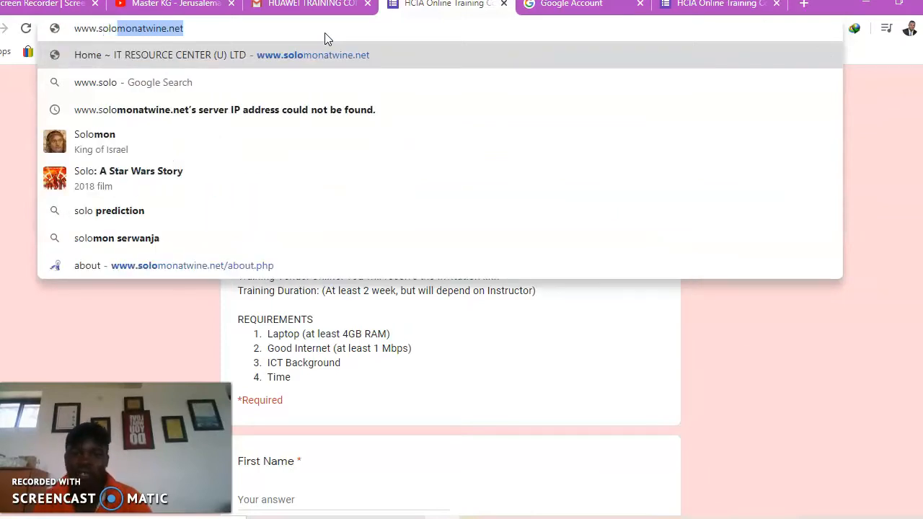
key("Return")
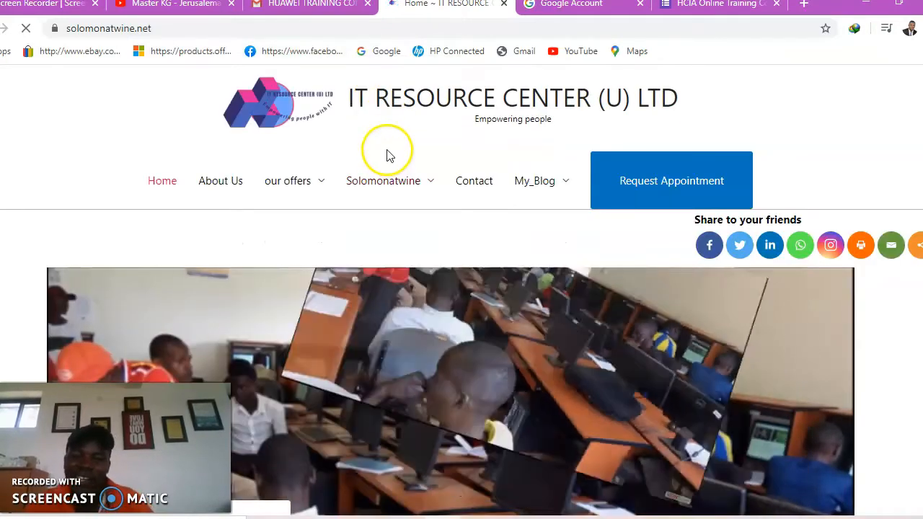
Scroll through the IT RESOURCE CENTER (U) LTD home page
scroll(390, 159, "down", 8)
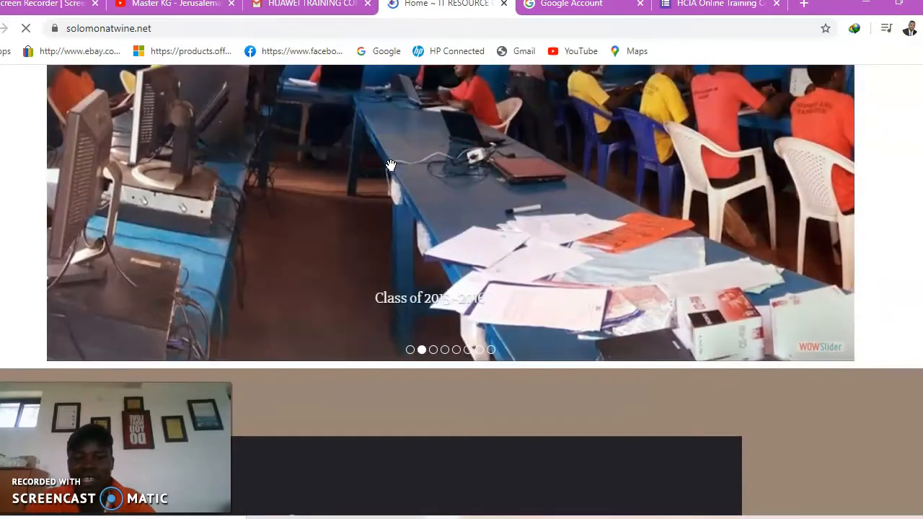
scroll(389, 173, "down", 10)
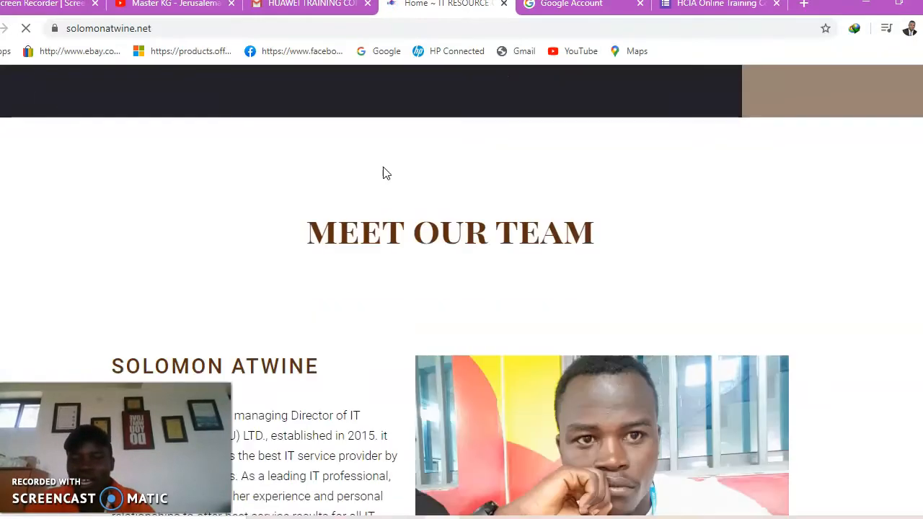
scroll(384, 173, "down", 3)
scroll(384, 173, "down", 7)
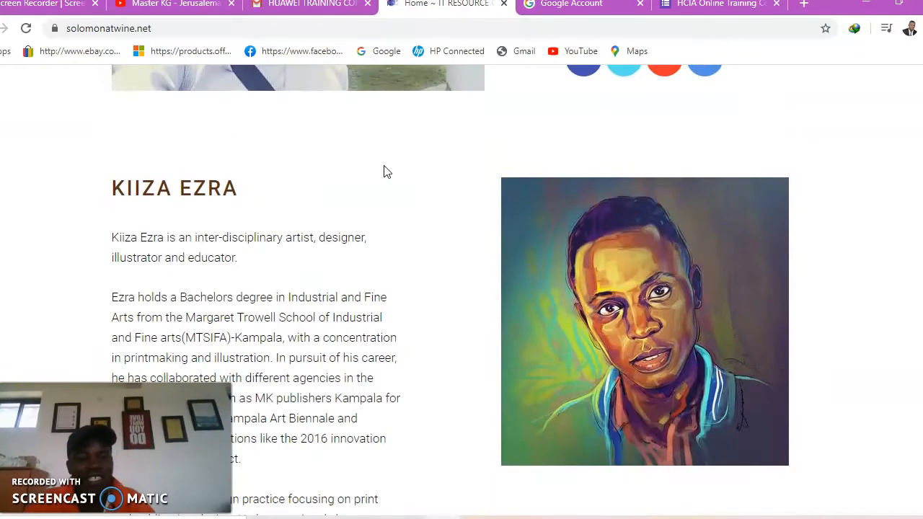
scroll(384, 171, "down", 5)
scroll(384, 171, "up", 15)
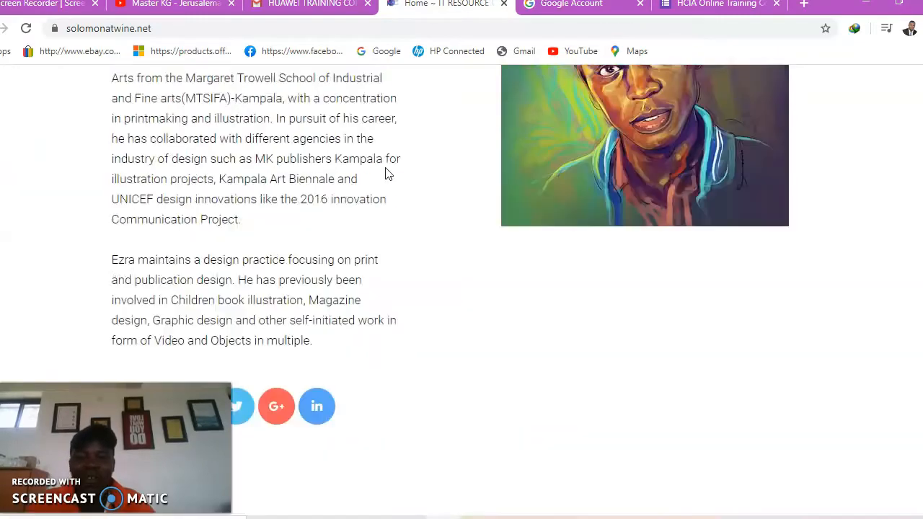
scroll(381, 154, "up", 15)
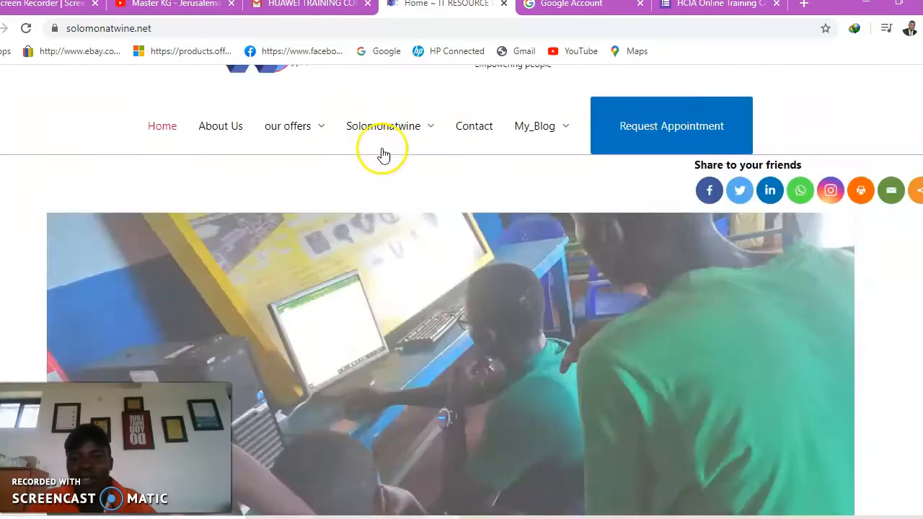
Open the About Us page and browse its services and testimonials
mouse_move(289, 163)
left_click(229, 189)
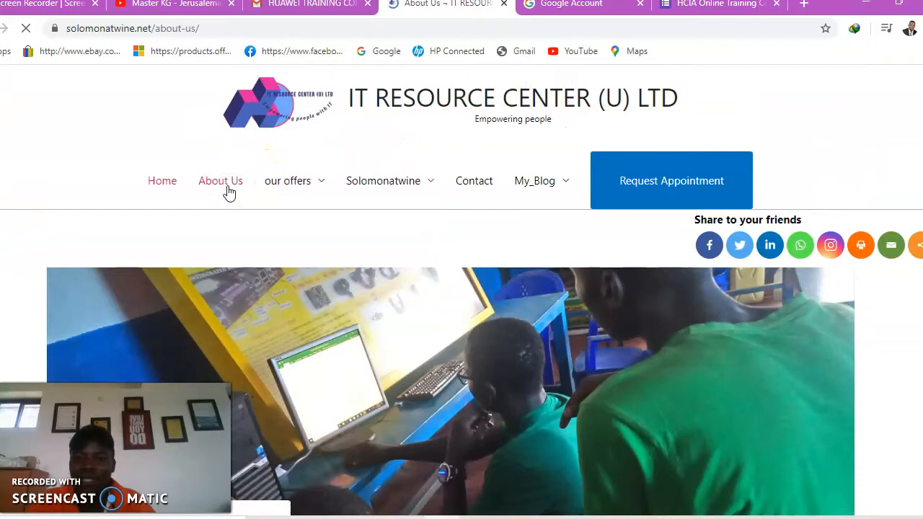
scroll(231, 193, "down", 6)
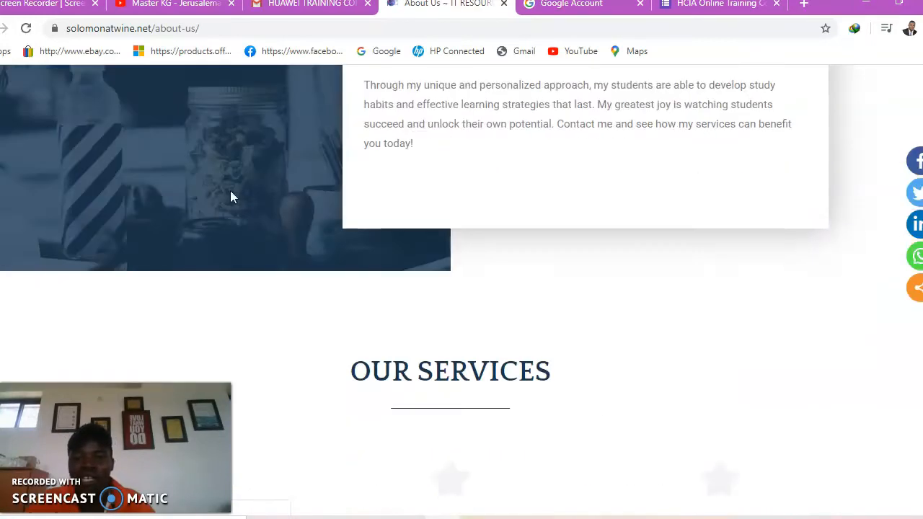
scroll(230, 199, "down", 5)
scroll(231, 202, "down", 8)
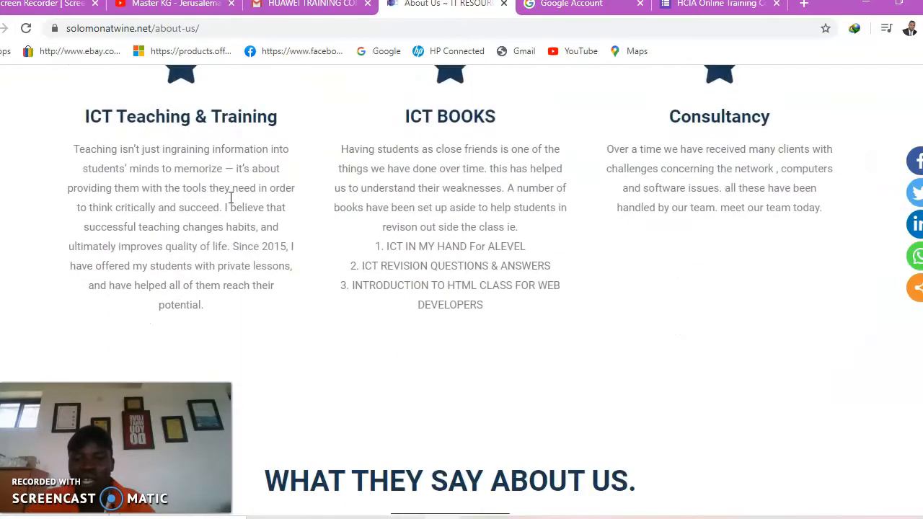
scroll(229, 203, "down", 3)
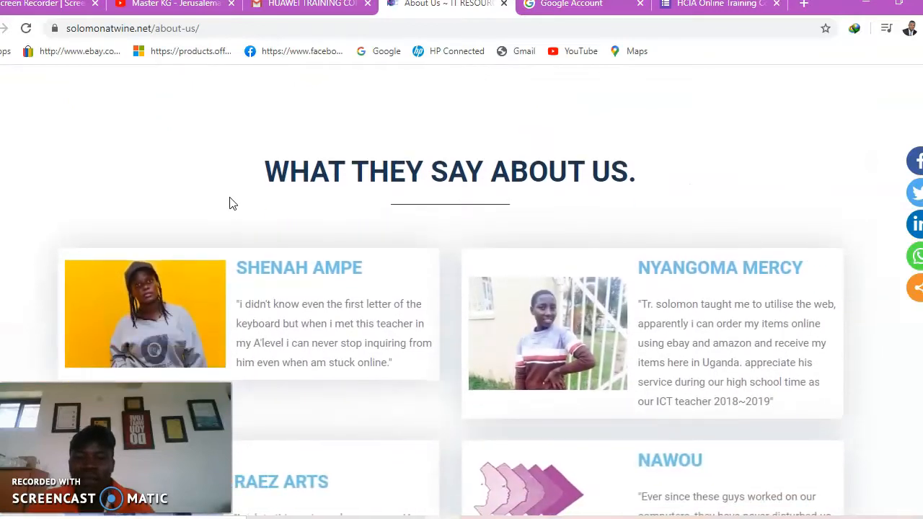
scroll(231, 203, "down", 1)
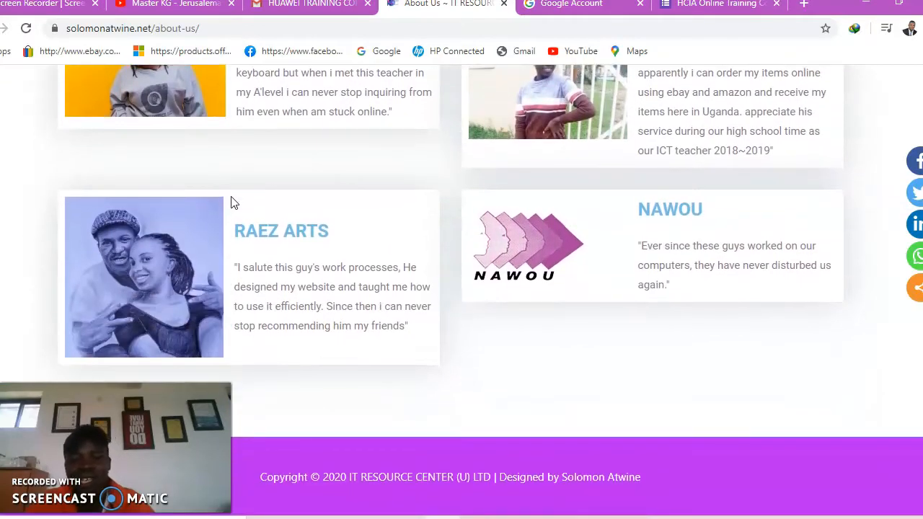
scroll(234, 200, "up", 8)
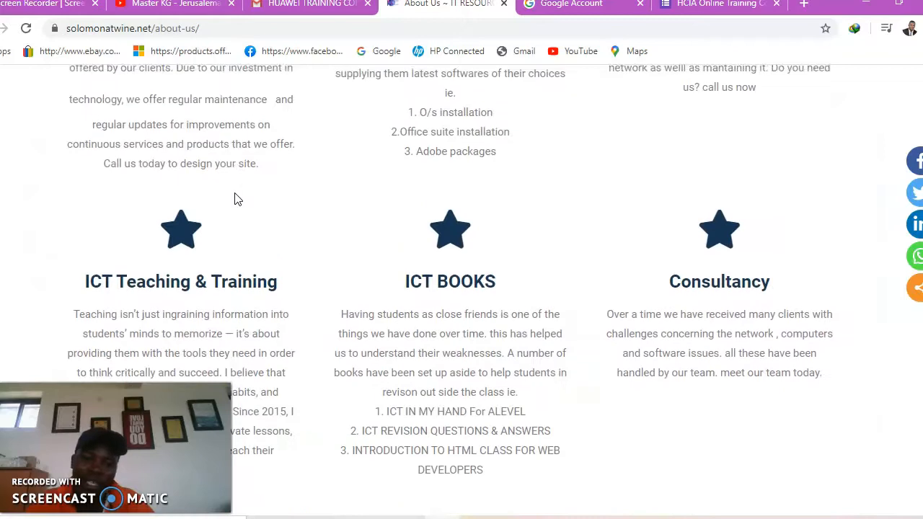
scroll(234, 200, "up", 5)
left_click(282, 186)
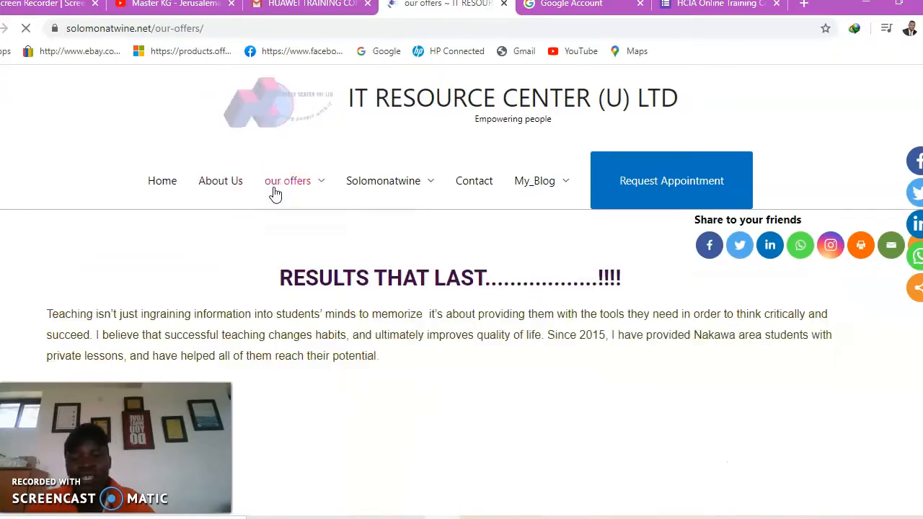
left_click(366, 187)
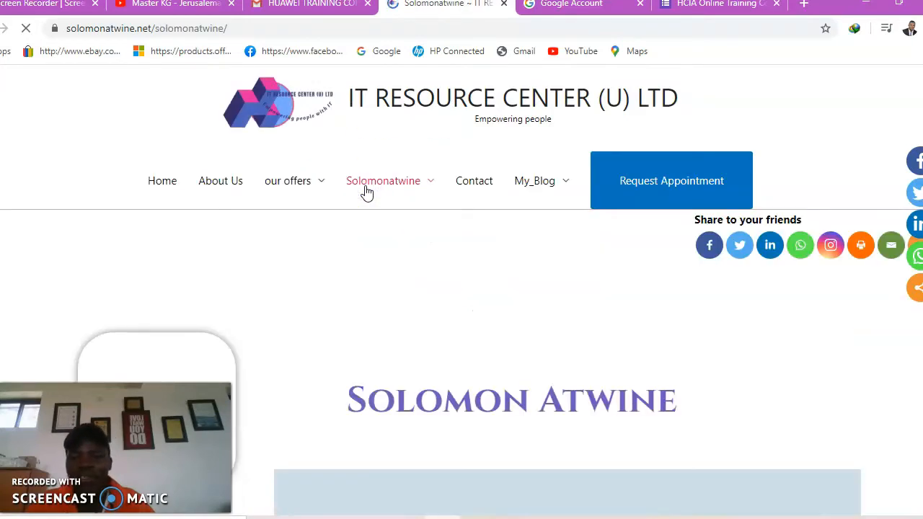
scroll(366, 193, "down", 10)
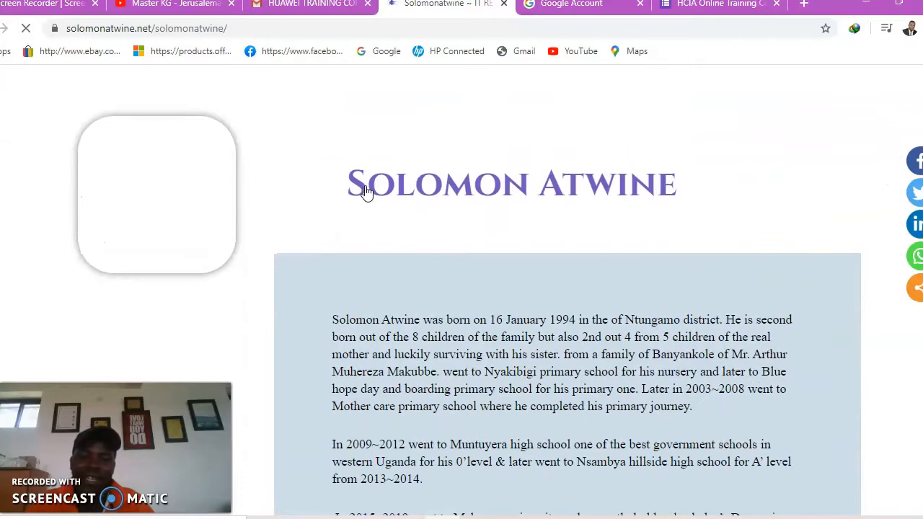
scroll(366, 193, "down", 5)
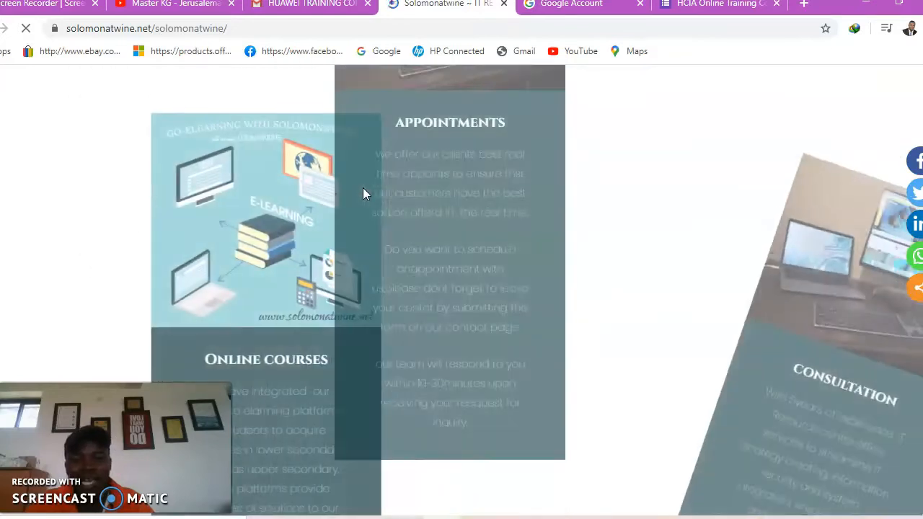
scroll(362, 194, "down", 10)
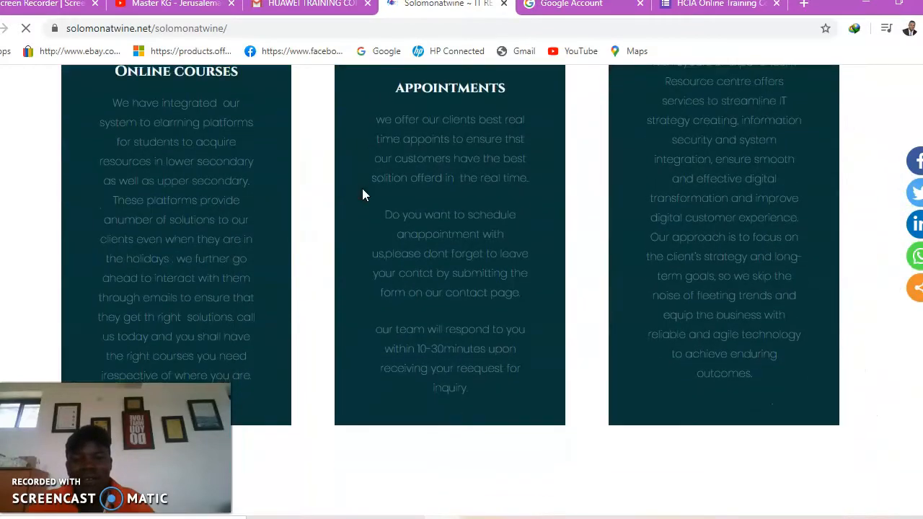
scroll(362, 200, "down", 5)
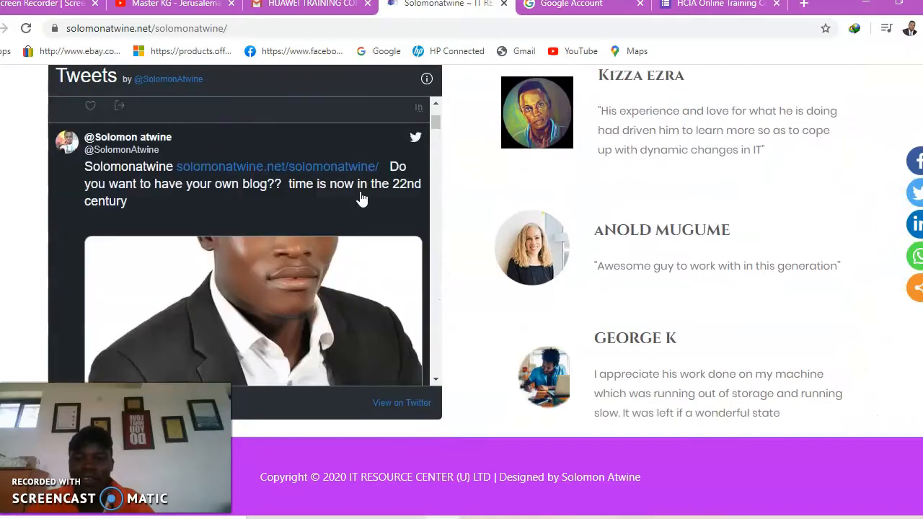
scroll(362, 200, "up", 3)
scroll(656, 253, "up", 15)
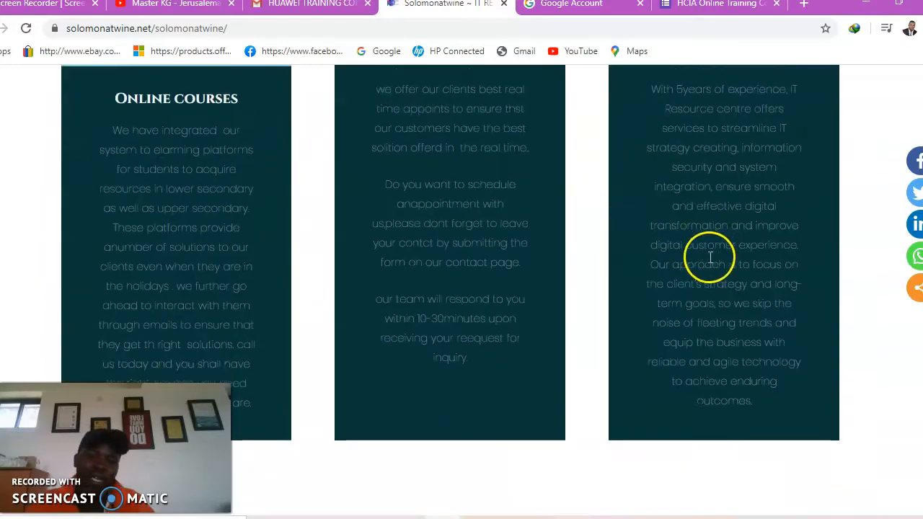
scroll(703, 253, "up", 2)
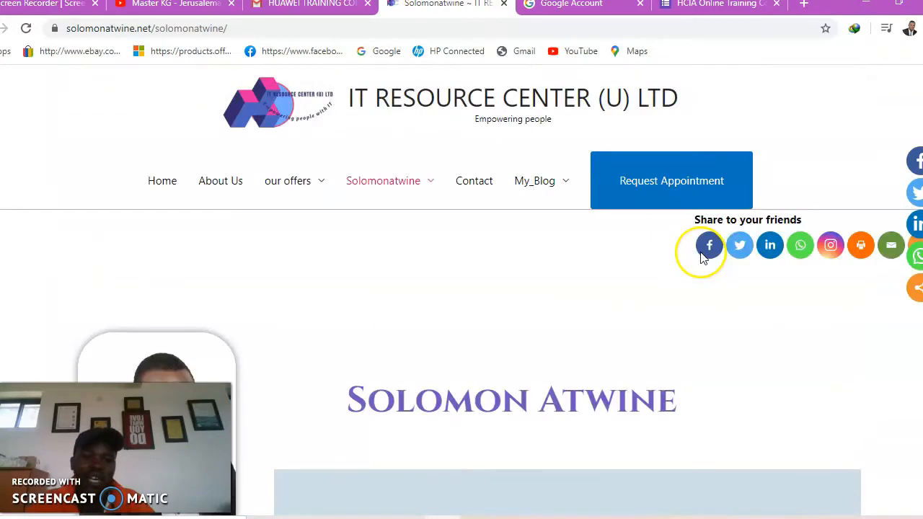
Look over the Contact page's appointment booking form, then go to My_Blog
left_click(469, 182)
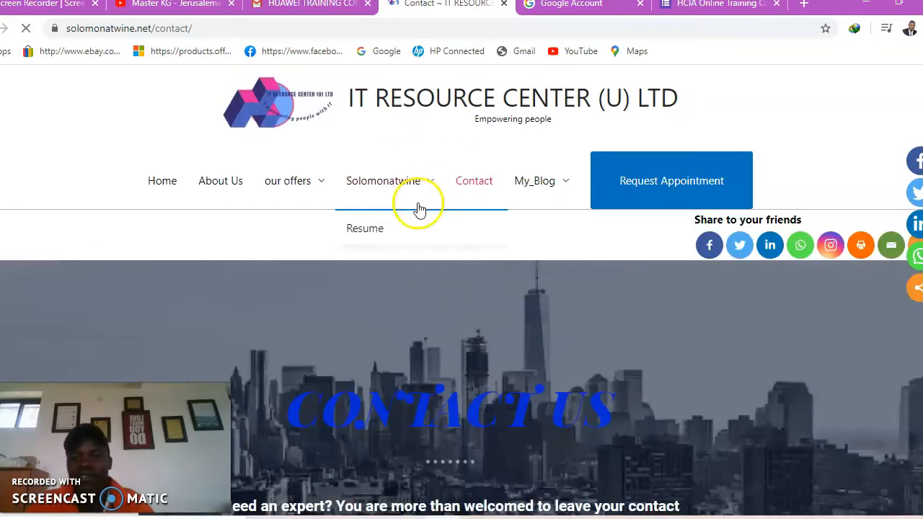
scroll(419, 209, "down", 5)
scroll(418, 204, "down", 6)
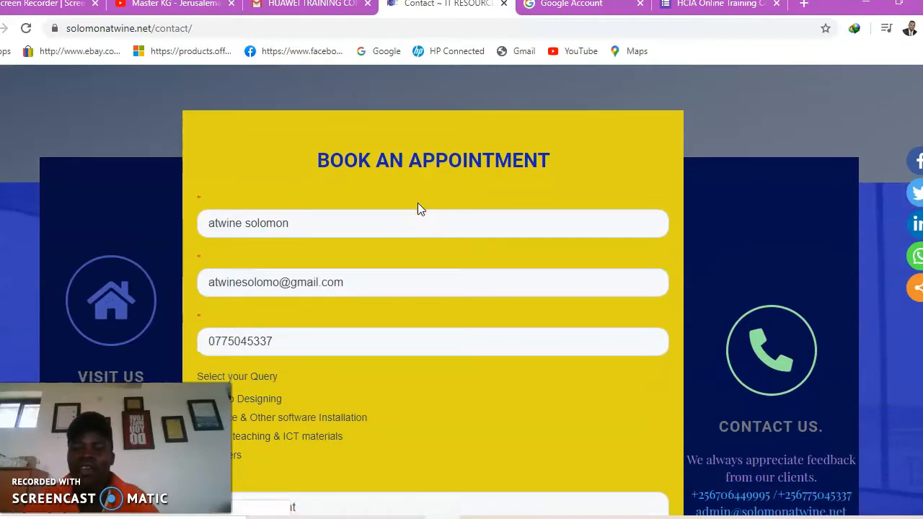
scroll(418, 205, "up", 4)
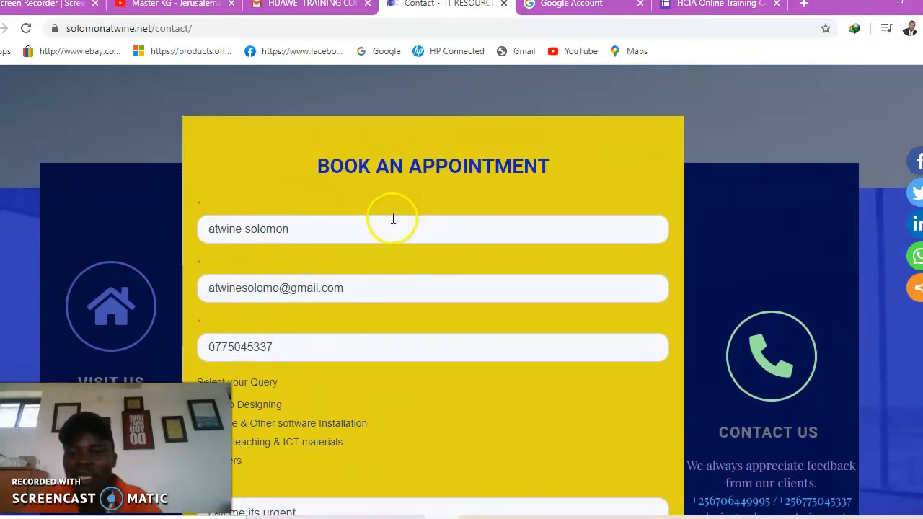
scroll(402, 257, "down", 3)
scroll(410, 217, "up", 10)
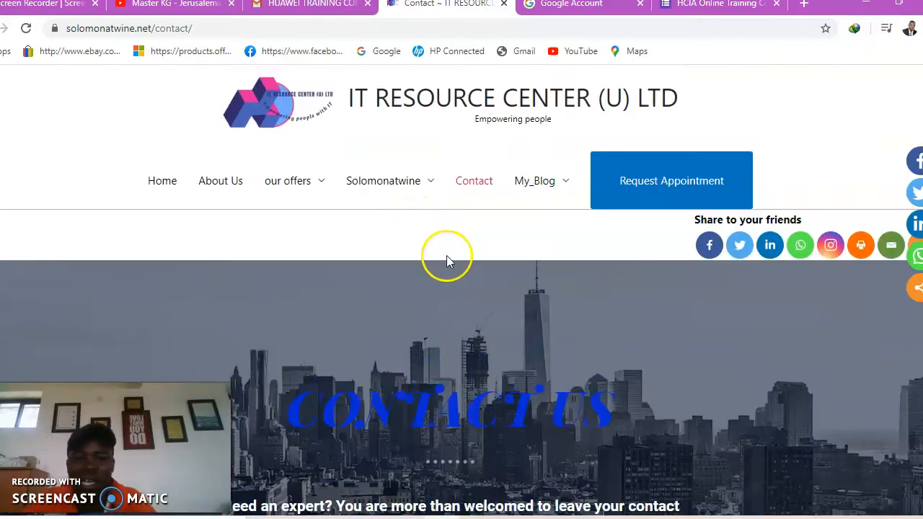
mouse_move(442, 212)
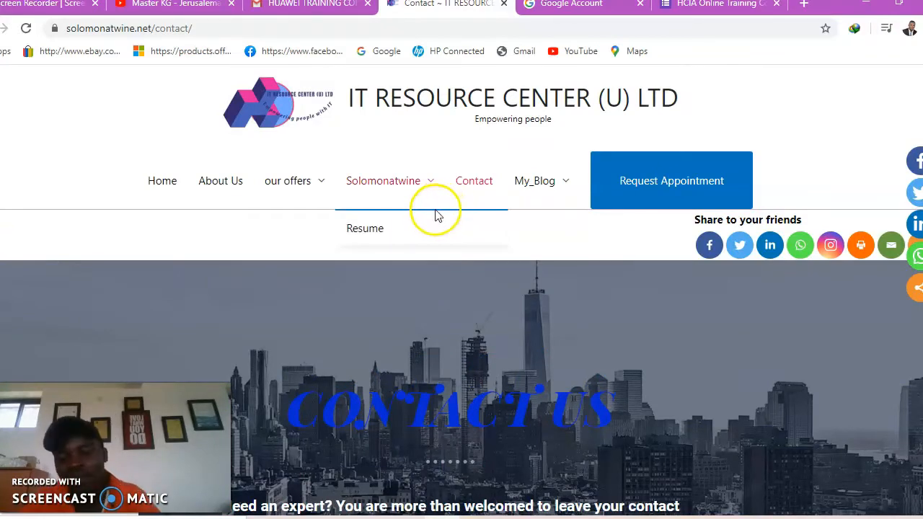
scroll(377, 235, "down", 1)
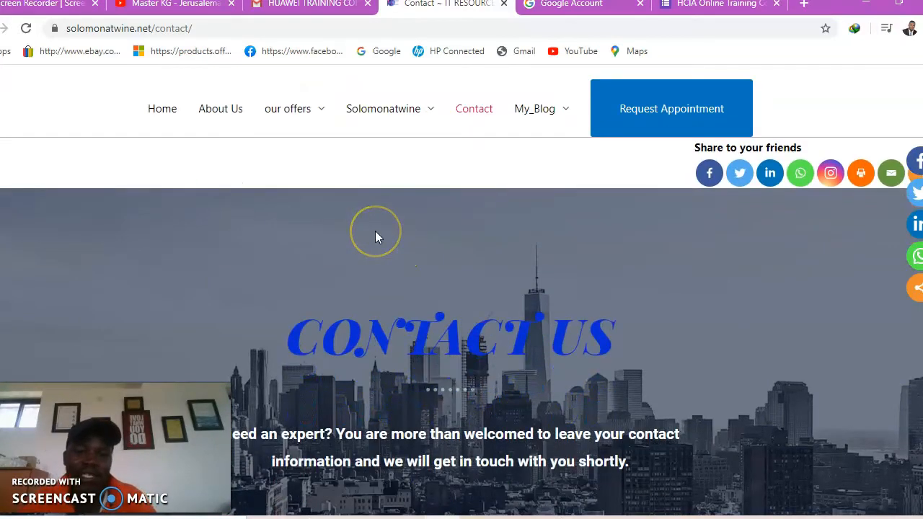
left_click_drag(378, 229, 455, 215)
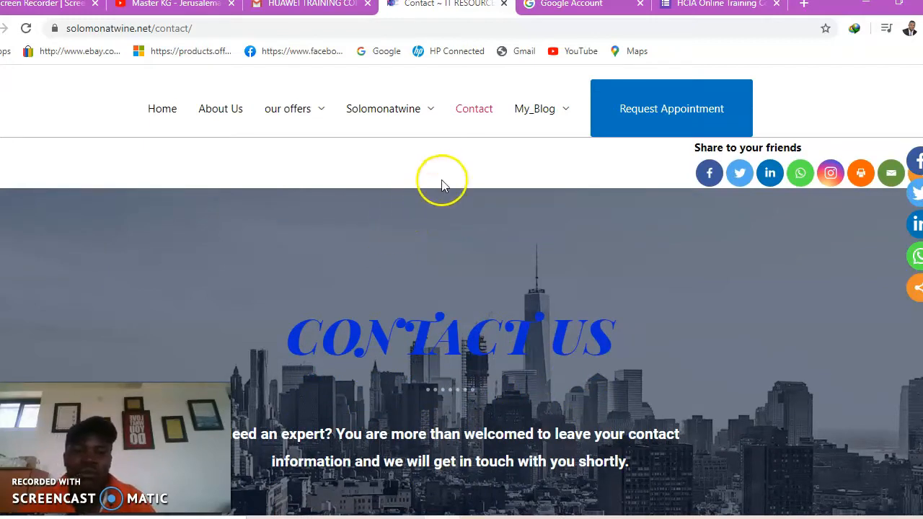
left_click(534, 121)
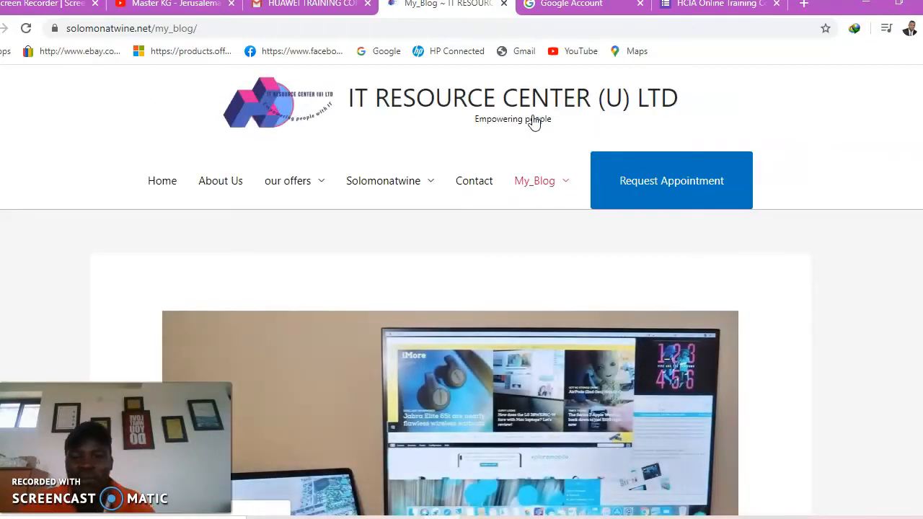
Scroll through the posts listed on My_Blog
scroll(479, 281, "down", 2)
scroll(428, 284, "down", 3)
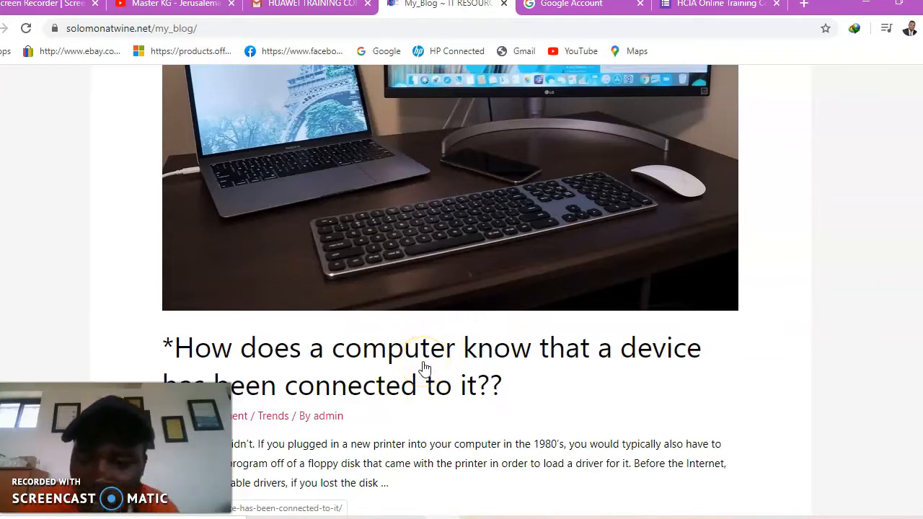
scroll(431, 377, "up", 3)
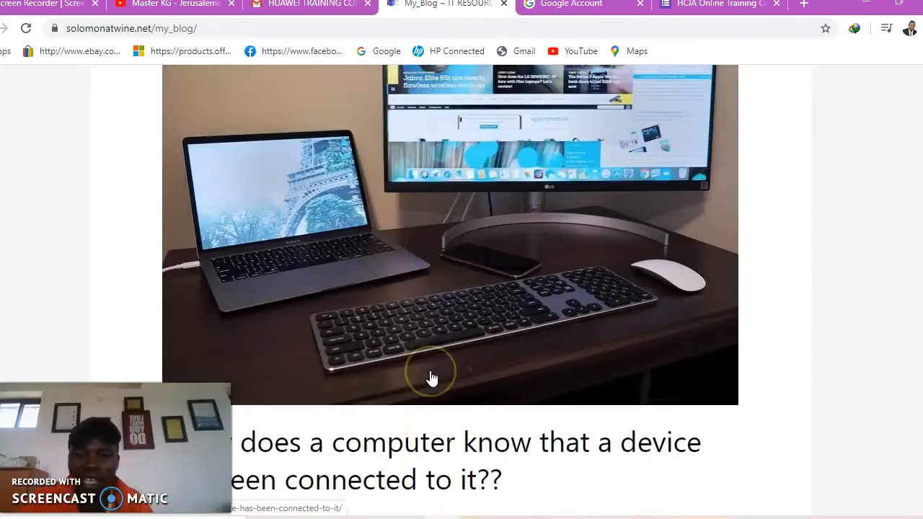
scroll(433, 402, "down", 2)
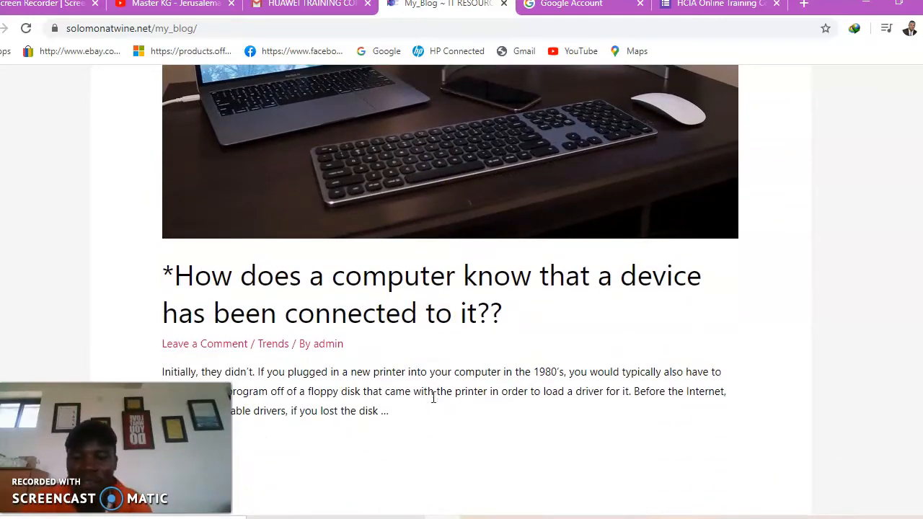
scroll(432, 404, "up", 5)
scroll(431, 425, "down", 8)
scroll(430, 431, "up", 3)
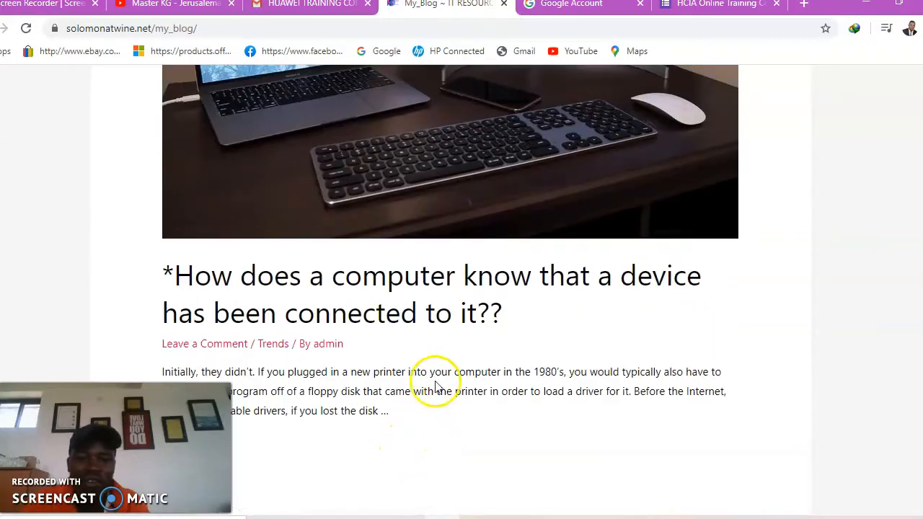
scroll(435, 406, "down", 3)
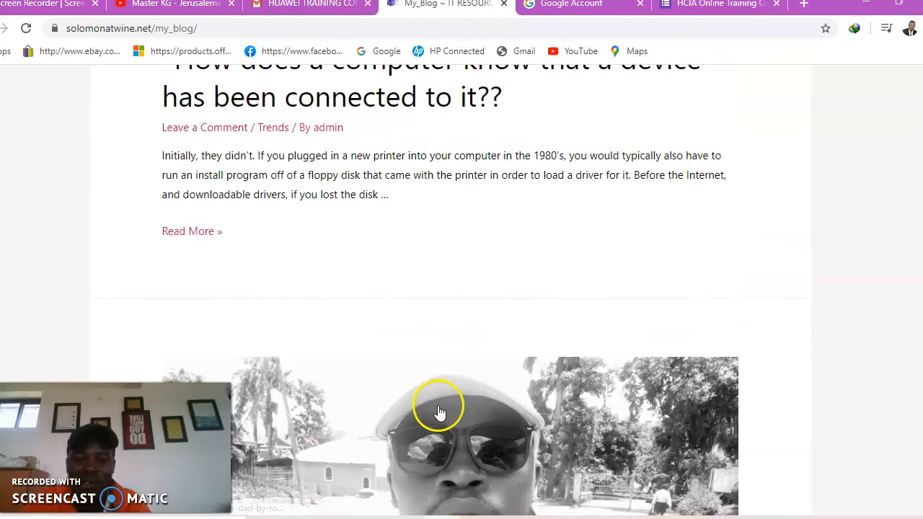
Open the full post 'How does a computer know that a device has been connected to it??'
left_click(185, 235)
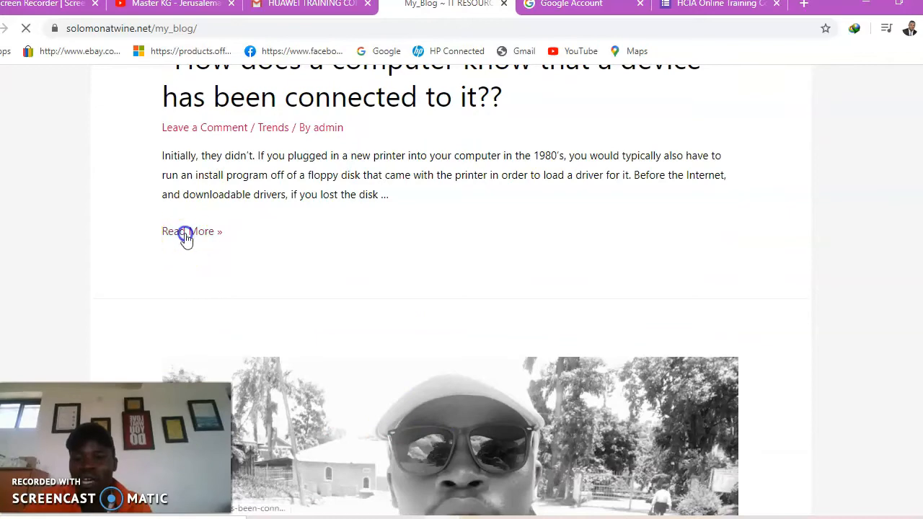
scroll(240, 270, "down", 8)
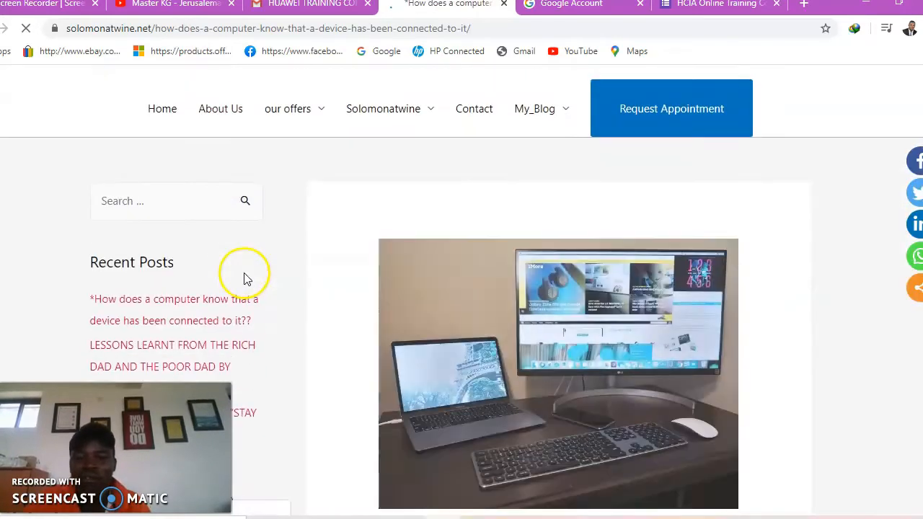
scroll(243, 280, "up", 2)
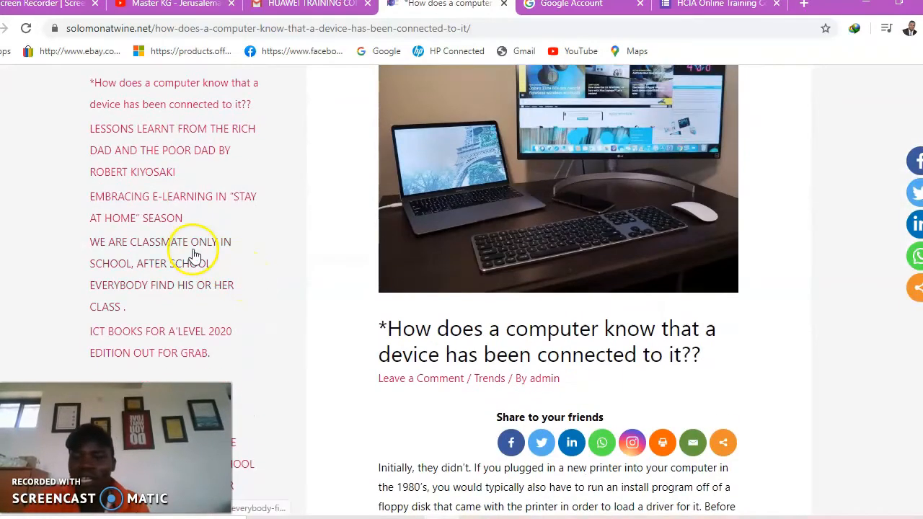
Open the 'WE ARE CLASSMATE...' post and read down through the article
left_click(192, 244)
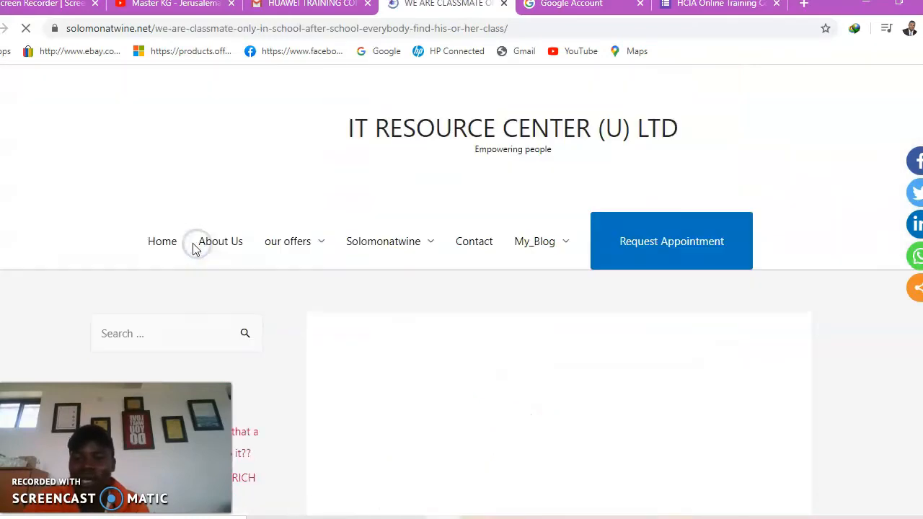
scroll(315, 305, "down", 6)
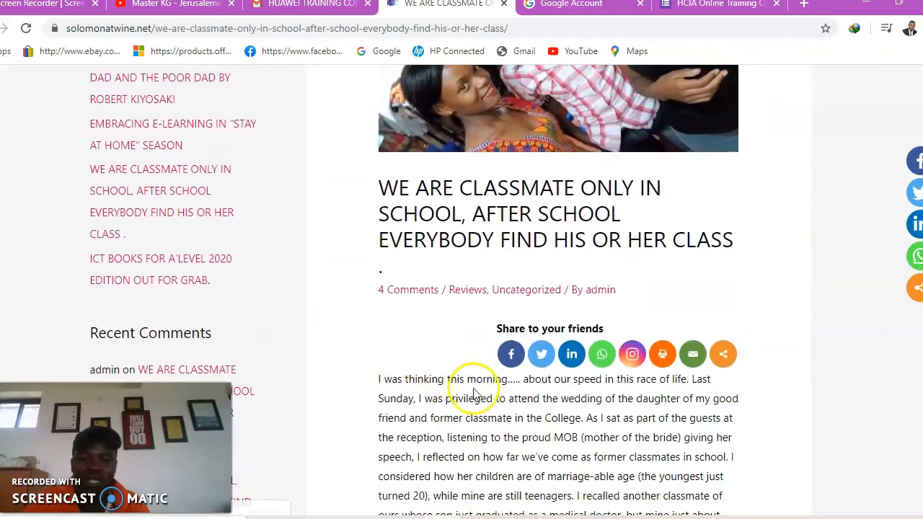
scroll(474, 390, "up", 1)
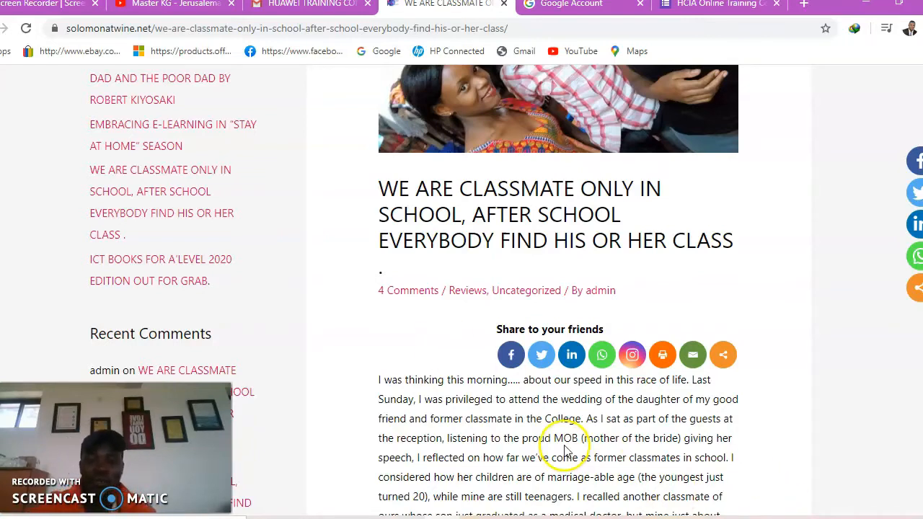
scroll(464, 340, "down", 6)
scroll(464, 392, "down", 15)
scroll(472, 397, "down", 8)
scroll(472, 398, "up", 4)
scroll(473, 399, "down", 1)
scroll(476, 401, "down", 5)
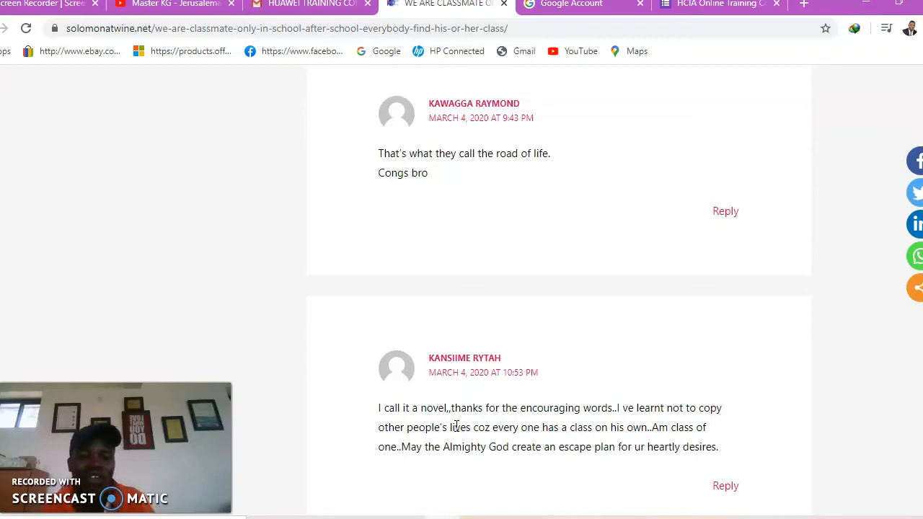
Read the comments down to the comment form, then return to the Home page
scroll(402, 407, "down", 3)
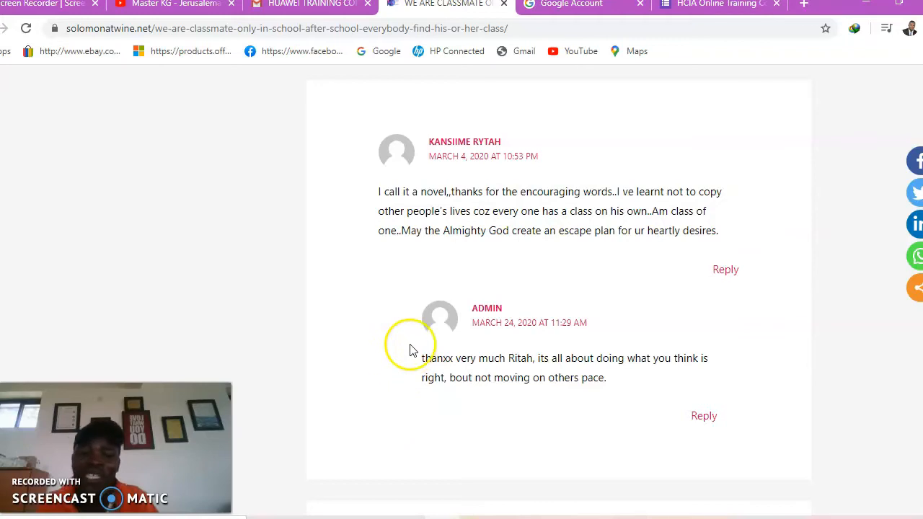
scroll(372, 401, "up", 1)
scroll(371, 402, "up", 3)
scroll(457, 381, "down", 10)
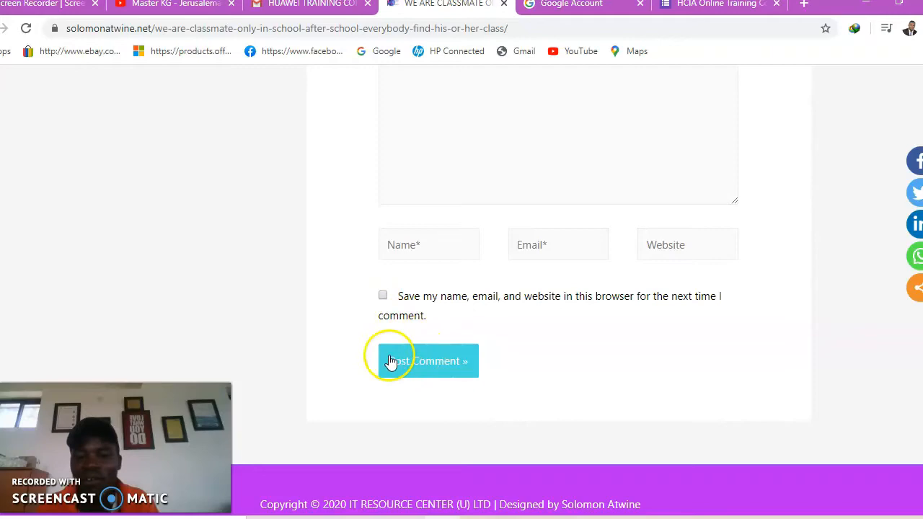
scroll(264, 367, "down", 1)
scroll(262, 373, "up", 15)
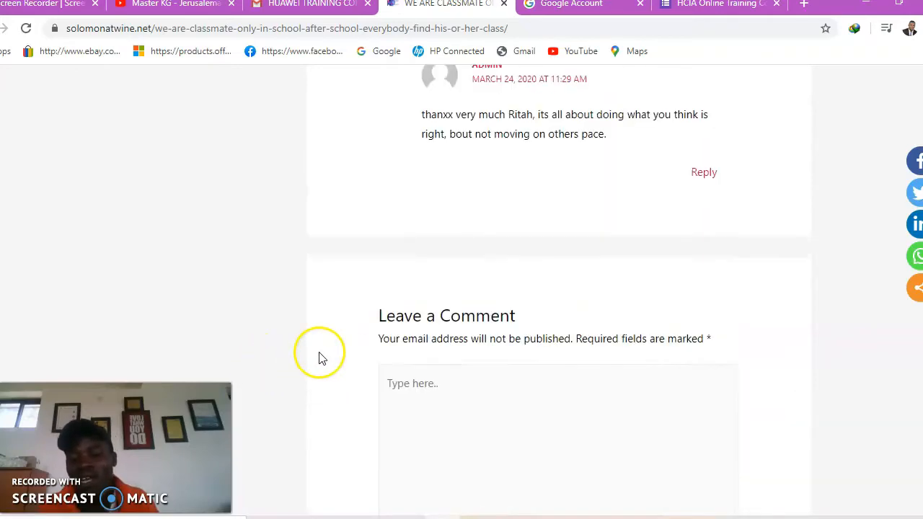
scroll(389, 385, "up", 20)
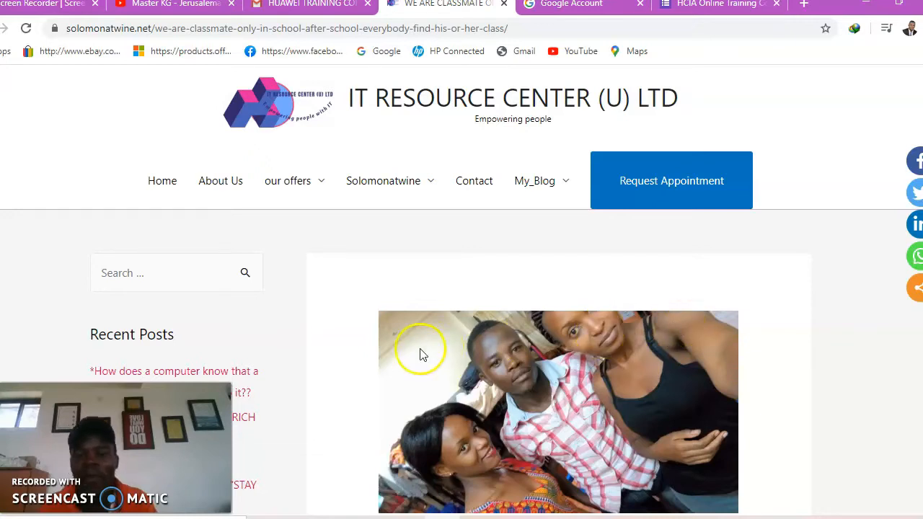
left_click(162, 184)
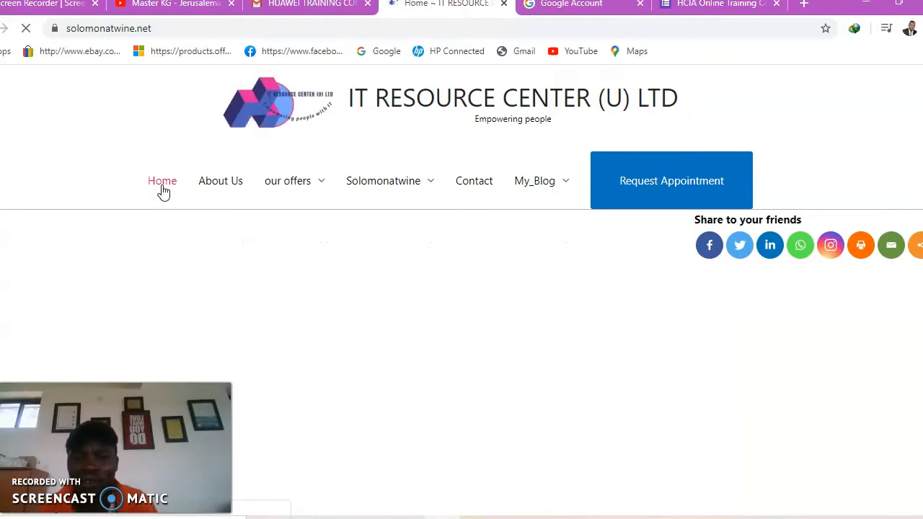
Glance over the loaded IT Resource Center home page, then open File Explorer with Win+E
scroll(150, 209, "down", 3)
scroll(149, 225, "up", 3)
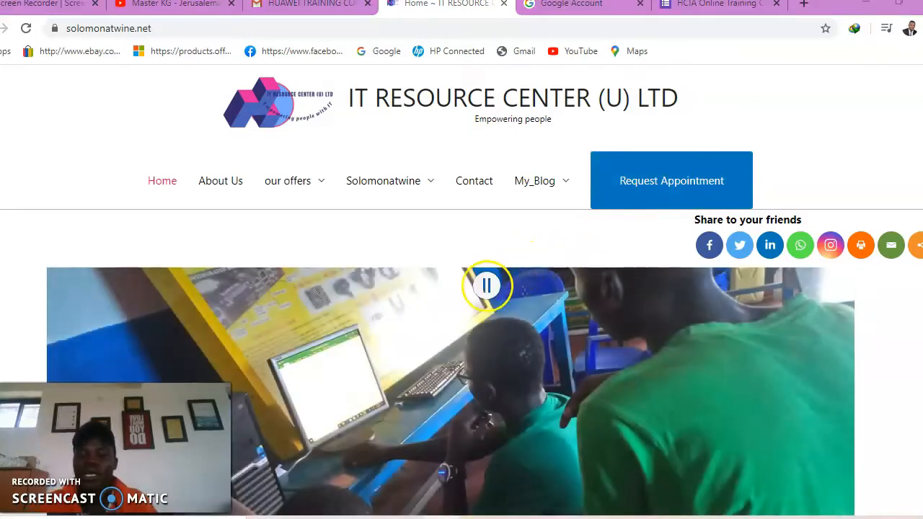
key("super+e")
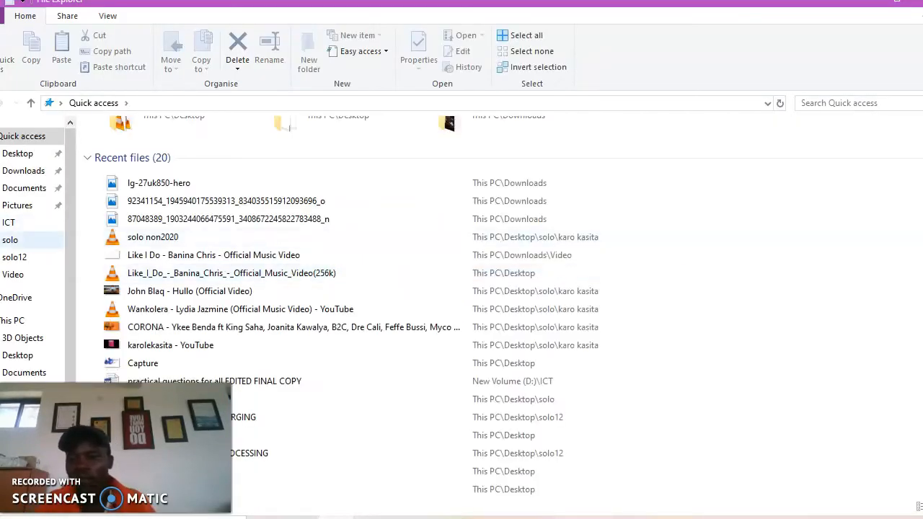
Open 'practical questions for all EDITED FINAL COPY' from the ICT folder in Word
left_click(8, 222)
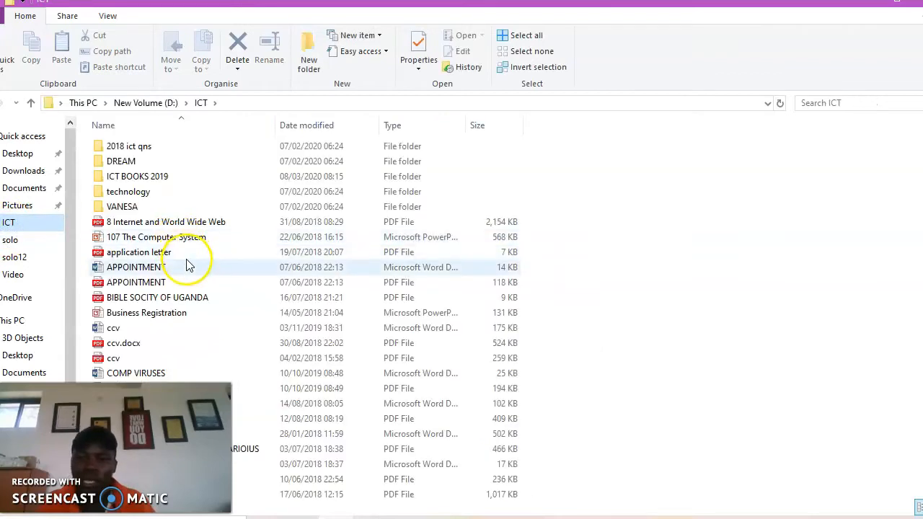
scroll(173, 277, "down", 4)
scroll(165, 287, "down", 3)
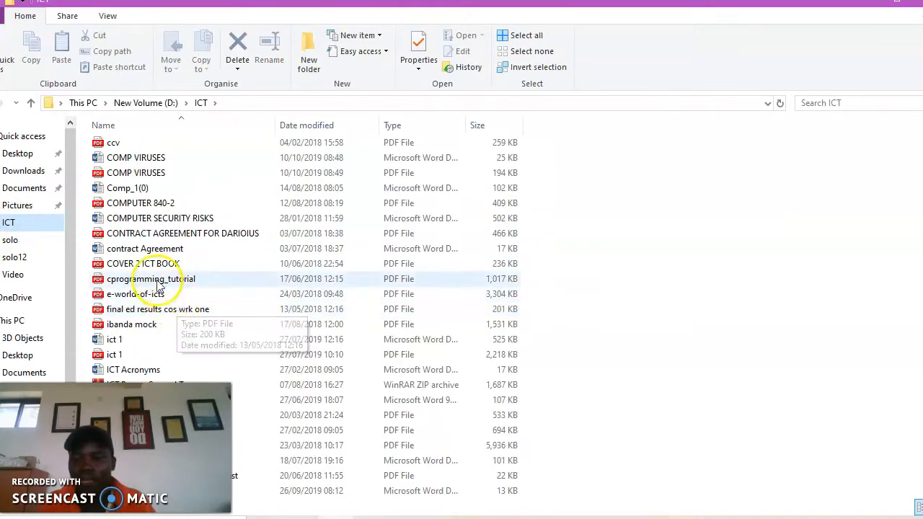
scroll(142, 296, "down", 1)
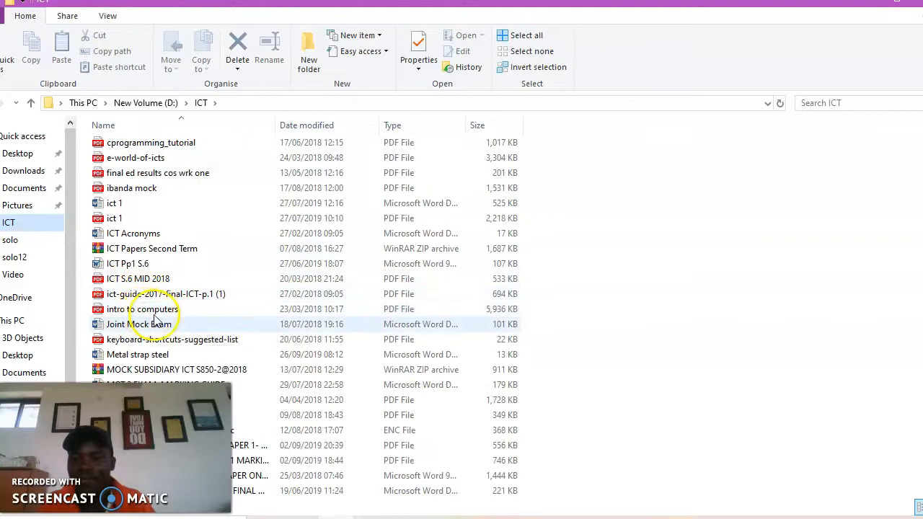
scroll(206, 358, "down", 1)
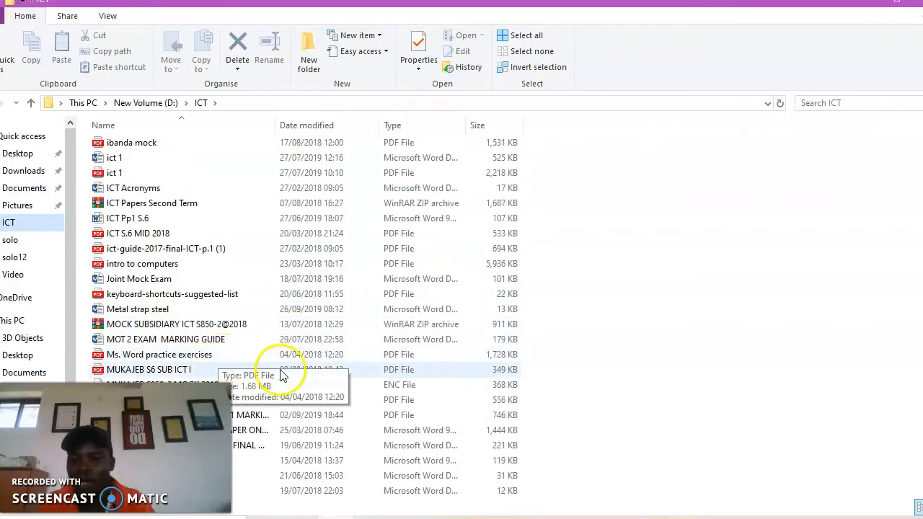
scroll(173, 307, "down", 1)
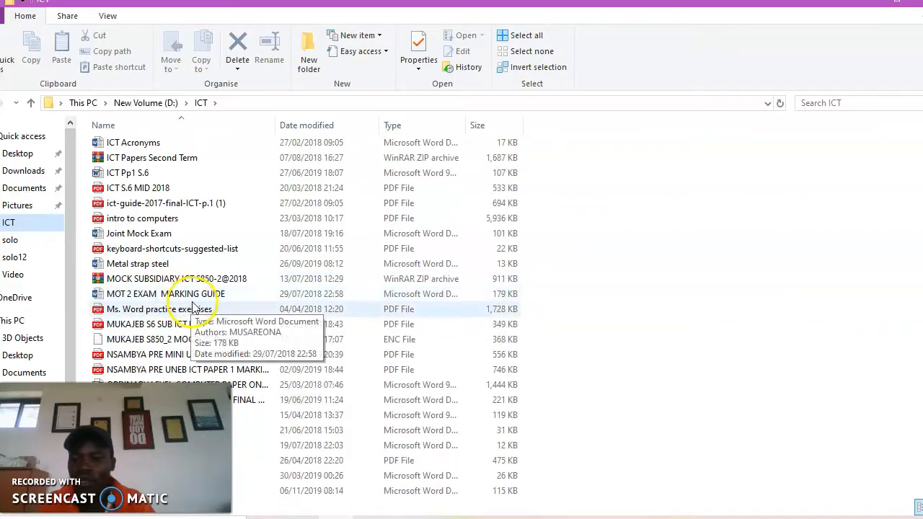
scroll(181, 325, "down", 1)
left_click(203, 357)
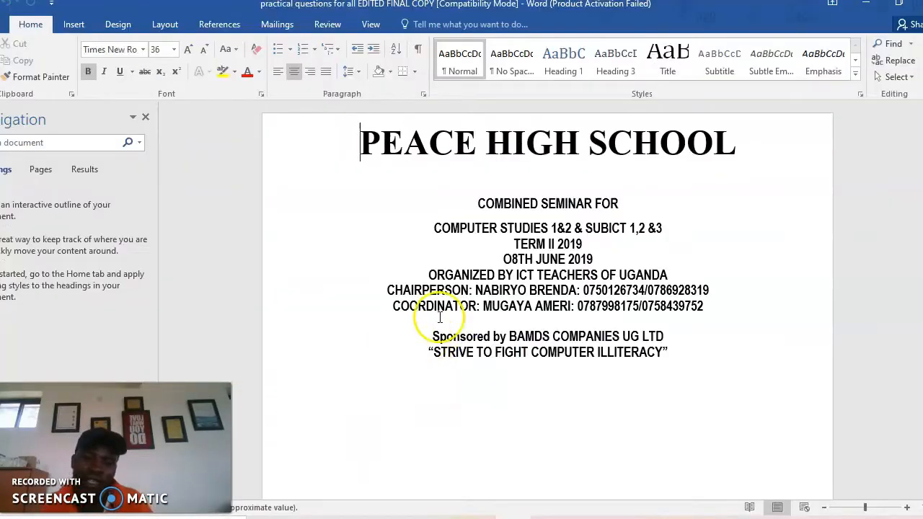
Dismiss the product activation prompt over the Word document
scroll(581, 282, "down", 8)
left_click(584, 288)
left_click(588, 408)
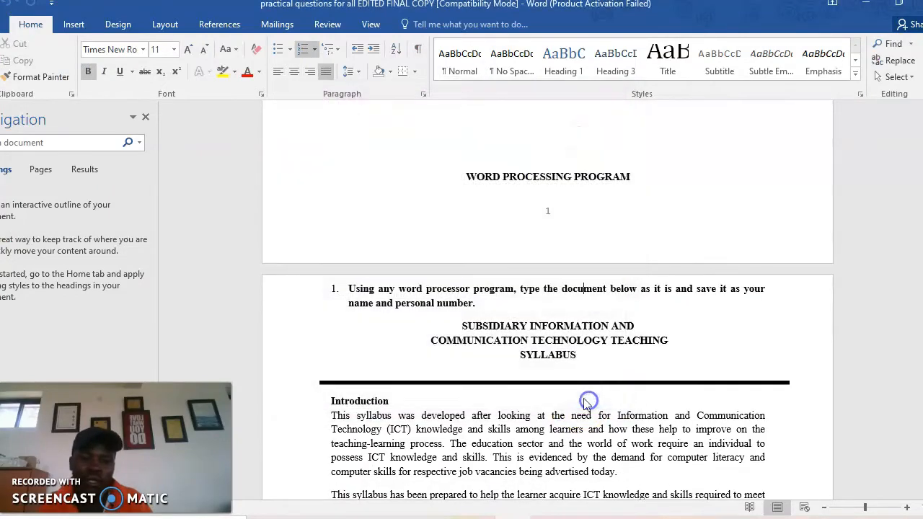
Scroll down to the ICT Lab allocation time table and place the cursor in the empty Saturday cell
scroll(584, 403, "down", 15)
scroll(577, 399, "down", 15)
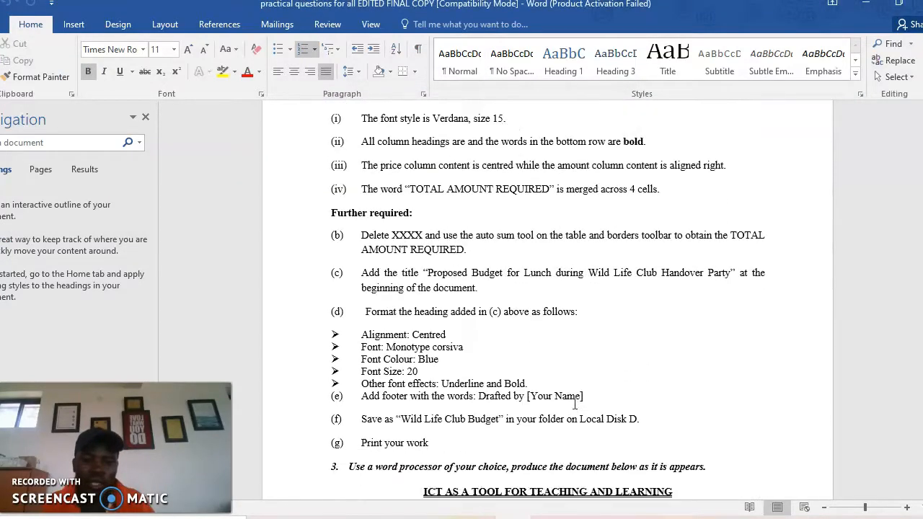
scroll(447, 397, "down", 15)
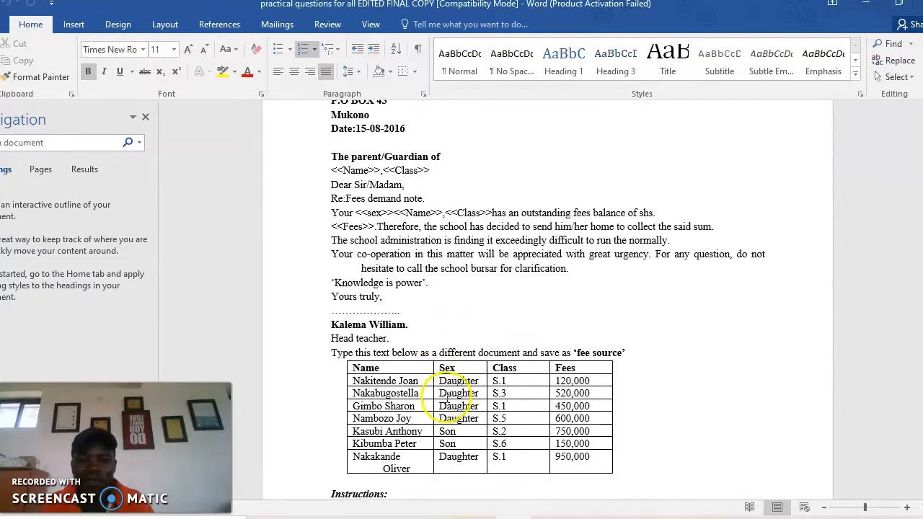
scroll(419, 425, "down", 6)
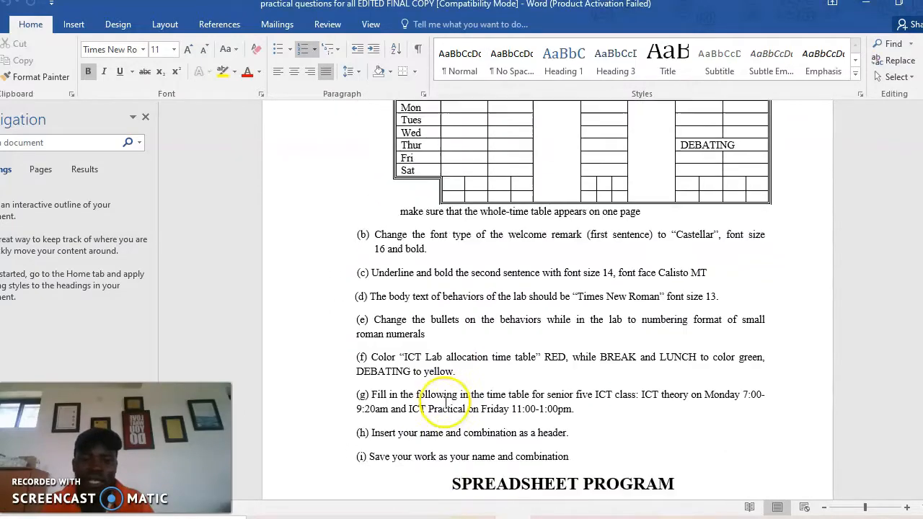
scroll(433, 404, "up", 7)
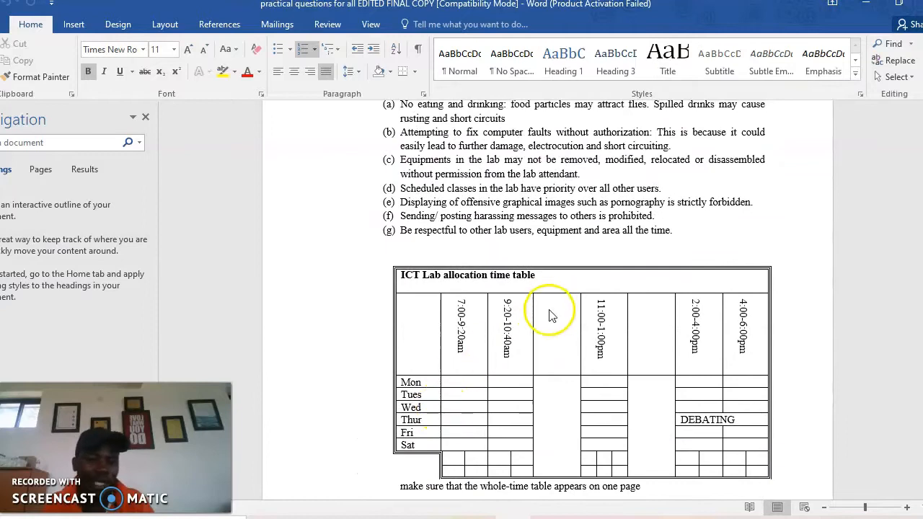
scroll(505, 314, "down", 4)
left_click(440, 304)
Zoom the Word document to about 150% and hide the Navigation pane
scroll(435, 288, "down", 6)
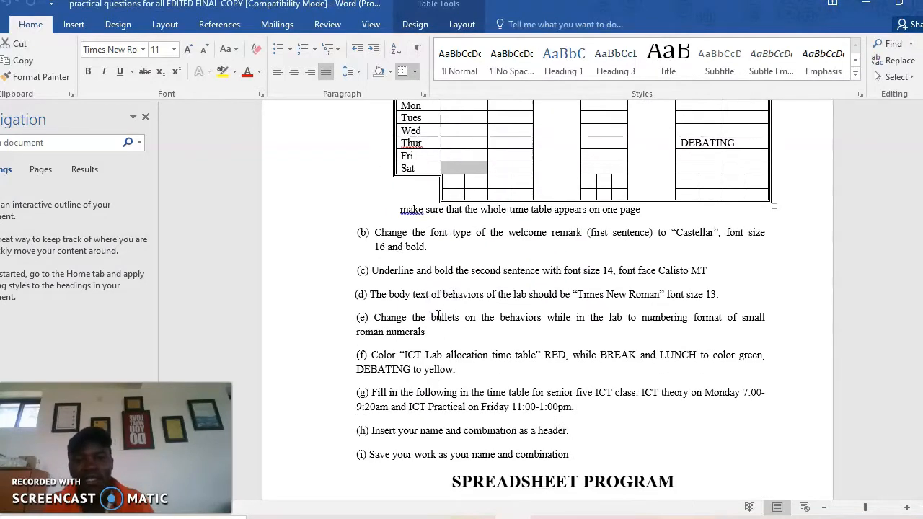
scroll(413, 314, "up", 6)
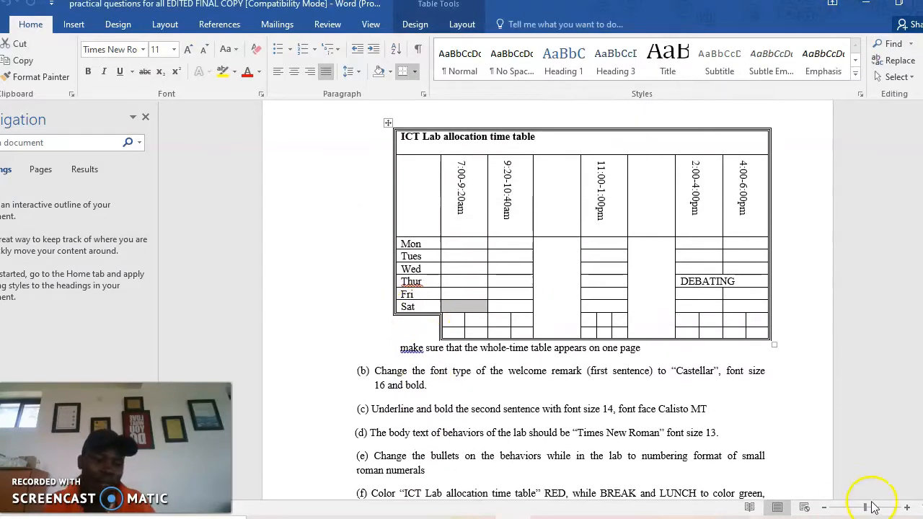
left_click_drag(866, 509, 870, 510)
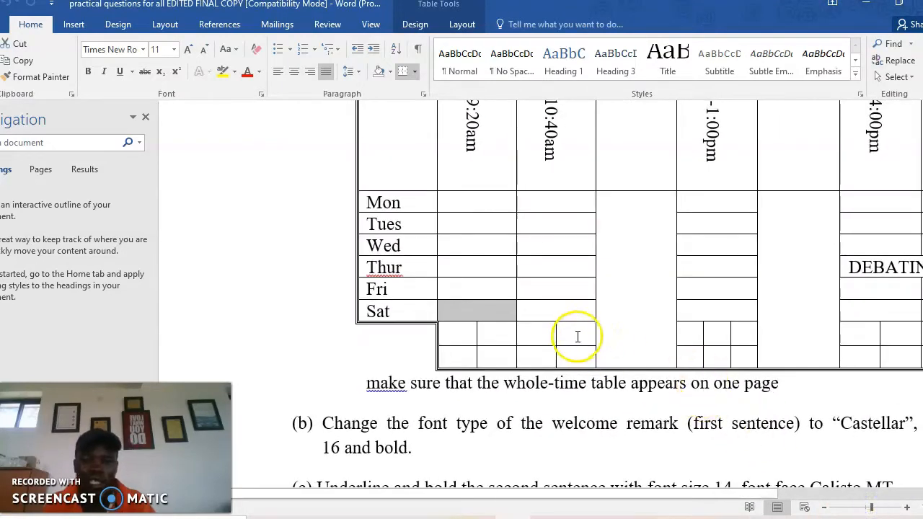
left_click(145, 118)
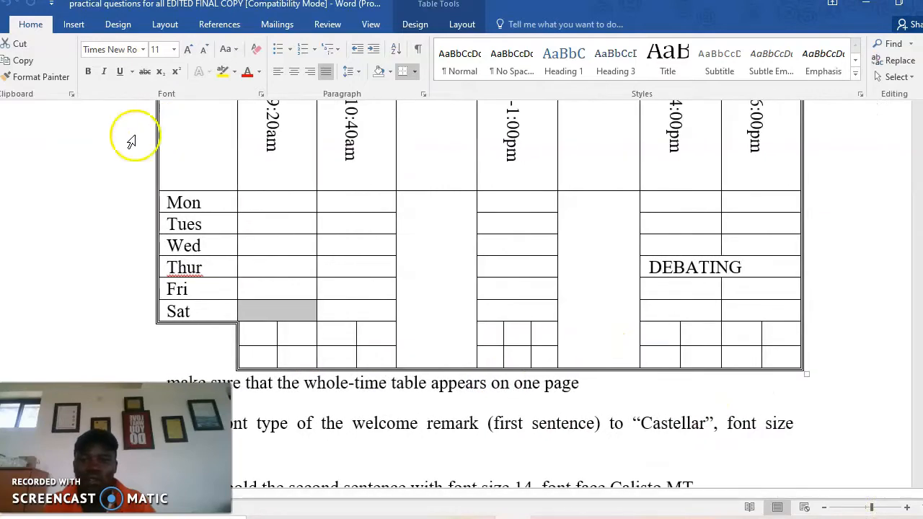
Scroll through the timetable and the Ameri Limited January 2019 payroll question
scroll(449, 313, "up", 6)
scroll(455, 315, "down", 6)
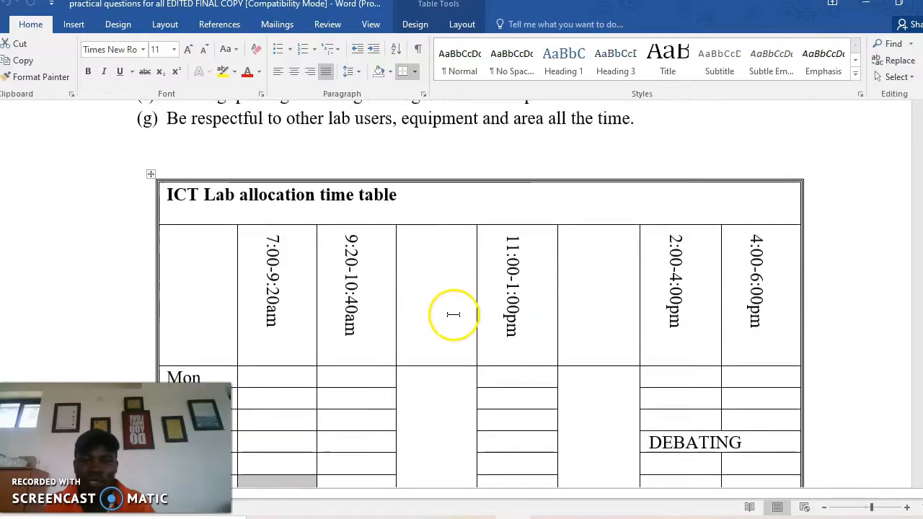
scroll(455, 315, "down", 6)
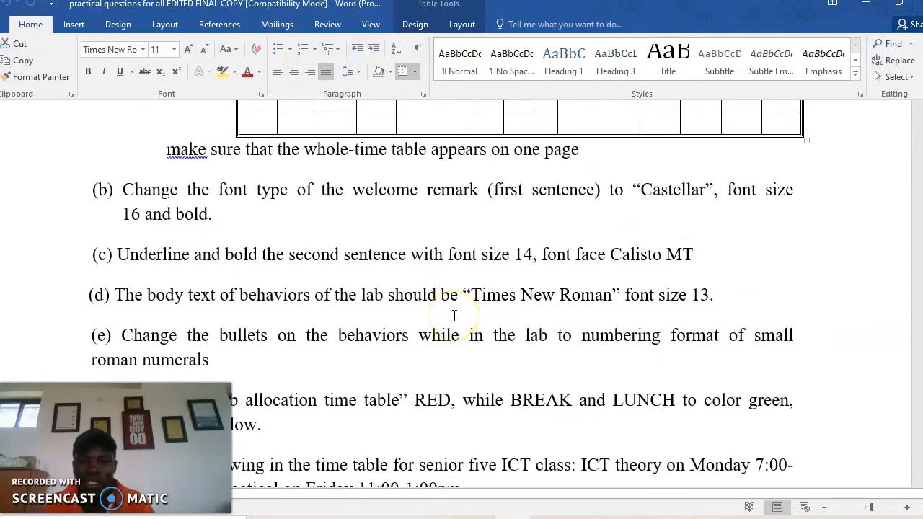
scroll(454, 315, "down", 3)
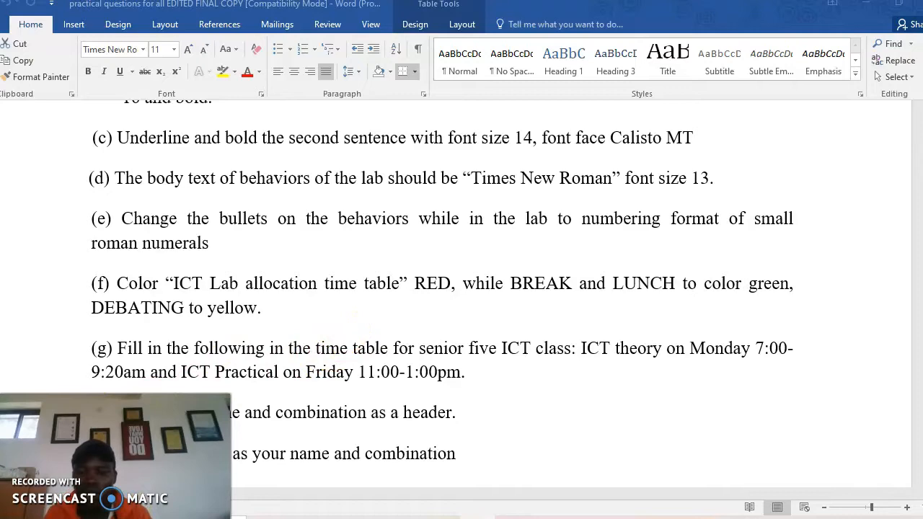
scroll(171, 393, "down", 7)
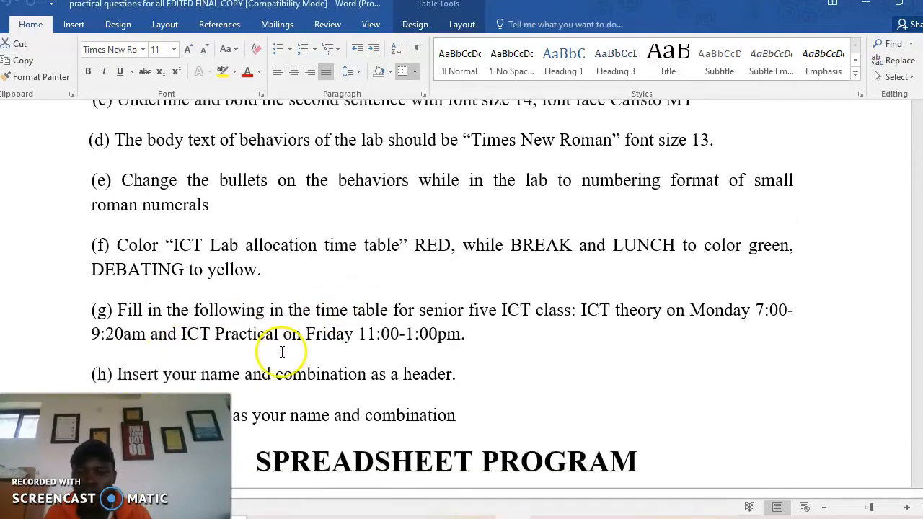
scroll(270, 364, "up", 3)
scroll(268, 354, "down", 1)
scroll(270, 363, "up", 4)
scroll(272, 366, "down", 4)
scroll(260, 365, "down", 3)
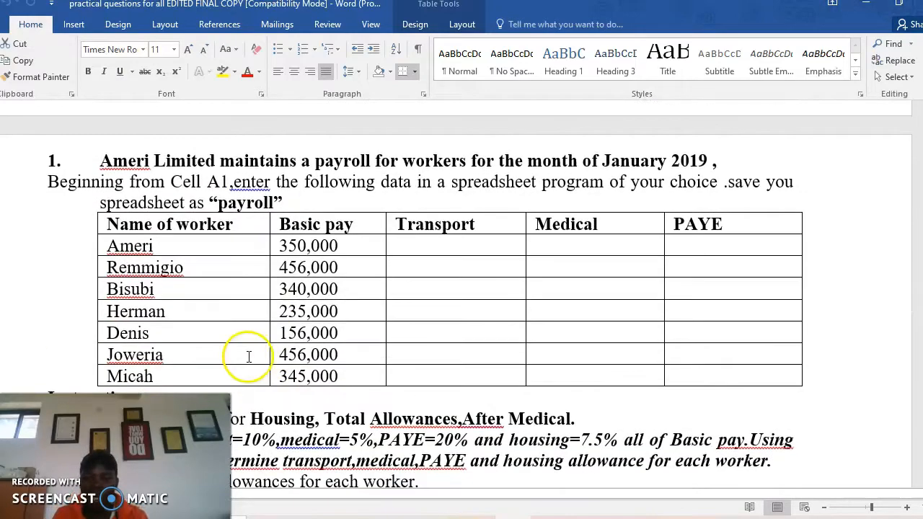
scroll(188, 213, "down", 15)
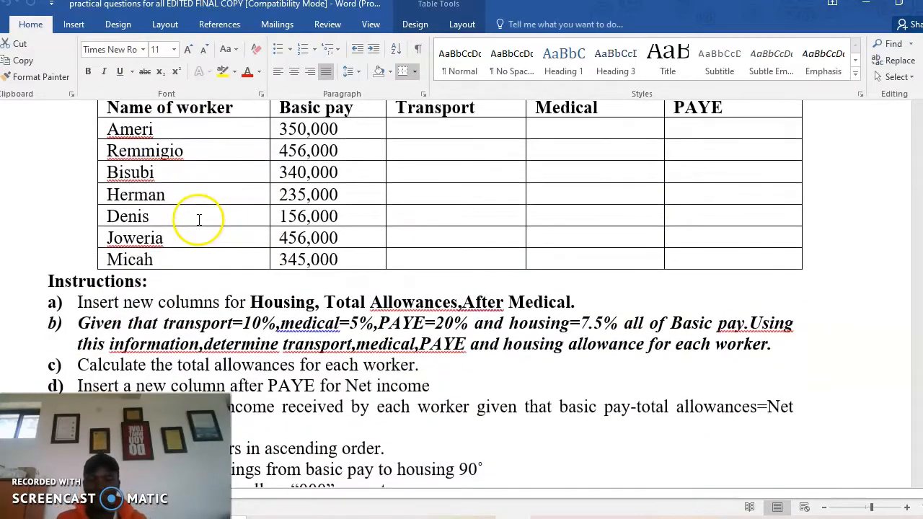
scroll(195, 209, "down", 5)
scroll(201, 200, "up", 18)
scroll(206, 198, "up", 20)
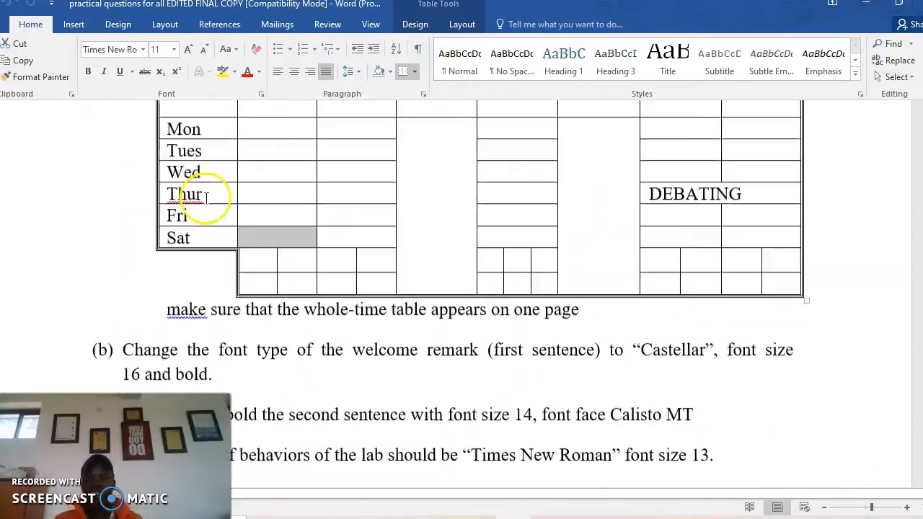
scroll(231, 204, "down", 12)
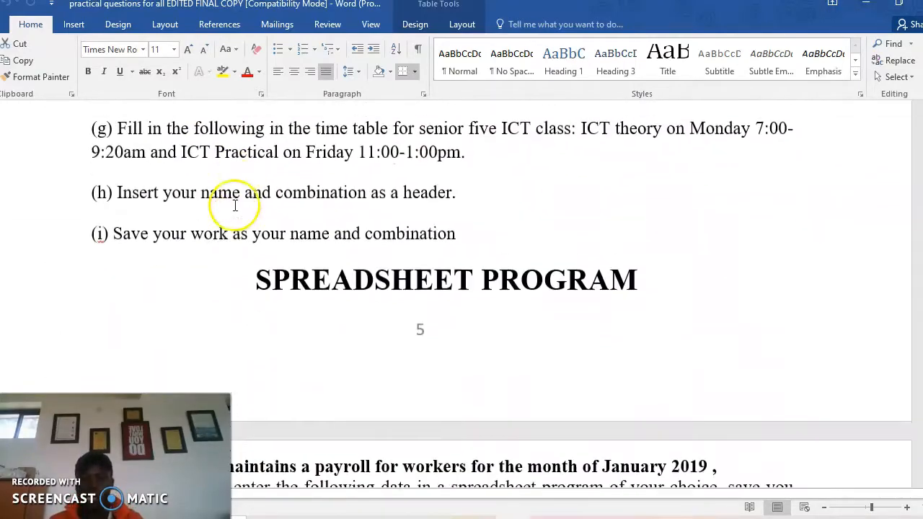
scroll(242, 191, "down", 3)
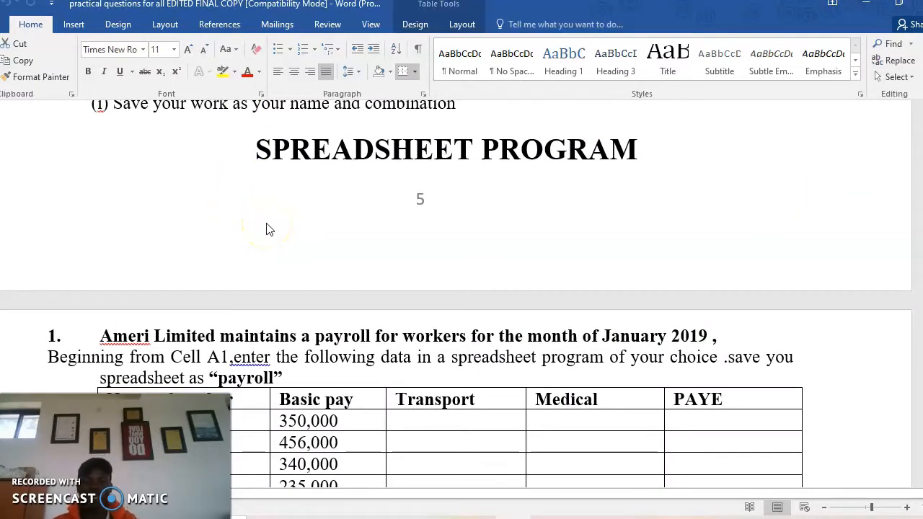
scroll(267, 230, "up", 15)
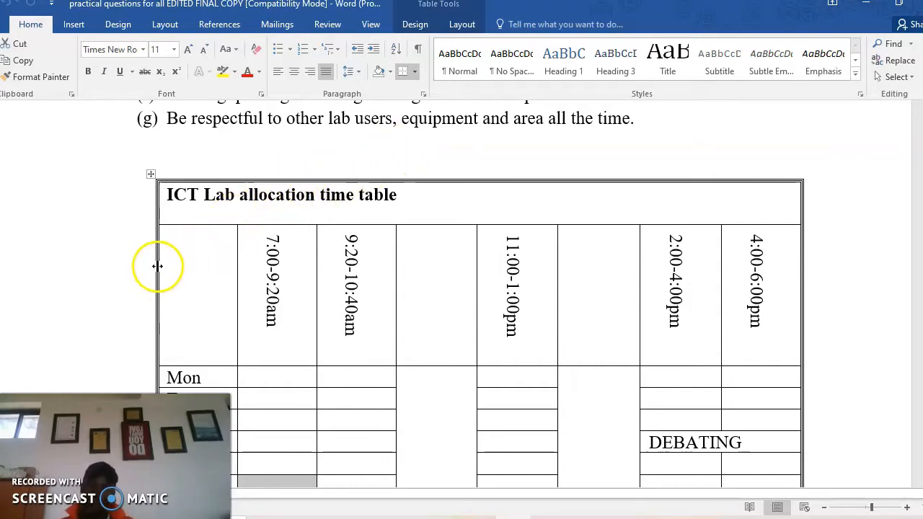
Briefly select the timetable header row, then bring up the Windows Run box with Win+R
left_click(103, 249)
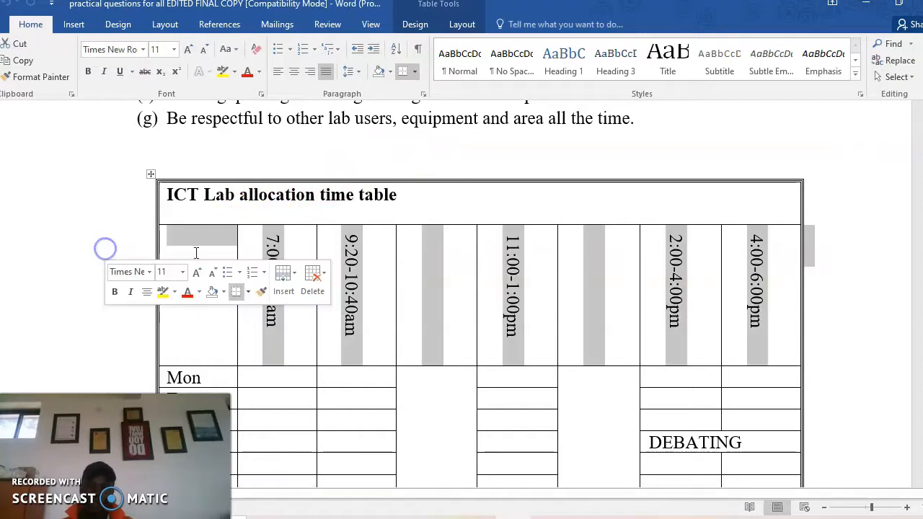
left_click(329, 258)
scroll(221, 248, "down", 5)
scroll(219, 252, "up", 10)
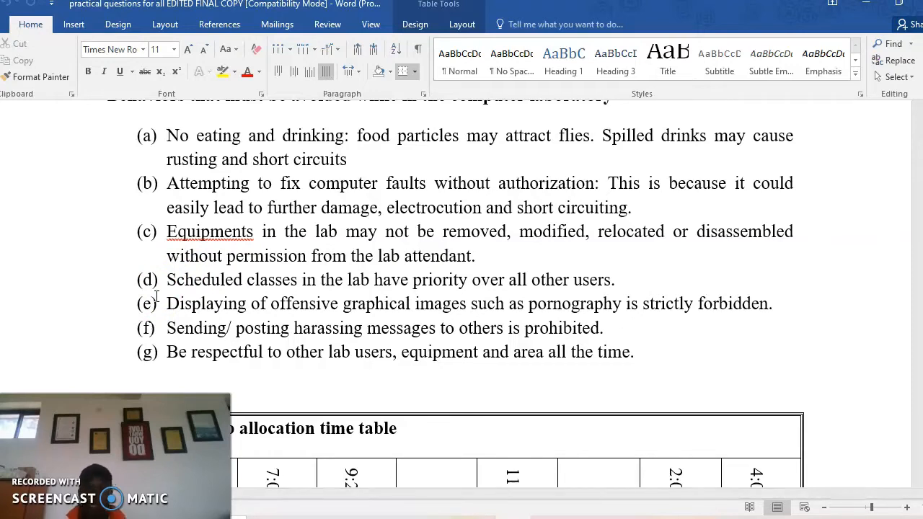
key("super+r")
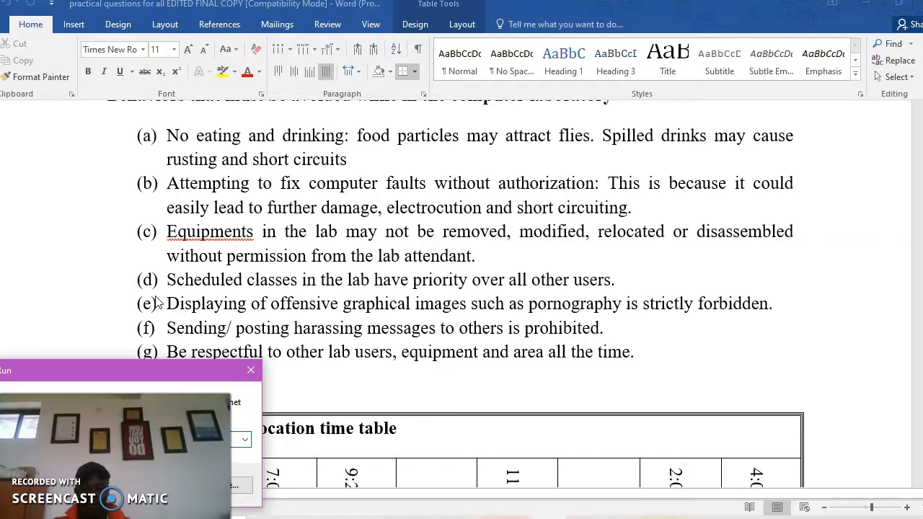
Launch Excel from the Run box, close the activation notice and start a blank workbook
key("Return")
key("Return")
key("Return")
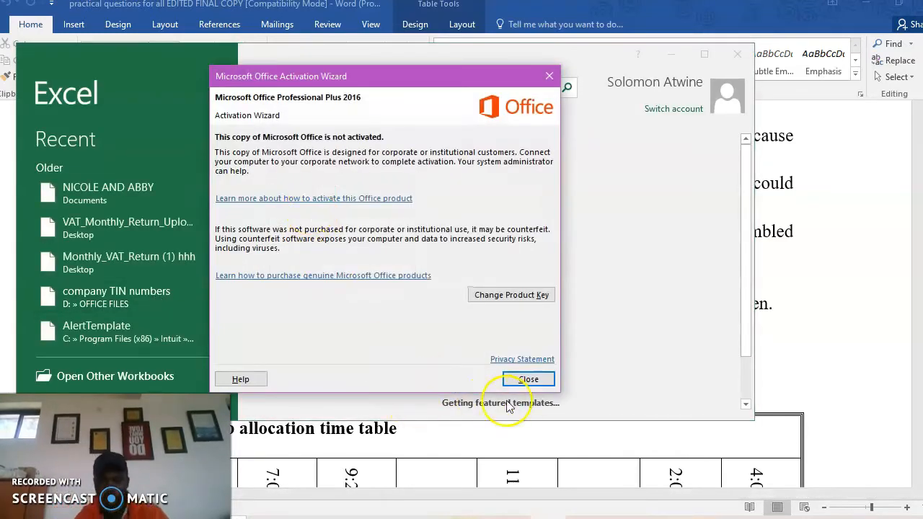
left_click(529, 379)
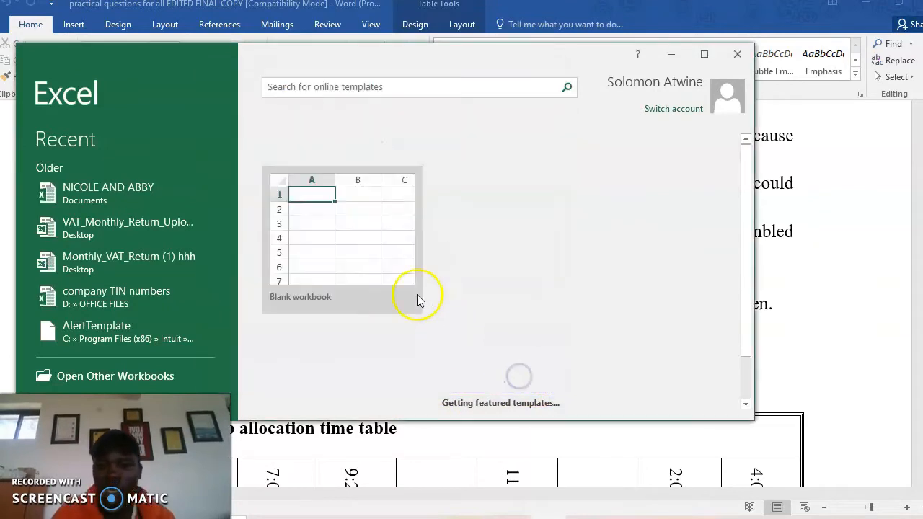
left_click(392, 244)
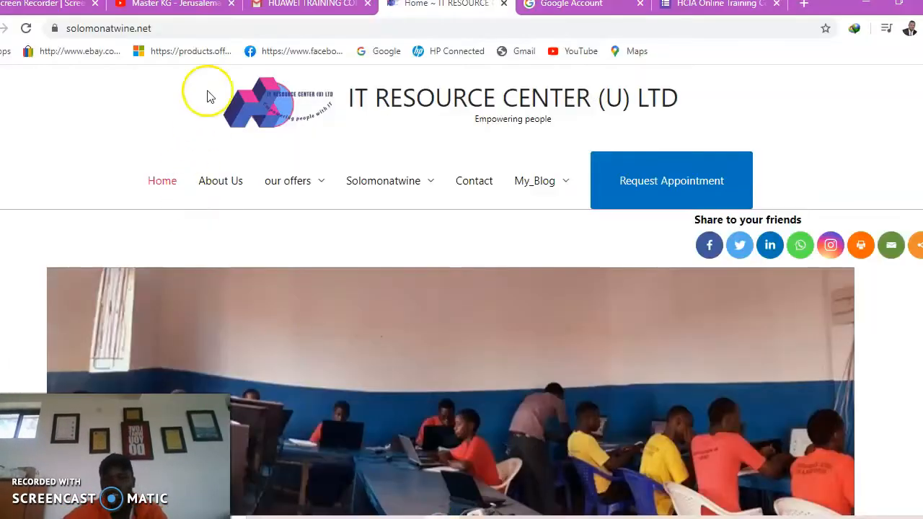
Switch to the Jerusalema YouTube tab, let the video play briefly, then pause it
left_click(176, 4)
key("space")
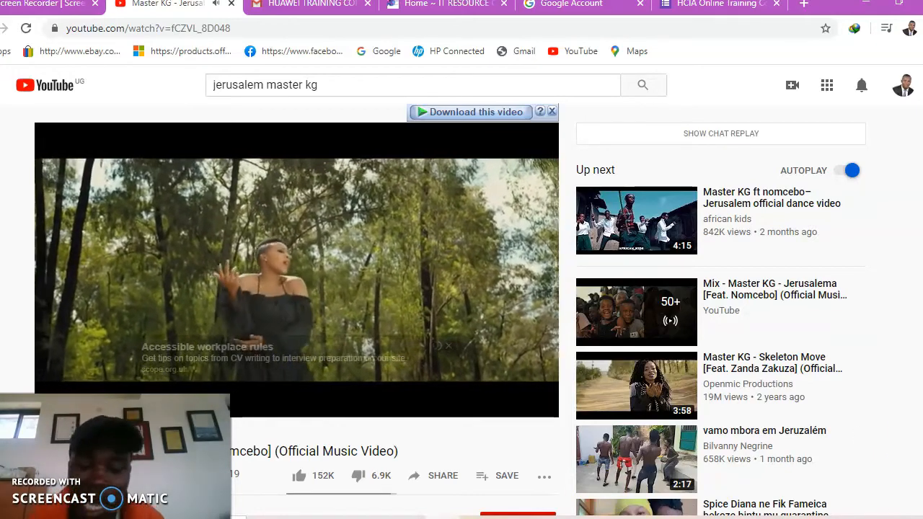
mouse_move(868, 445)
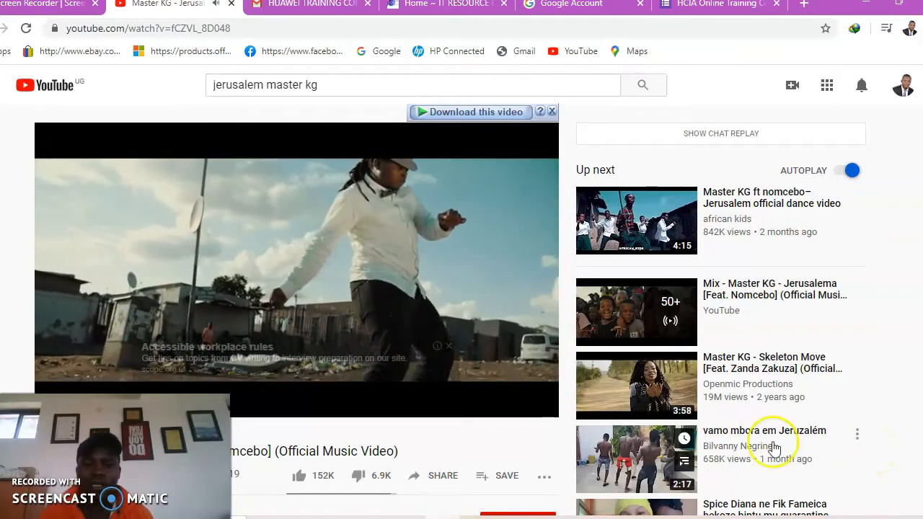
key("space")
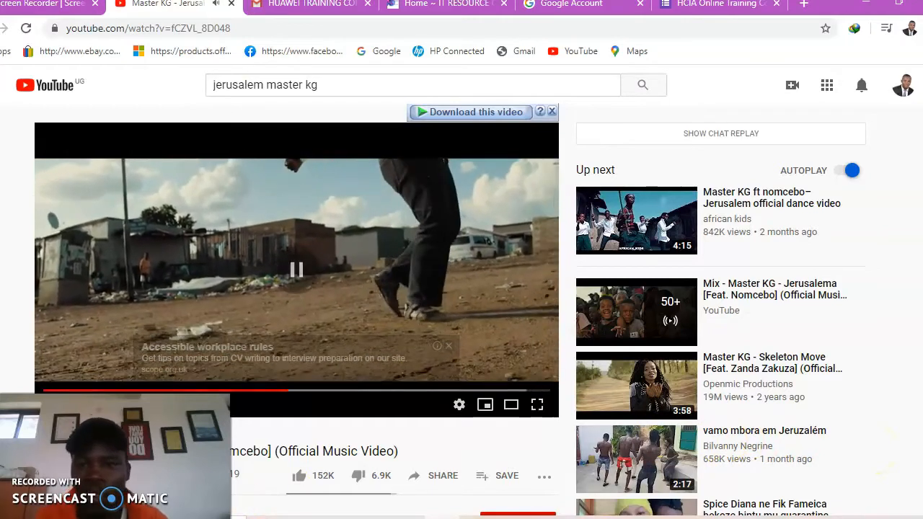
Bring Book1 forward, maximize its window, enlarge the sheet view and select cell A1
left_click(389, 518)
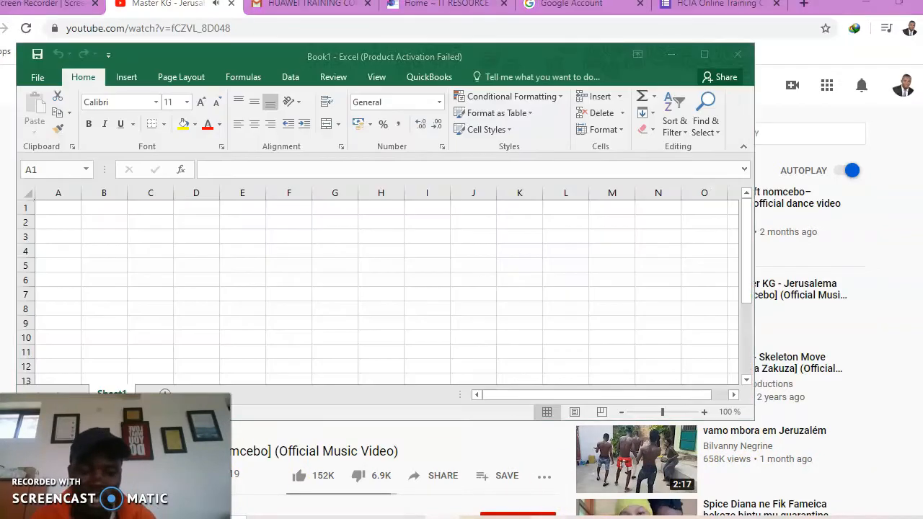
left_click(704, 54)
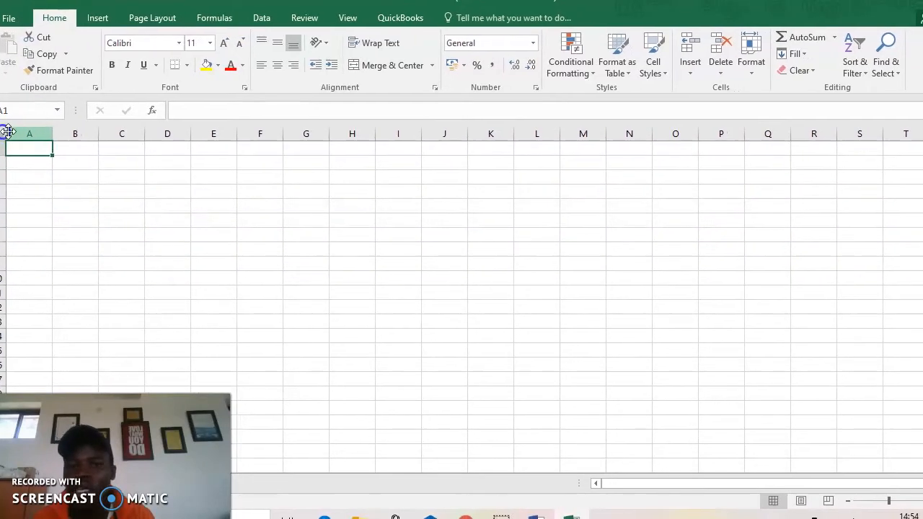
left_click(892, 503)
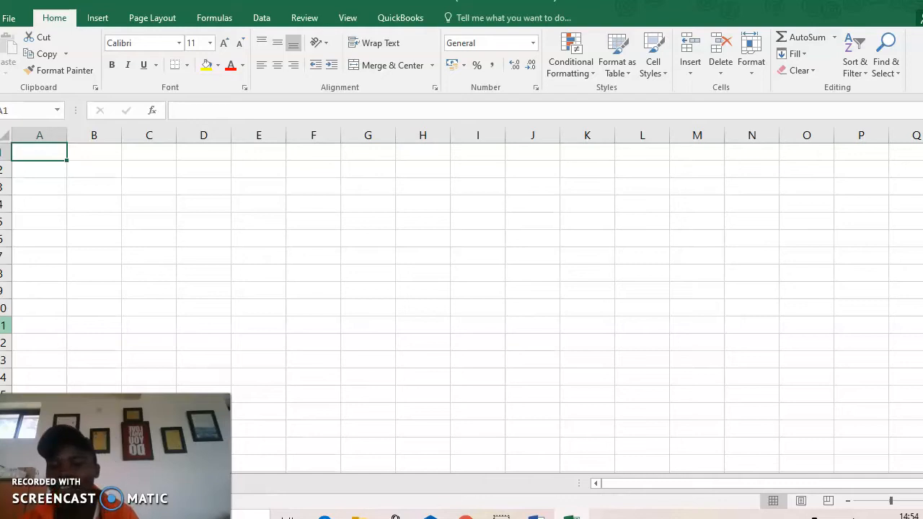
left_click(35, 151)
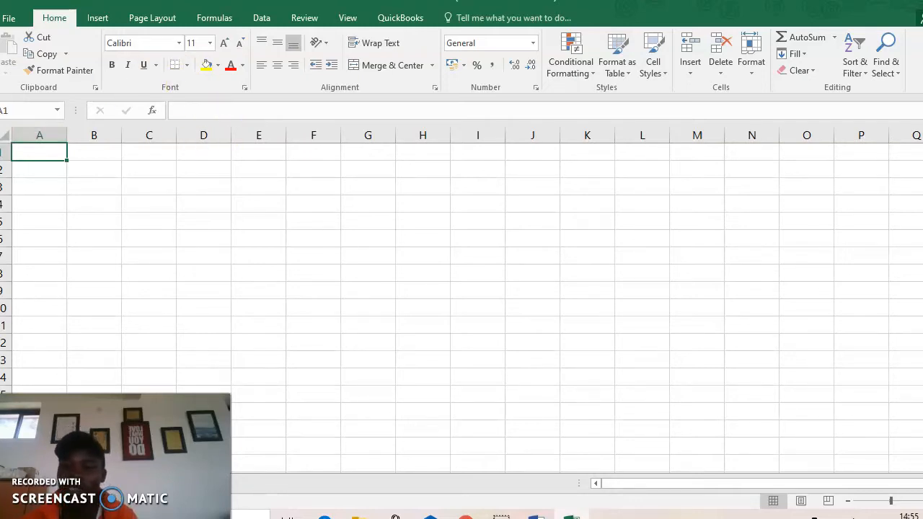
left_click(86, 159)
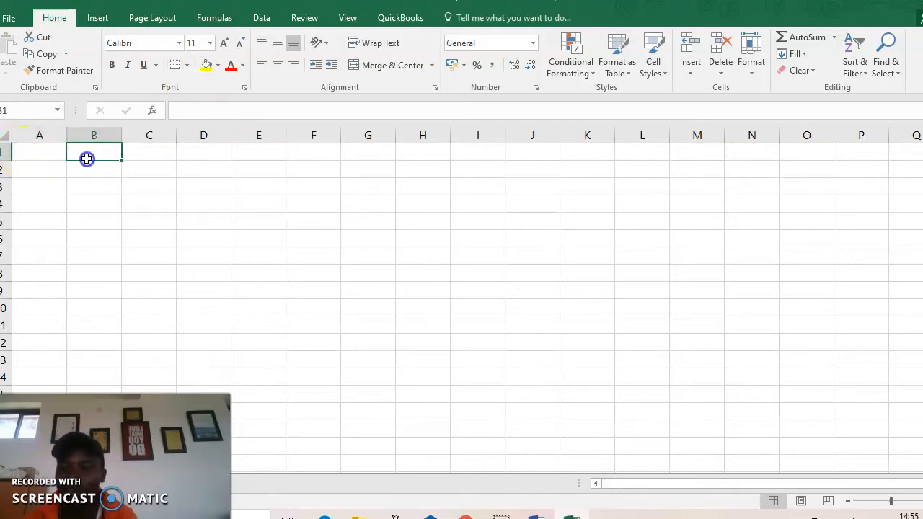
left_click(153, 171)
left_click(175, 199)
left_click(101, 201)
left_click(185, 186)
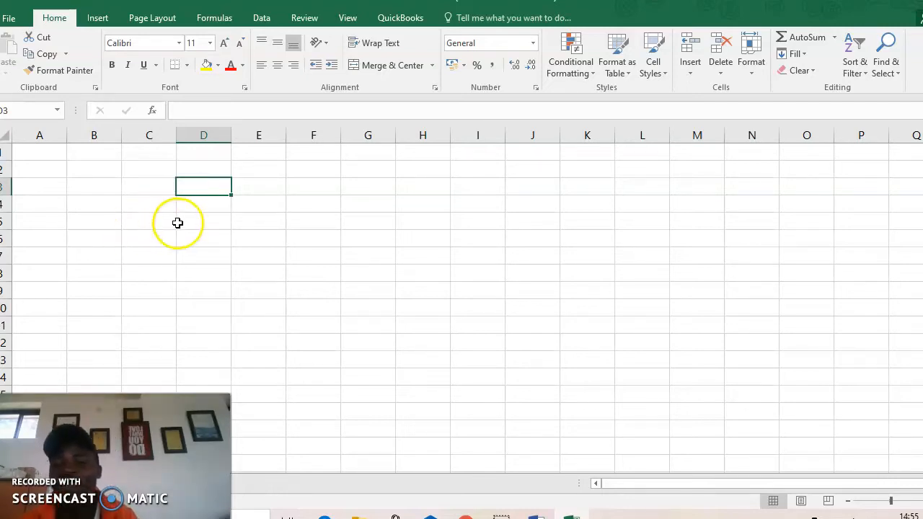
left_click(181, 222)
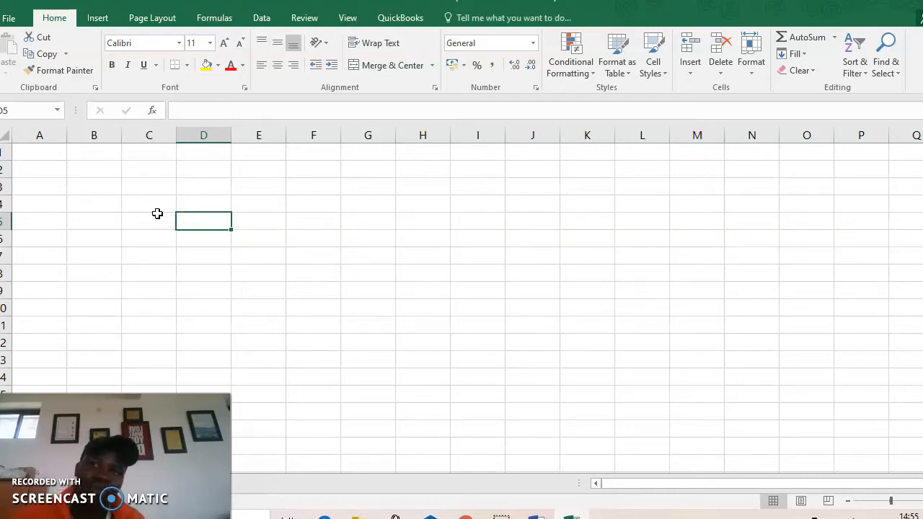
left_click(158, 213)
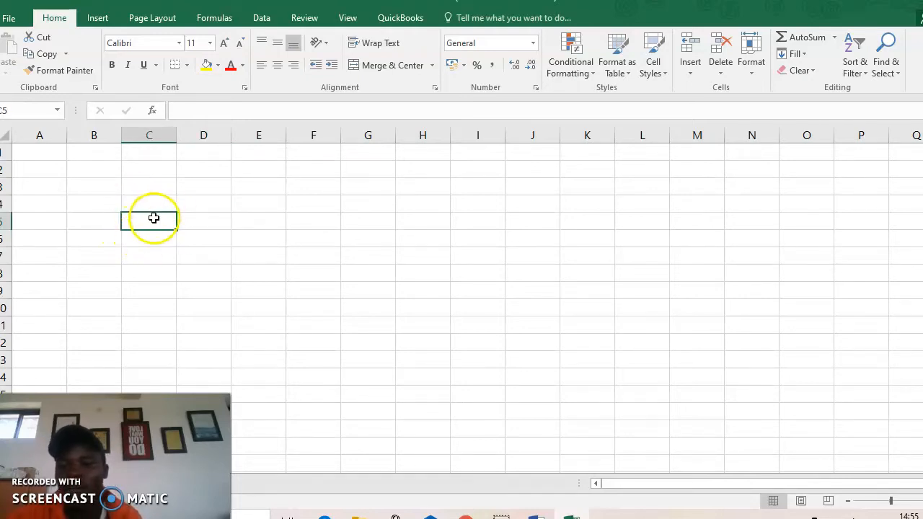
type("dddd")
key("BackSpace")
key("BackSpace")
key("BackSpace")
key("BackSpace")
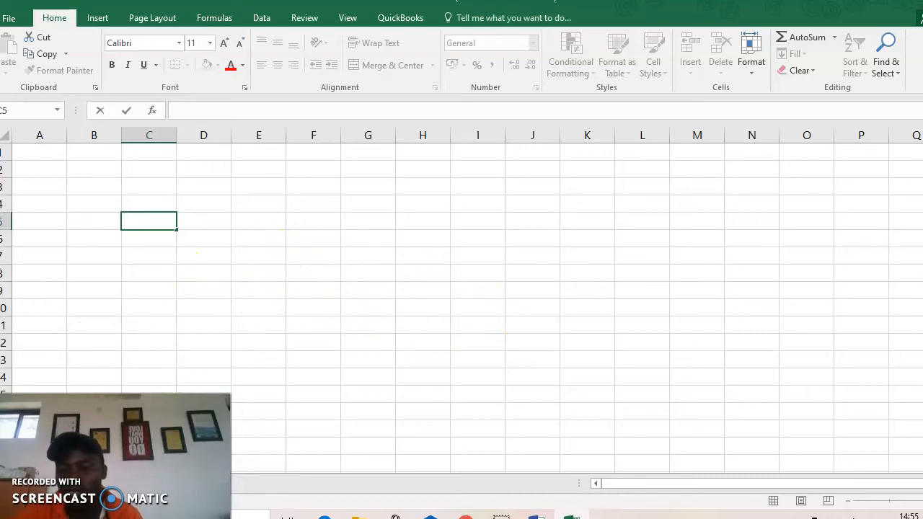
key("alt+p")
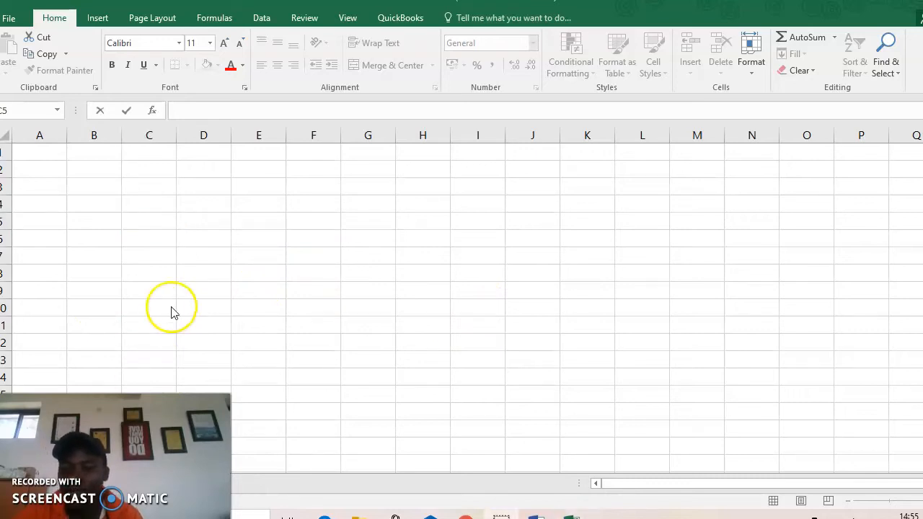
left_click(72, 247)
left_click(307, 230)
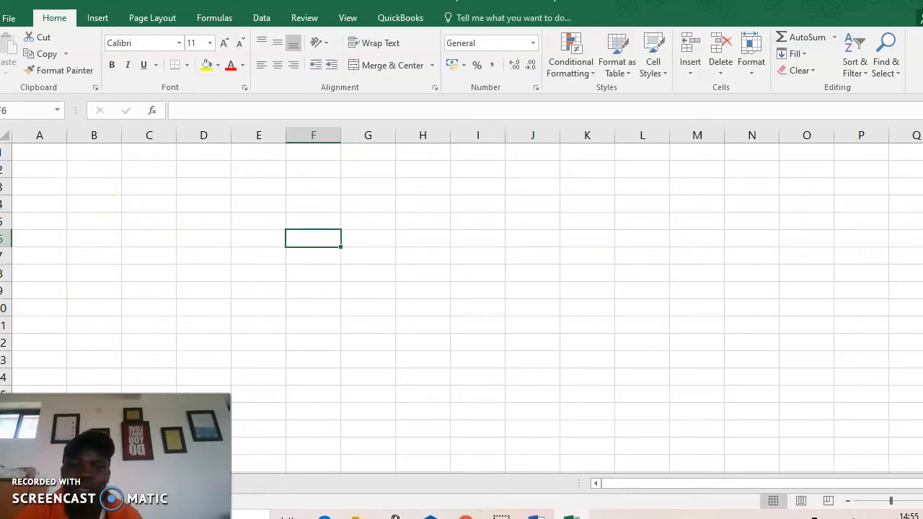
left_click(39, 152)
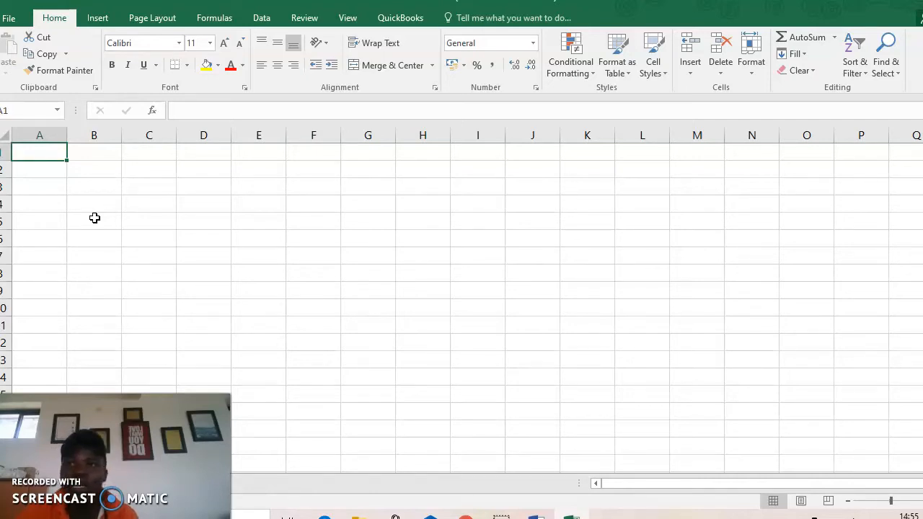
Show the Page Layout, then Insert ribbon commands, and select cell K7
left_click(152, 18)
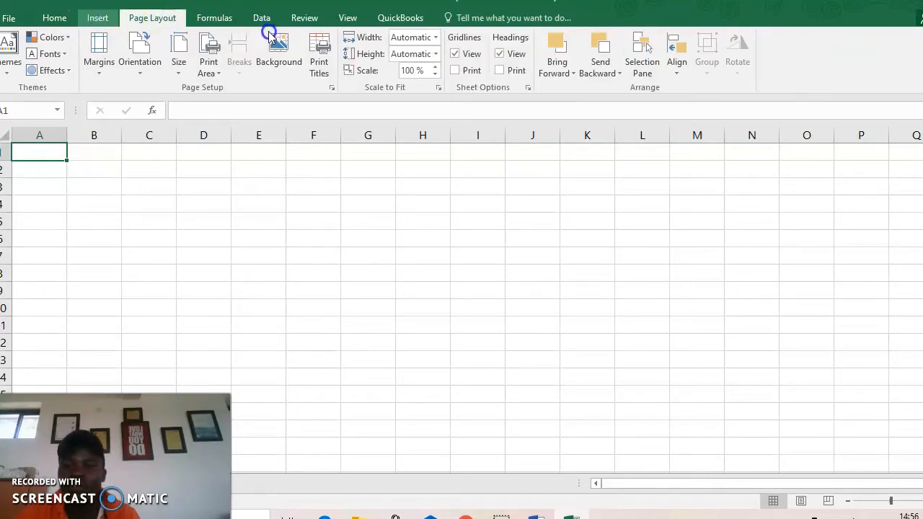
left_click(97, 18)
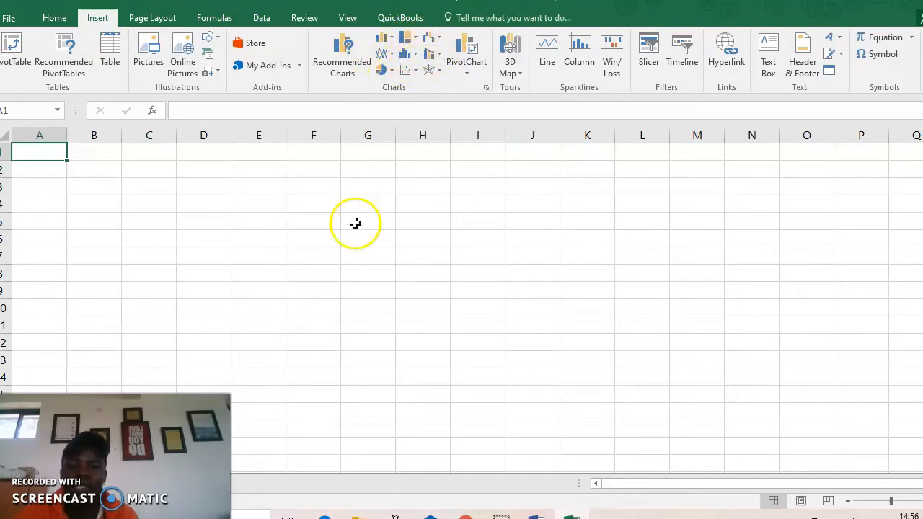
left_click(568, 257)
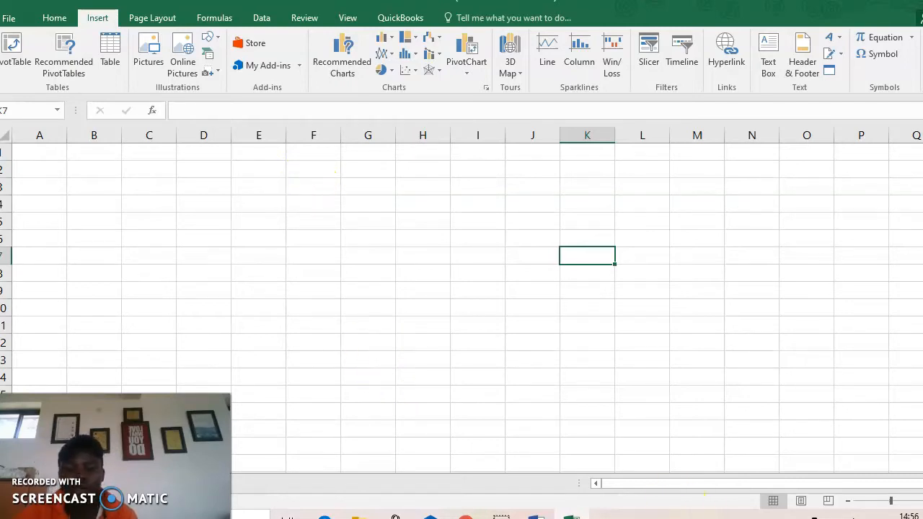
Switch briefly to Word and Chrome, returning to Excel and selecting cells D7 and F6
left_click(536, 517)
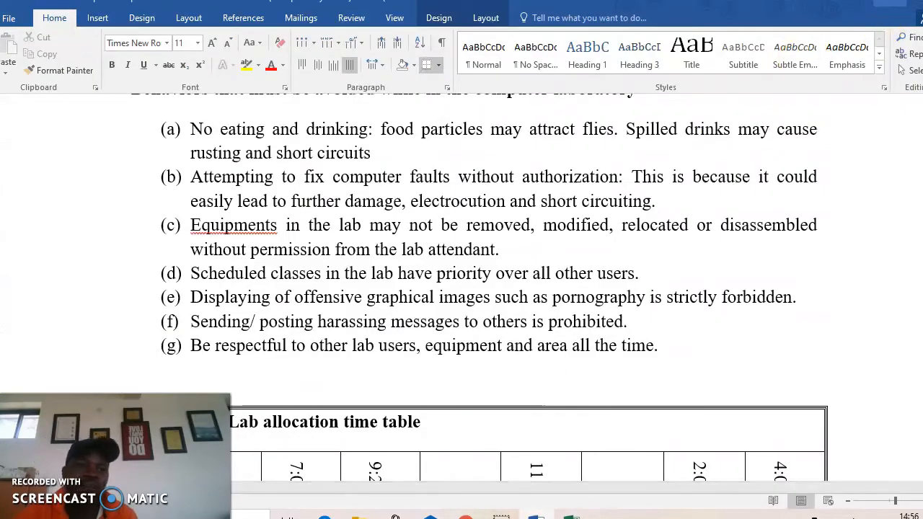
key("alt+Tab")
left_click(216, 258)
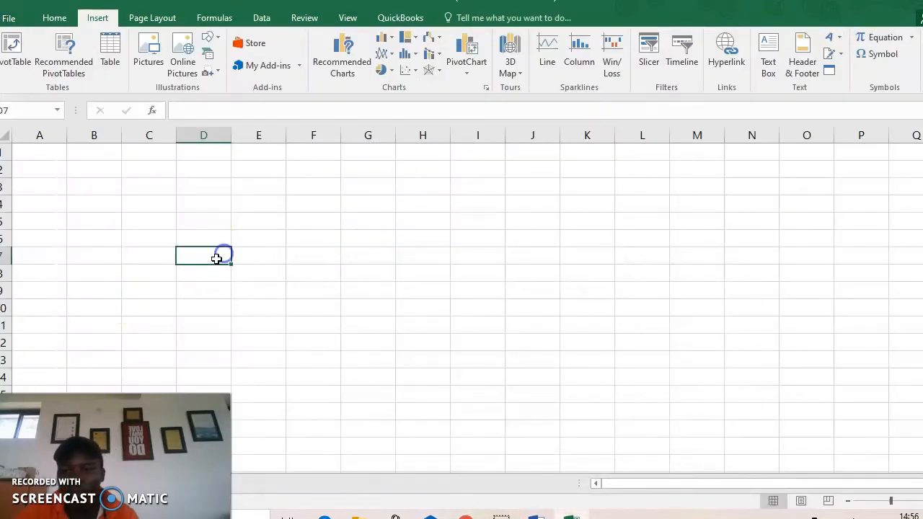
left_click(329, 241)
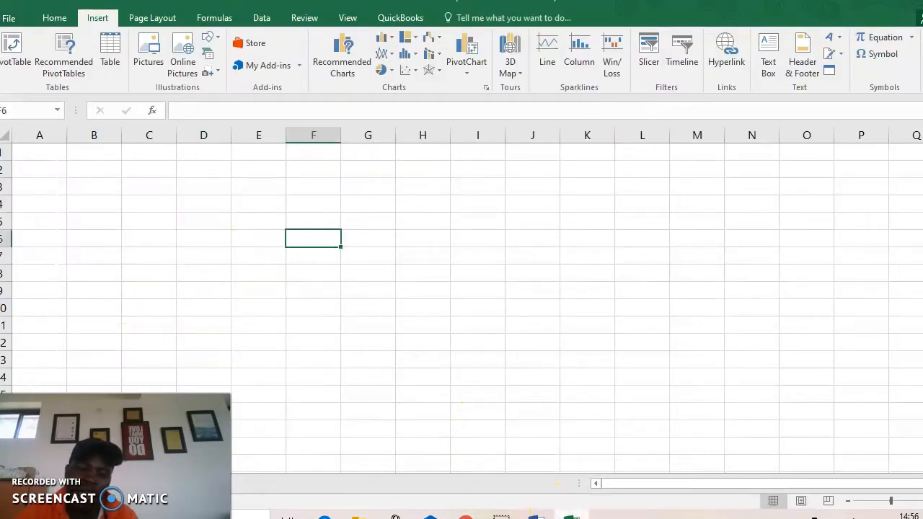
key("alt+Tab")
key("alt+Tab")
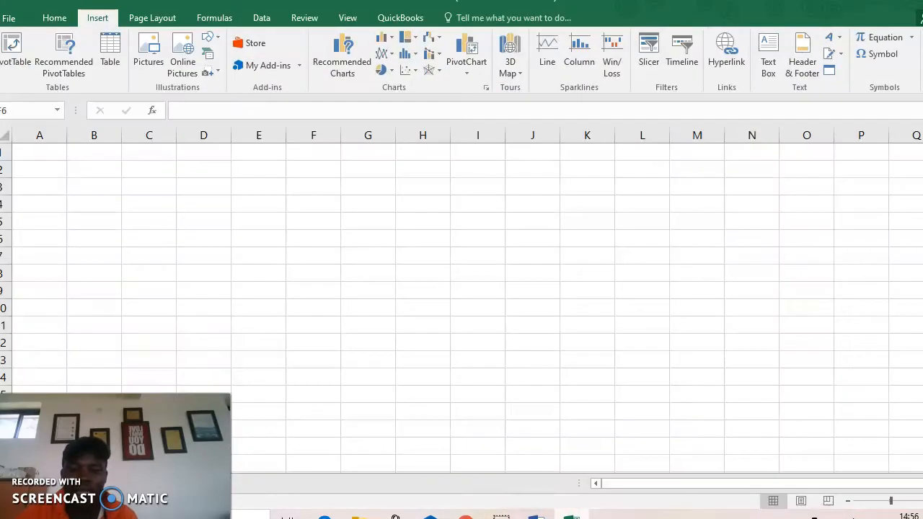
key("alt+Tab")
Scroll through the Word document to question 2's P6 pupils' marks table
scroll(414, 332, "down", 2)
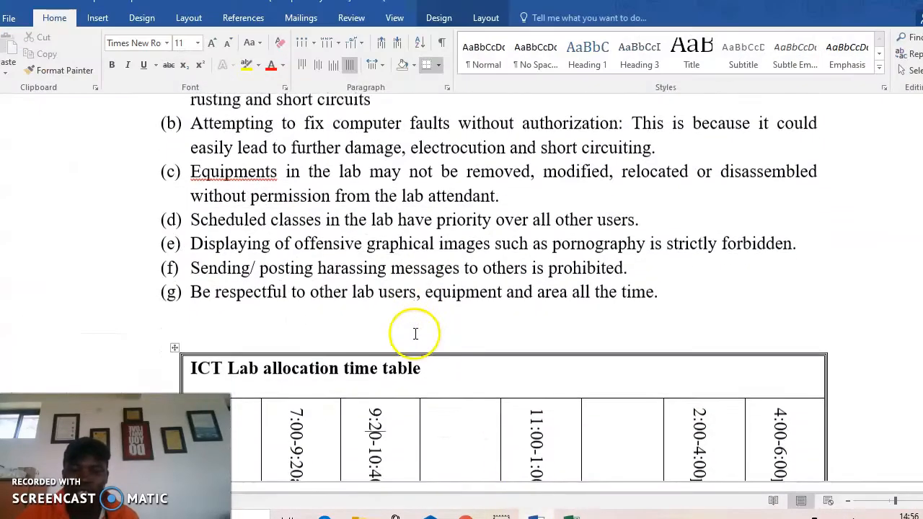
scroll(414, 331, "up", 2)
scroll(423, 324, "down", 10)
scroll(422, 324, "down", 20)
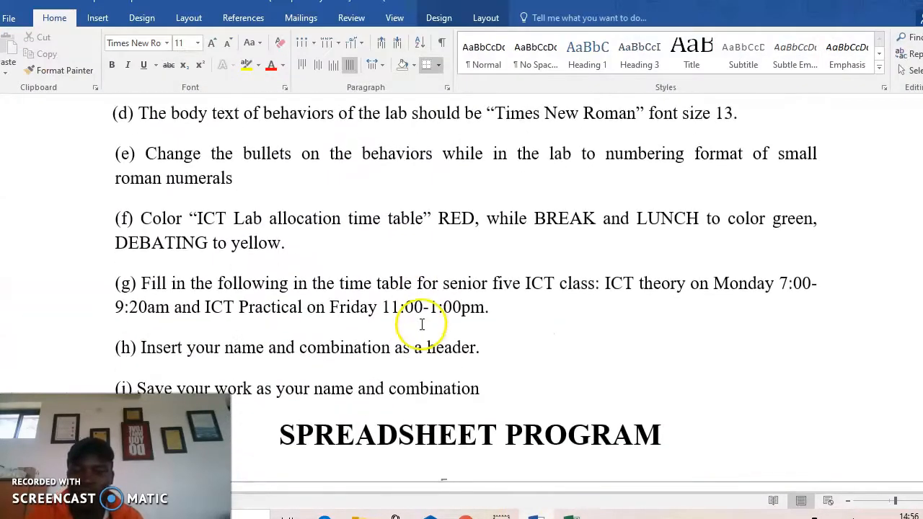
scroll(413, 326, "up", 2)
scroll(413, 326, "up", 3)
scroll(412, 327, "down", 12)
scroll(413, 329, "down", 1)
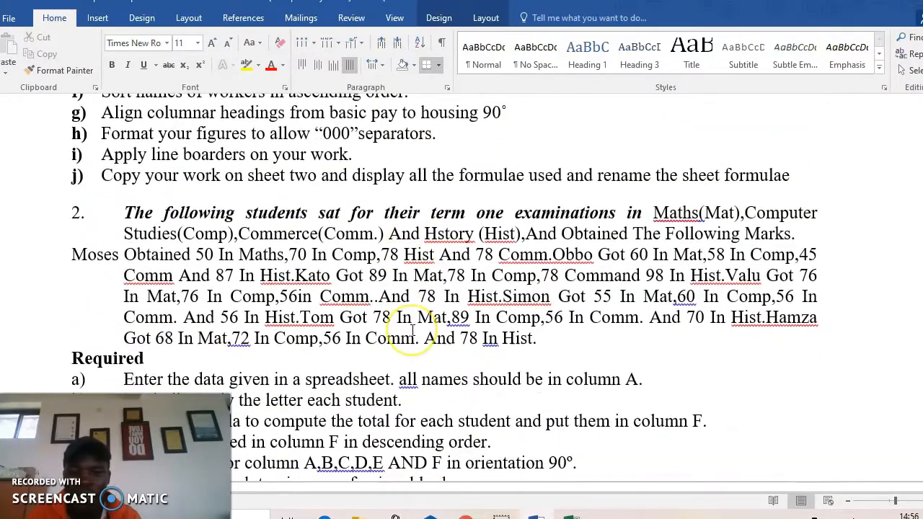
scroll(412, 329, "down", 3)
scroll(413, 329, "up", 1)
scroll(411, 330, "down", 14)
scroll(408, 332, "up", 3)
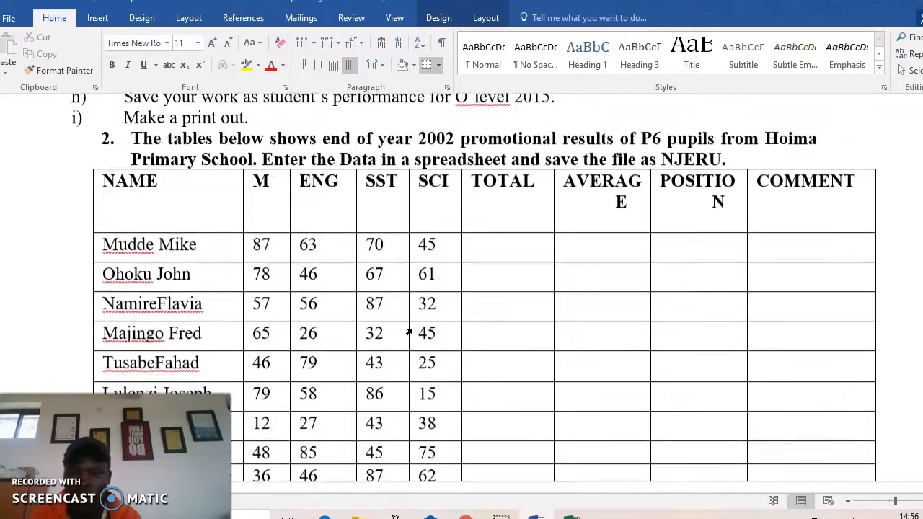
scroll(409, 333, "down", 2)
scroll(408, 335, "up", 3)
scroll(408, 335, "down", 3)
scroll(408, 337, "down", 20)
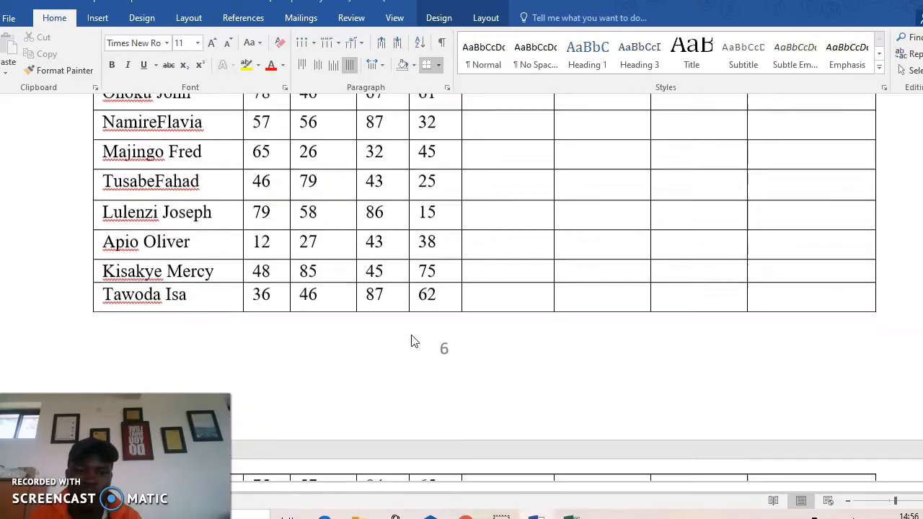
scroll(413, 335, "down", 10)
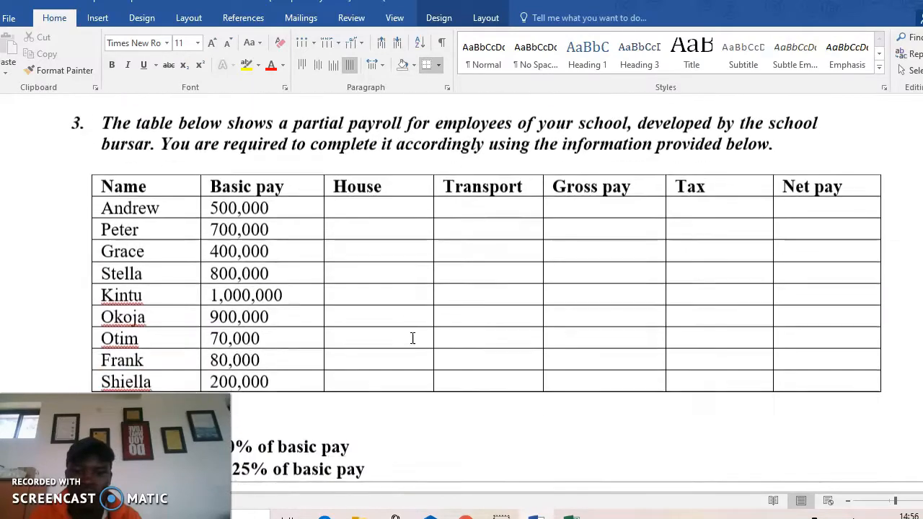
scroll(413, 337, "up", 20)
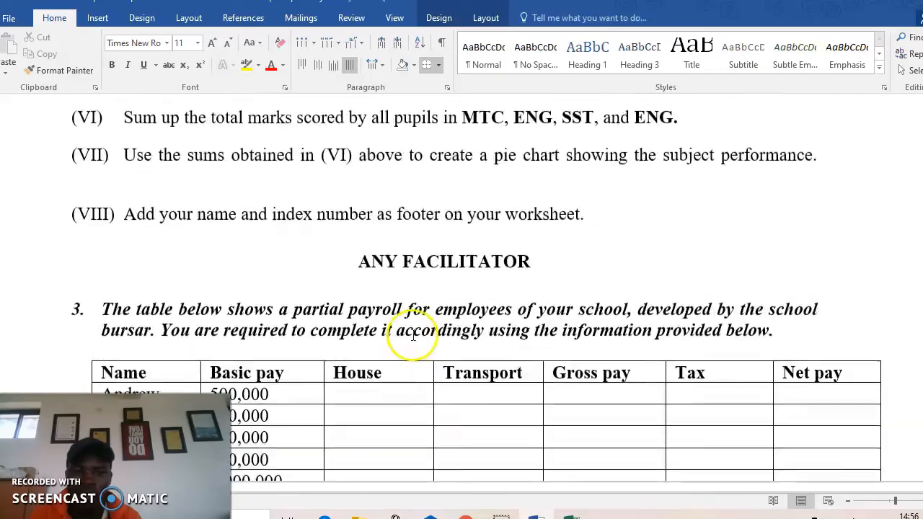
scroll(415, 335, "up", 20)
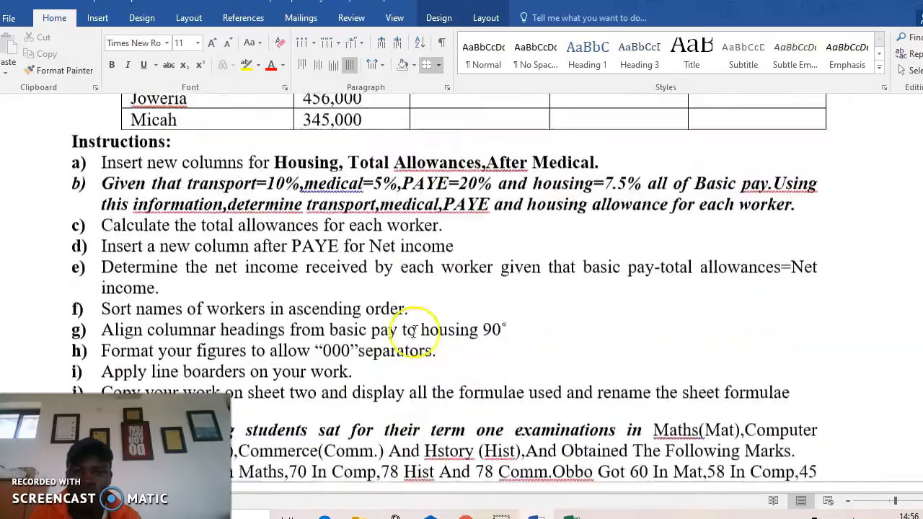
scroll(408, 332, "up", 8)
scroll(408, 332, "down", 20)
scroll(409, 332, "down", 9)
scroll(408, 332, "up", 7)
scroll(411, 324, "down", 11)
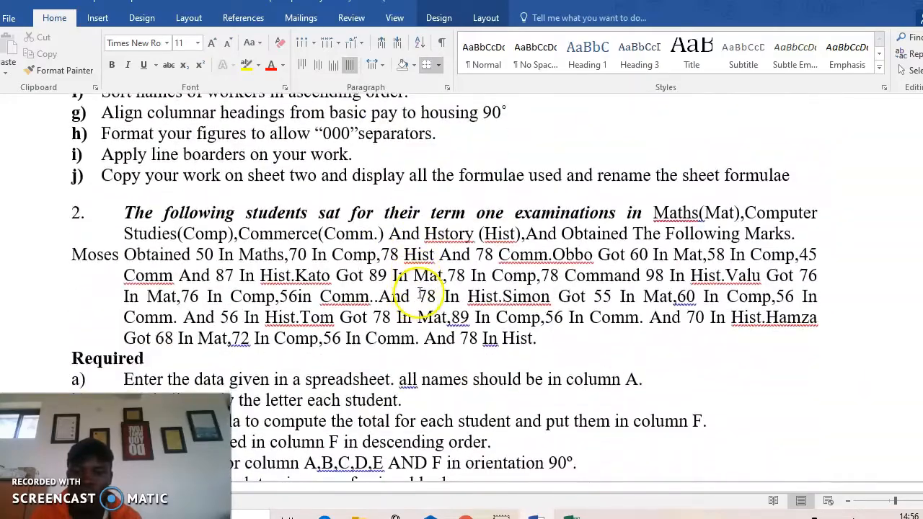
scroll(420, 293, "down", 9)
scroll(361, 310, "down", 4)
scroll(262, 276, "up", 2)
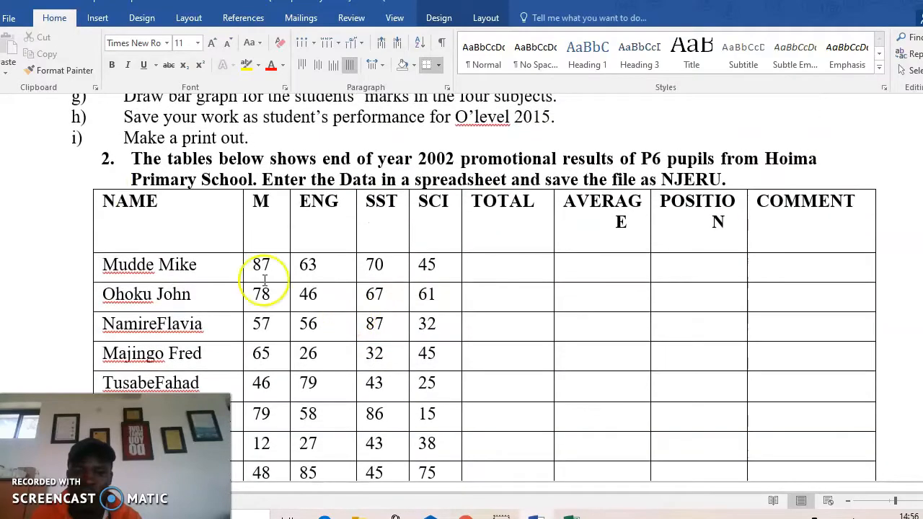
Trial-select the whole marks table, then clear the selection
left_click(96, 193)
left_click(88, 184)
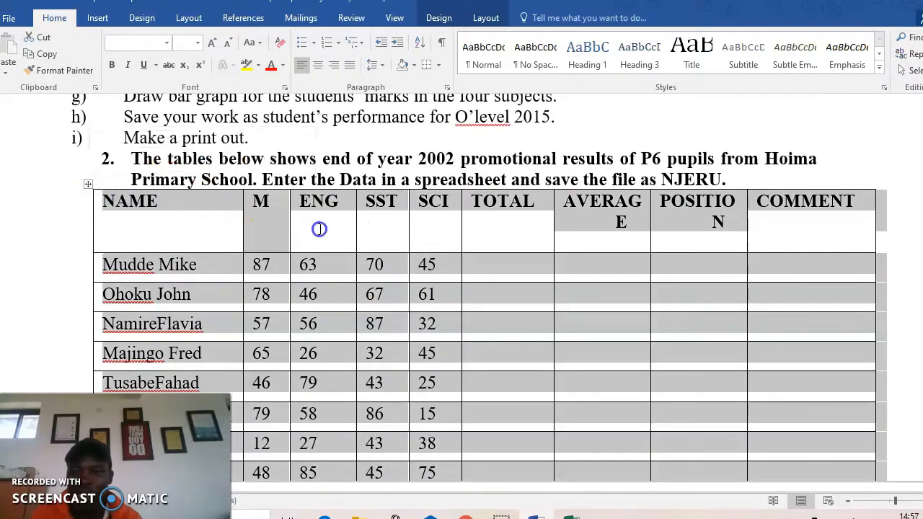
left_click(319, 229)
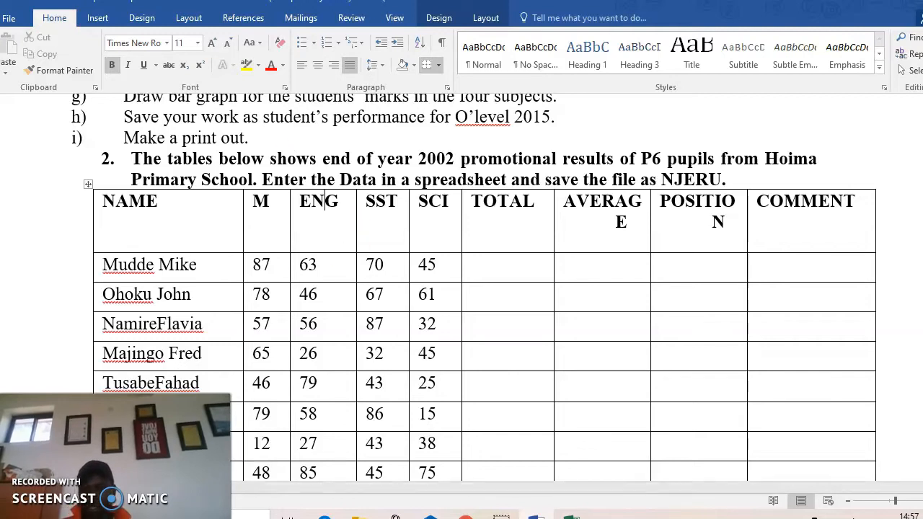
scroll(317, 339, "down", 3)
left_click(569, 249)
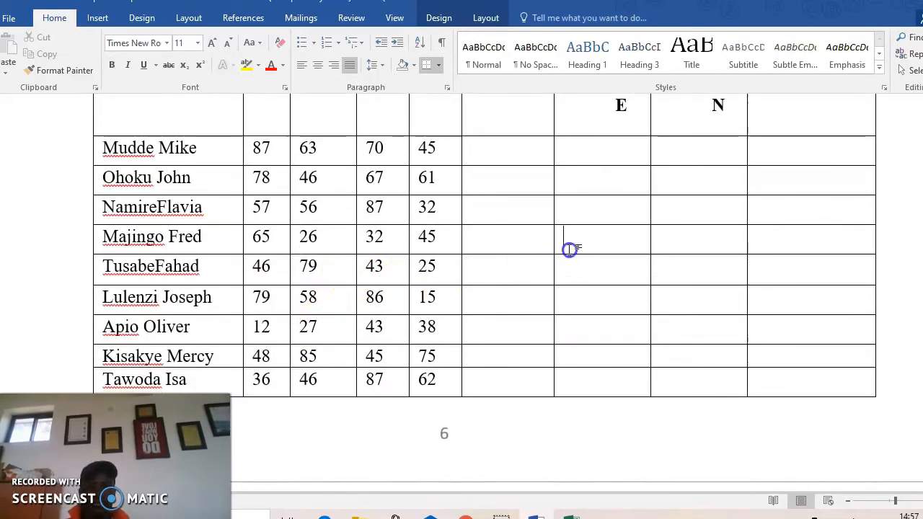
scroll(62, 375, "up", 6)
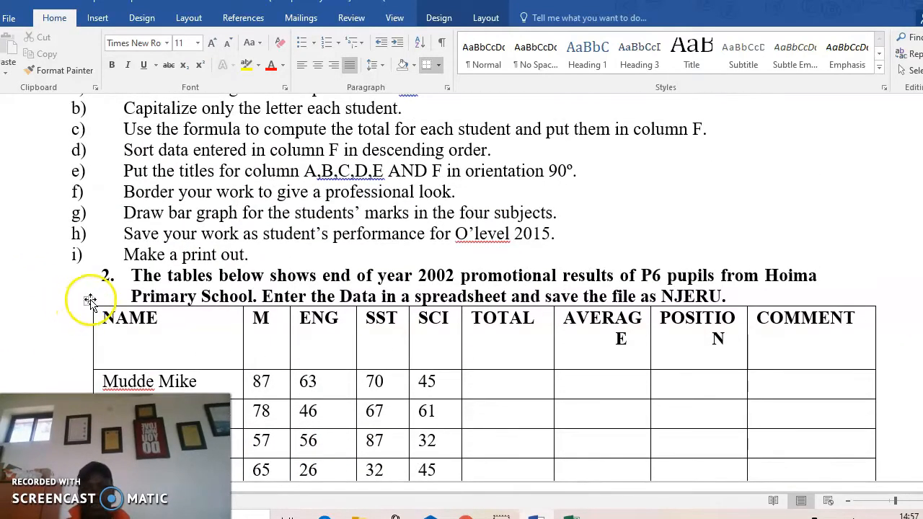
Copy the entire P6 pupils' marks table and switch to the blank Excel sheet
left_click(89, 299)
right_click(88, 300)
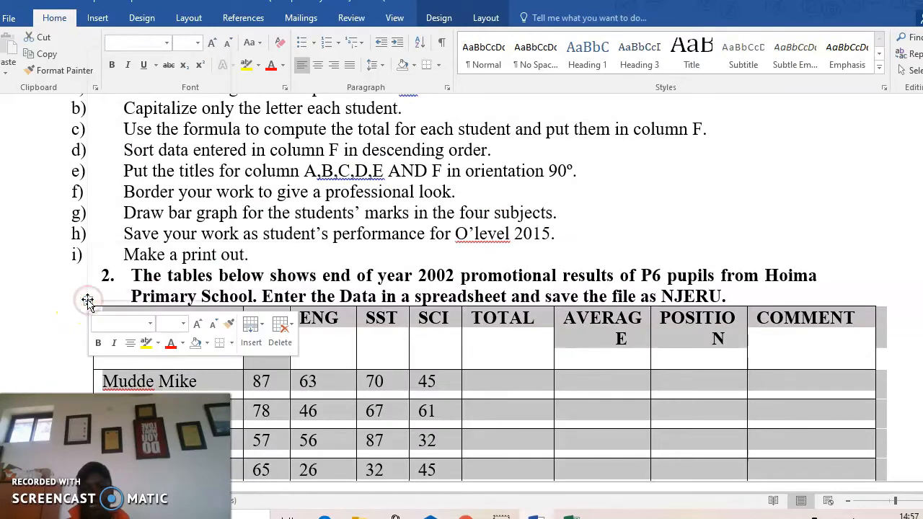
left_click(130, 75)
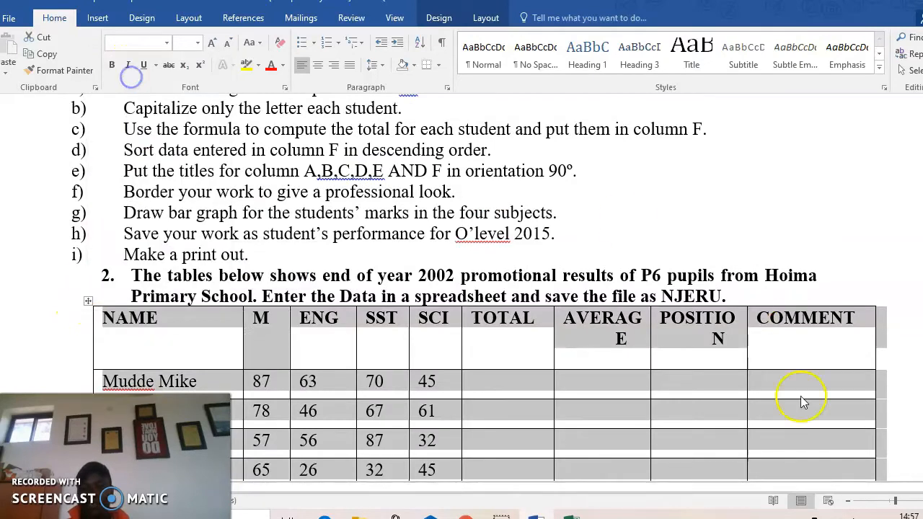
left_click(571, 517)
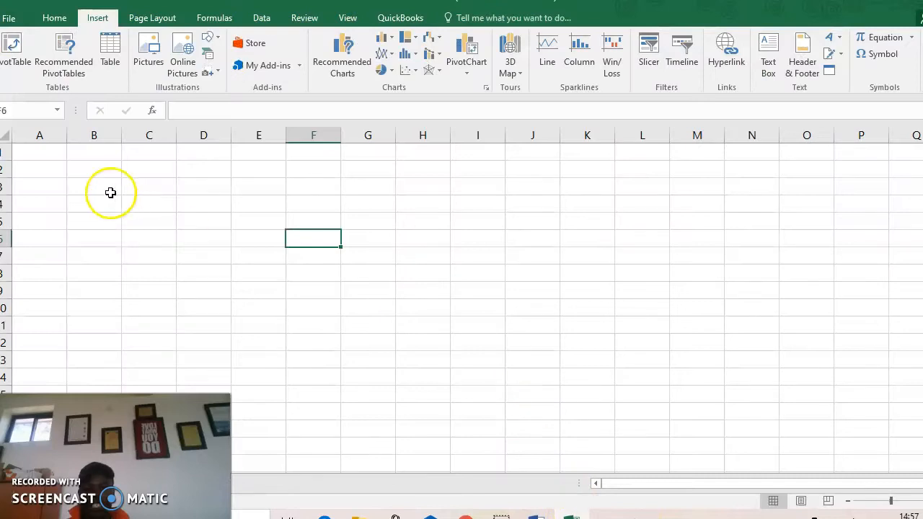
Paste the copied marks table into the sheet starting at cell A1
left_click(40, 150)
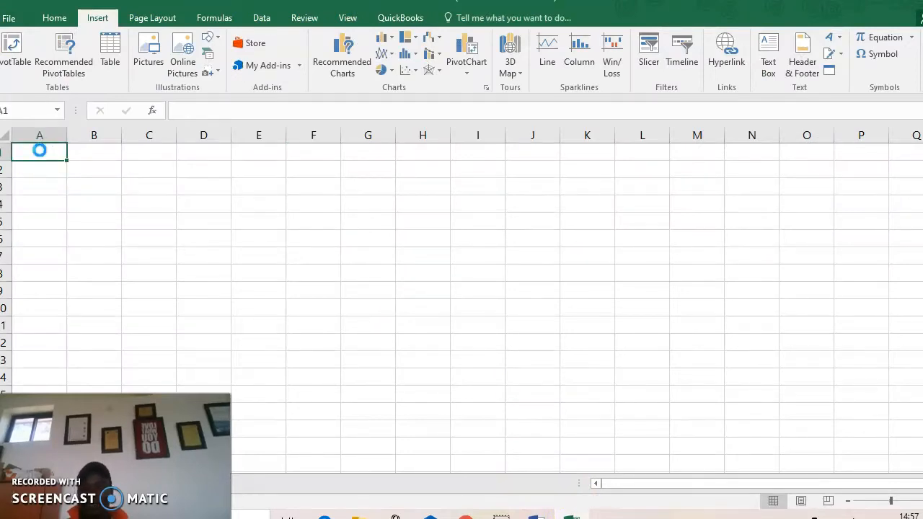
key("ctrl+v")
left_click(678, 207)
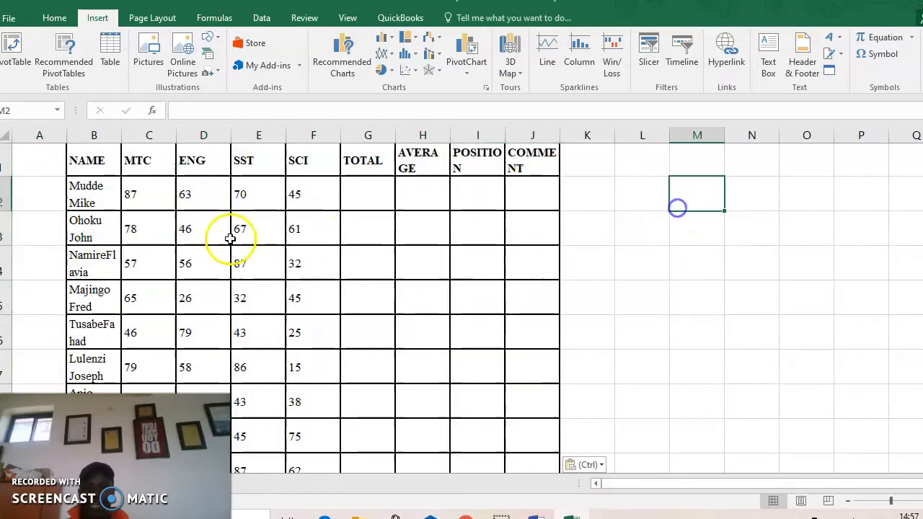
Delete the empty column A so the NAME heading sits in cell A1
left_click(39, 133)
right_click(41, 131)
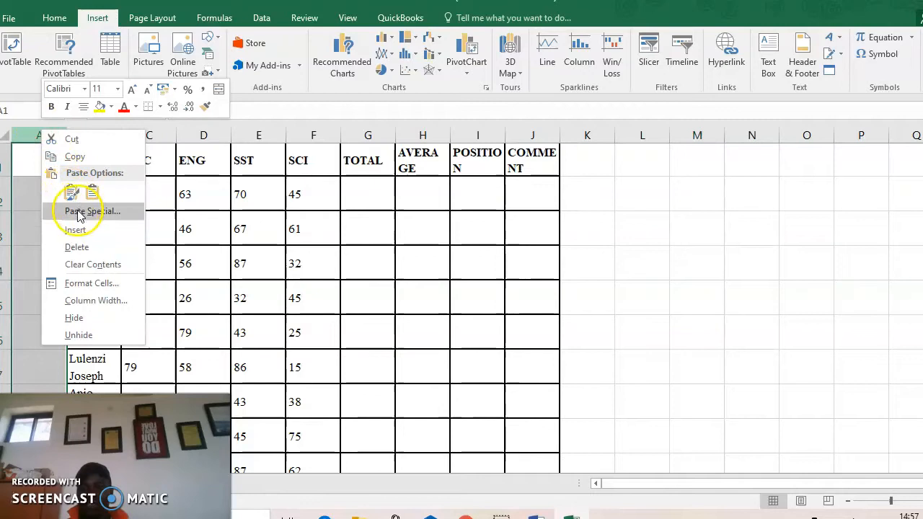
left_click(75, 247)
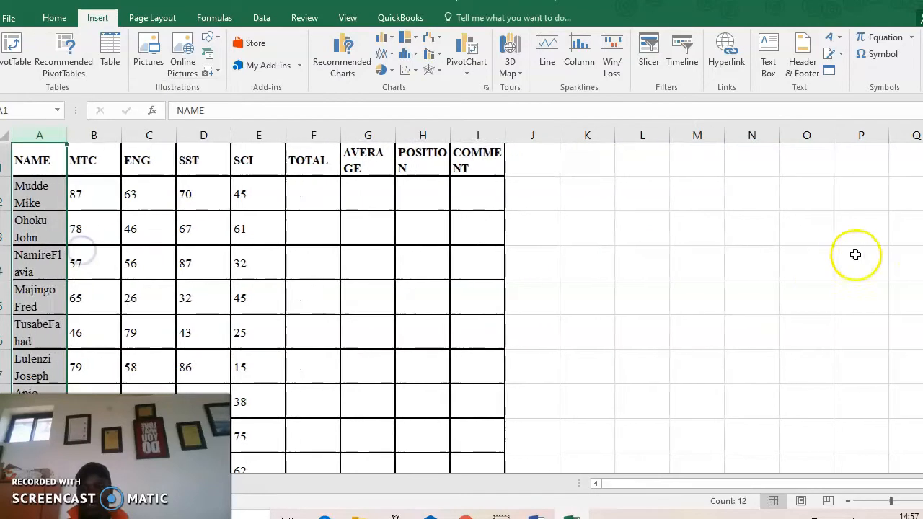
left_click(193, 255)
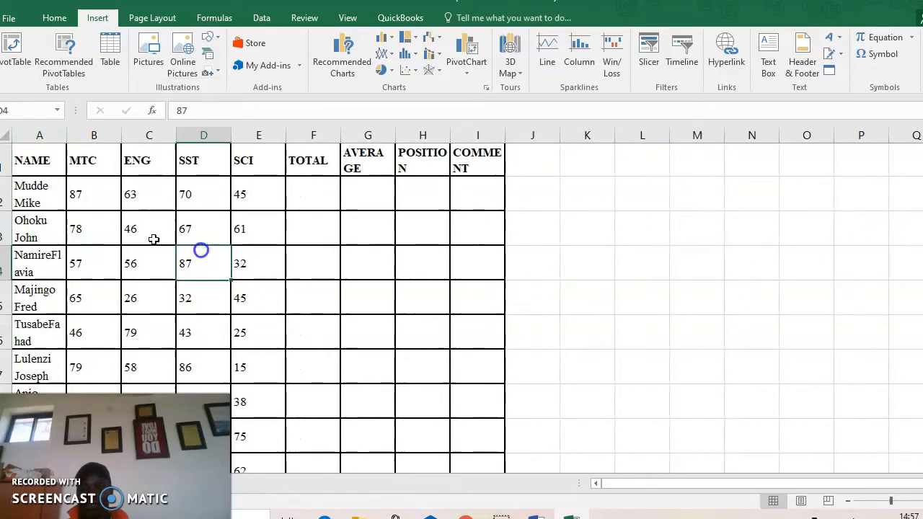
left_click(367, 172)
left_click(36, 158)
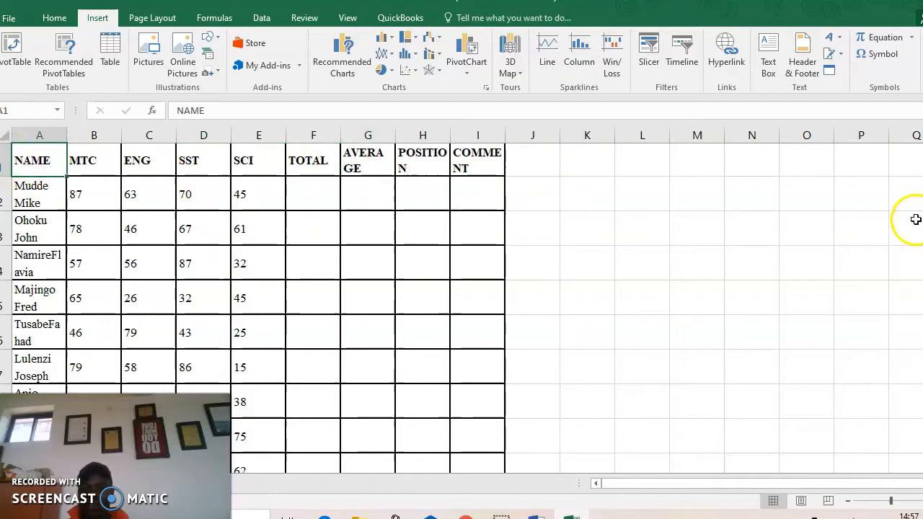
left_click(791, 218)
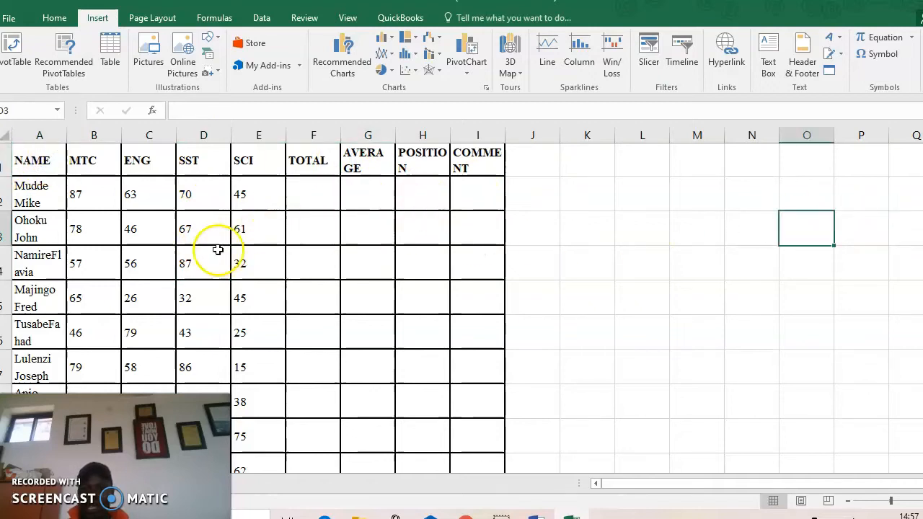
Check the first pupil's name in A2, review the pasted table, and return to Word
scroll(556, 284, "down", 4)
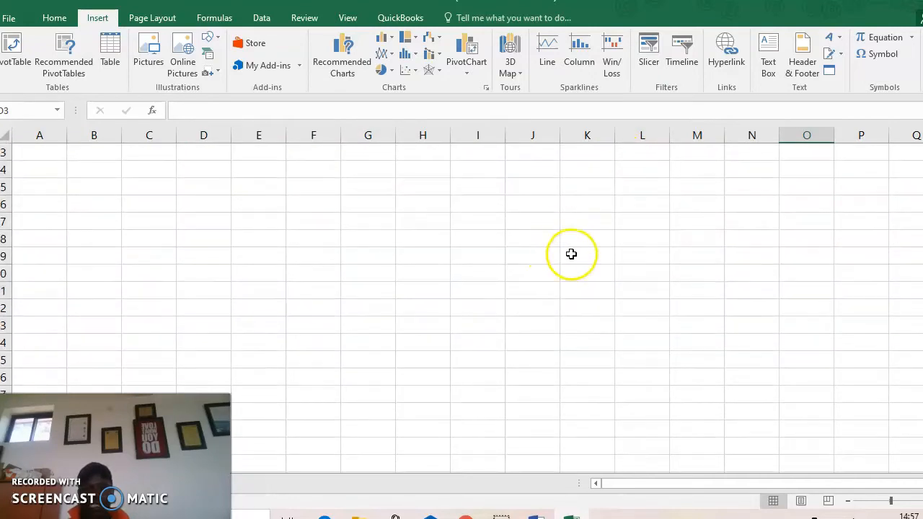
scroll(571, 254, "up", 4)
left_click(407, 189)
left_click(32, 189)
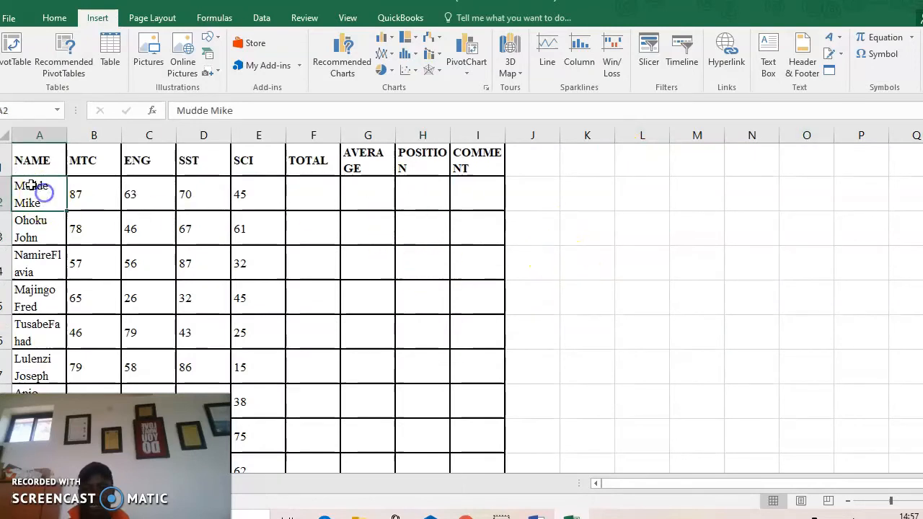
scroll(540, 241, "down", 2)
scroll(411, 255, "up", 2)
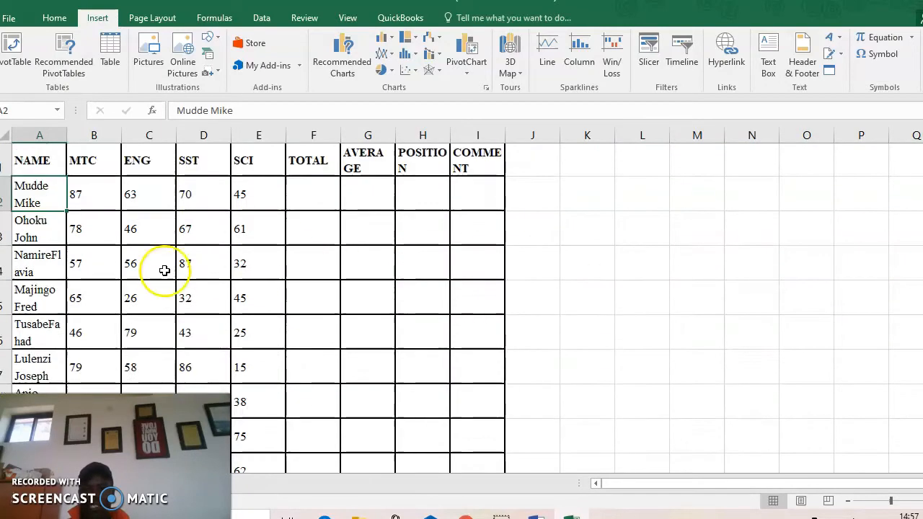
scroll(573, 373, "down", 4)
scroll(550, 378, "up", 4)
scroll(177, 279, "down", 4)
scroll(178, 279, "down", 2)
left_click(536, 516)
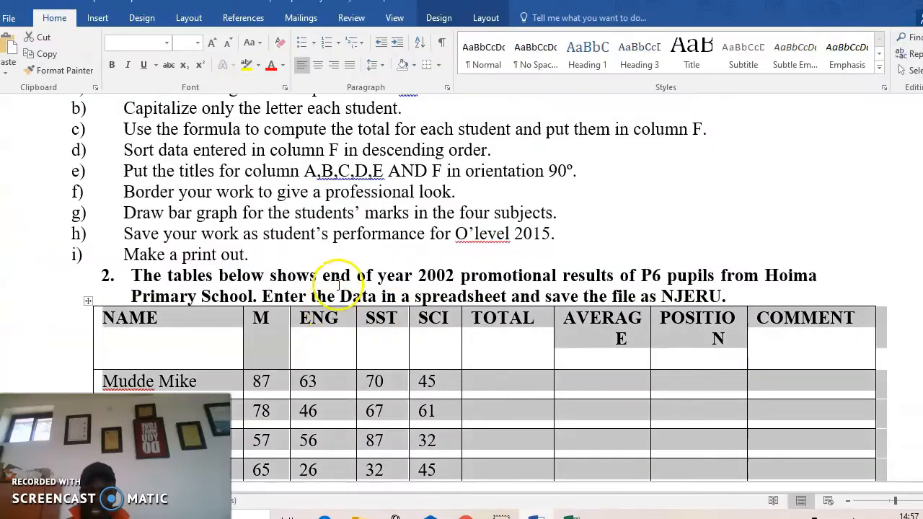
Review the rest of the marks table and questions (I)–(III) in Word, then return to Excel
left_click(373, 346)
scroll(400, 360, "down", 2)
scroll(402, 362, "down", 3)
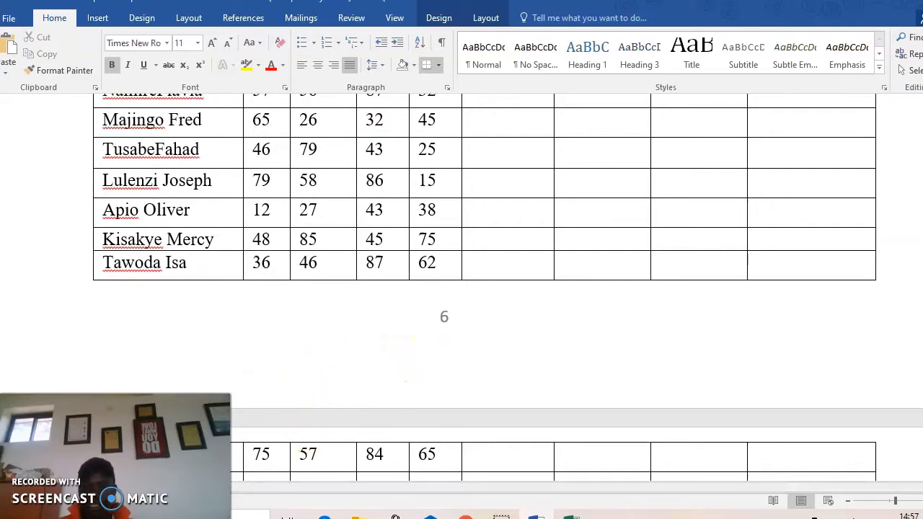
scroll(377, 296, "down", 3)
scroll(375, 307, "down", 1)
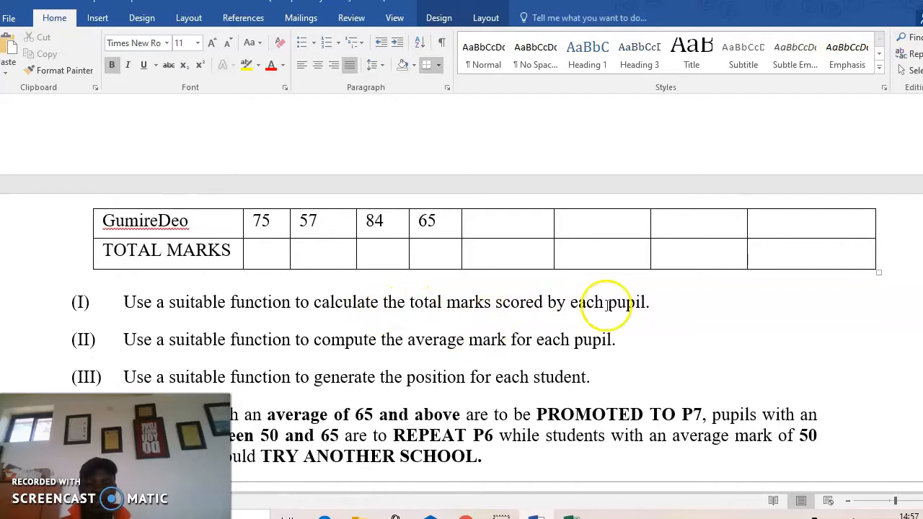
scroll(608, 305, "up", 10)
scroll(608, 305, "down", 5)
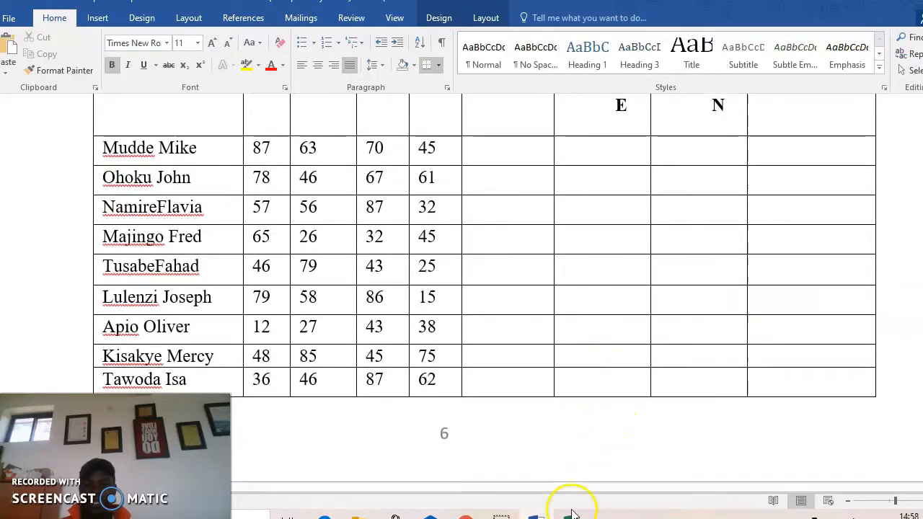
left_click(571, 513)
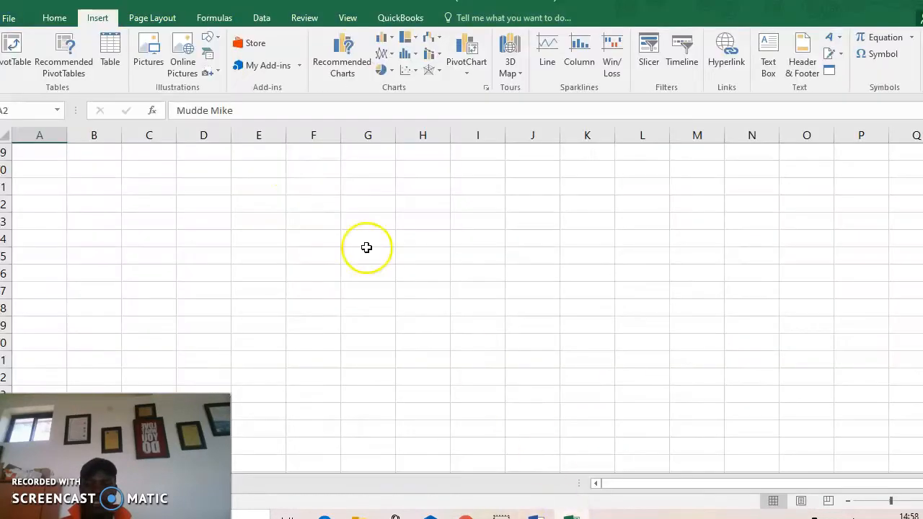
Point Excel's Save As dialog at the empty solo12 folder on the Desktop, then launch File Explorer
left_click(16, 18)
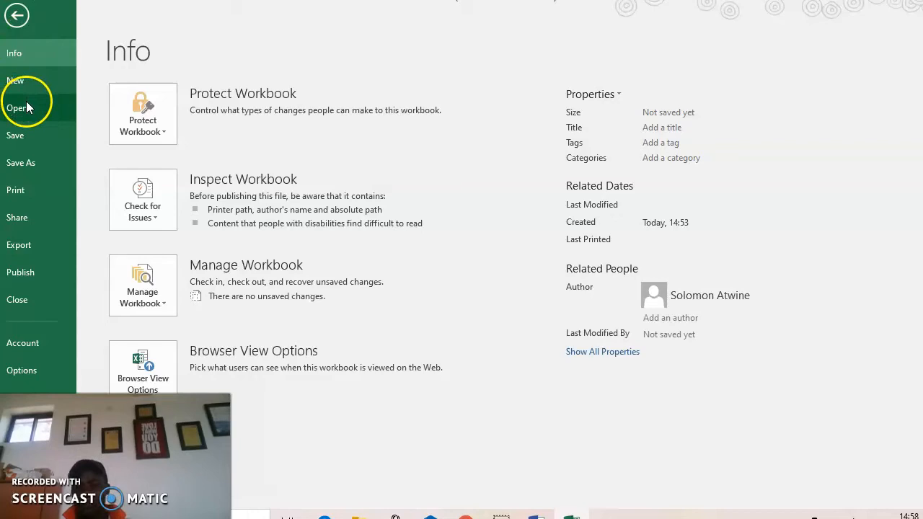
left_click(49, 168)
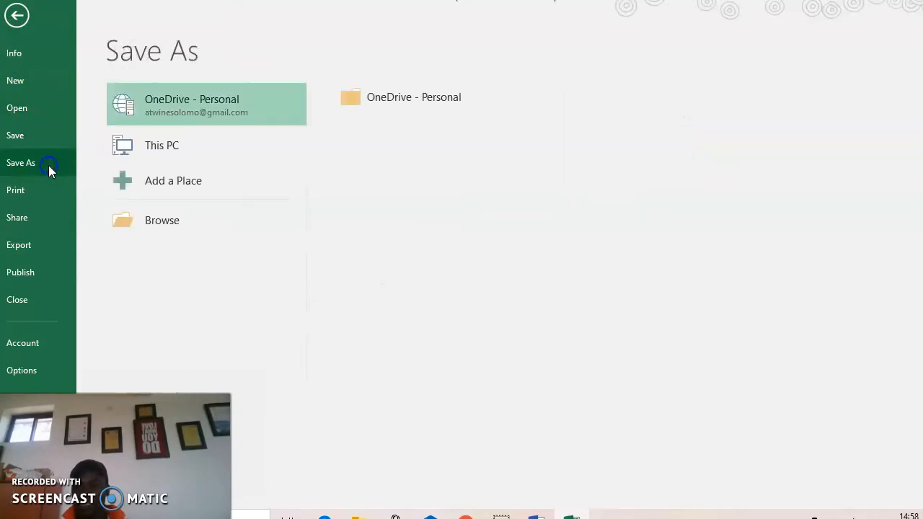
left_click(161, 150)
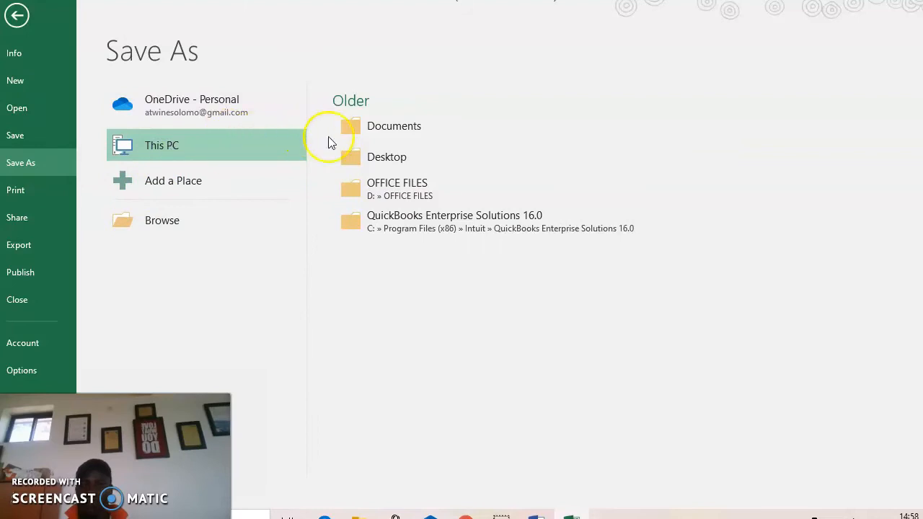
left_click(421, 167)
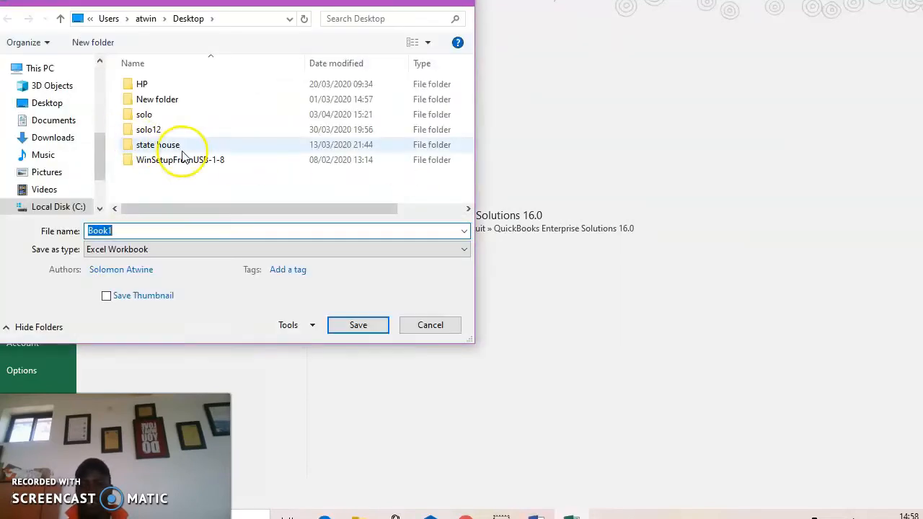
double_click(148, 131)
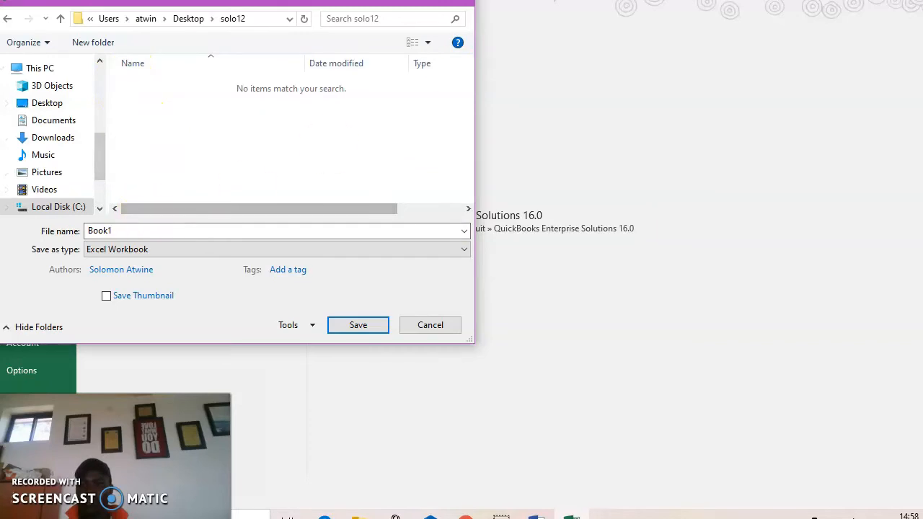
key("super+e")
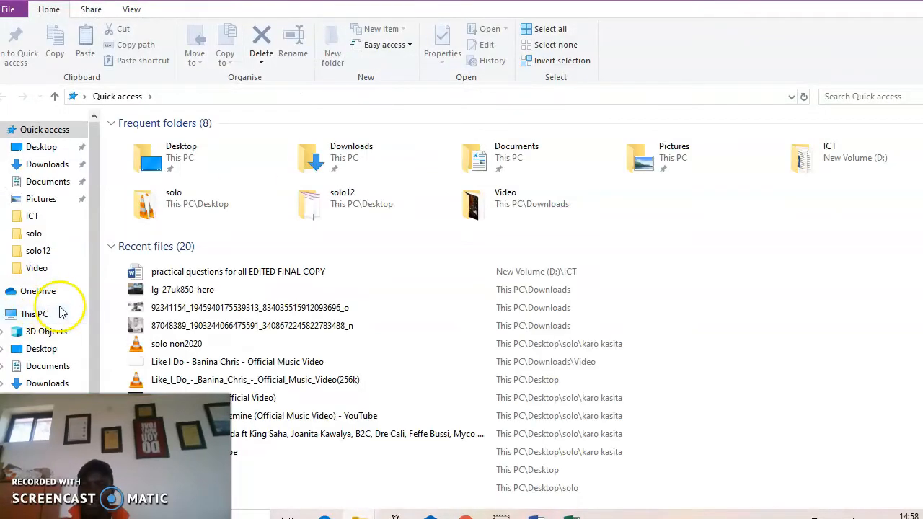
Check the solo12 folder's contents in File Explorer, then return to Excel's Save As dialog
left_click(28, 251)
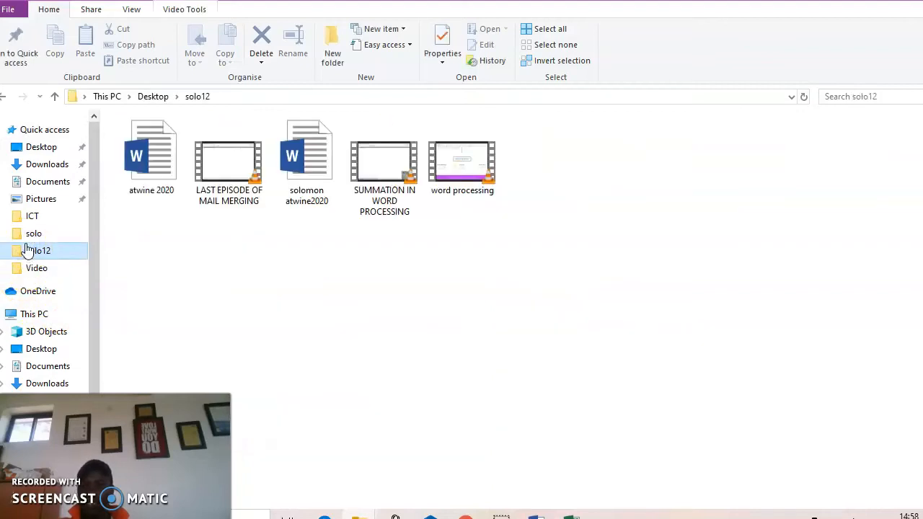
key("alt+Tab")
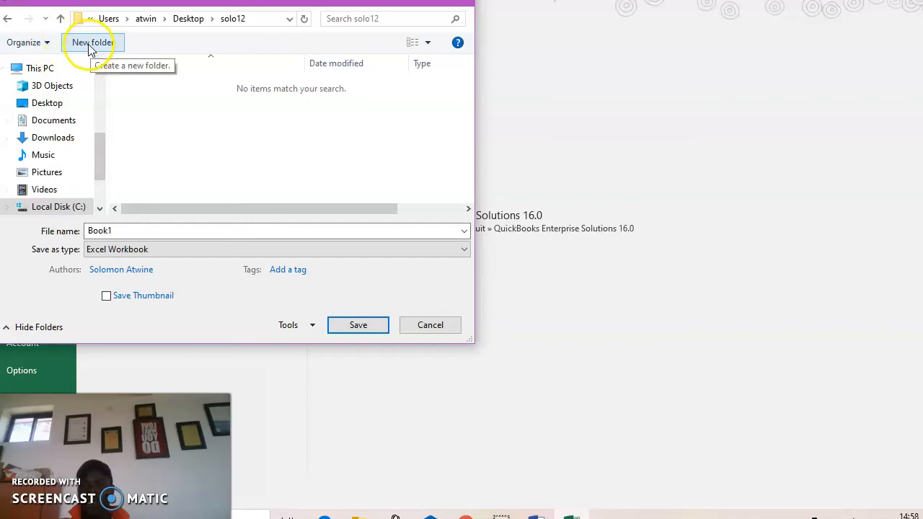
Save the workbook as Njeru in Desktop\solo12, replacing the default Book1 name
left_click(192, 18)
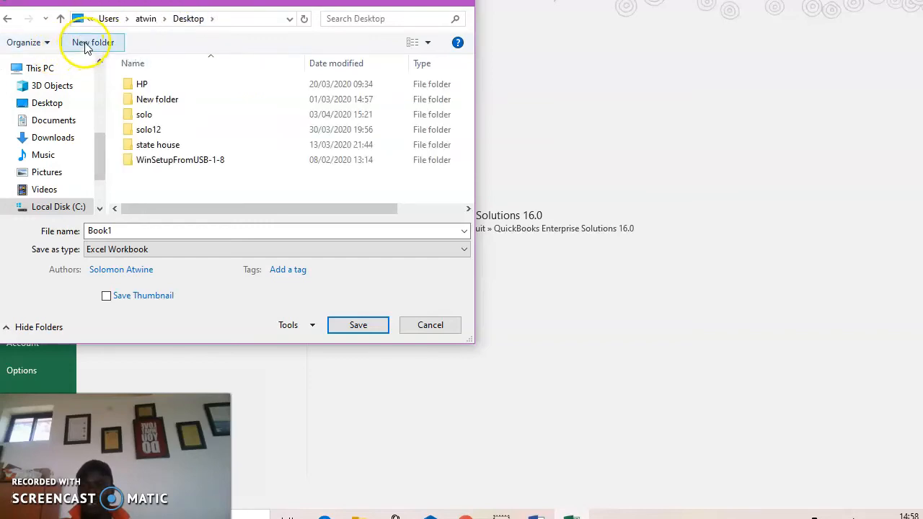
double_click(148, 129)
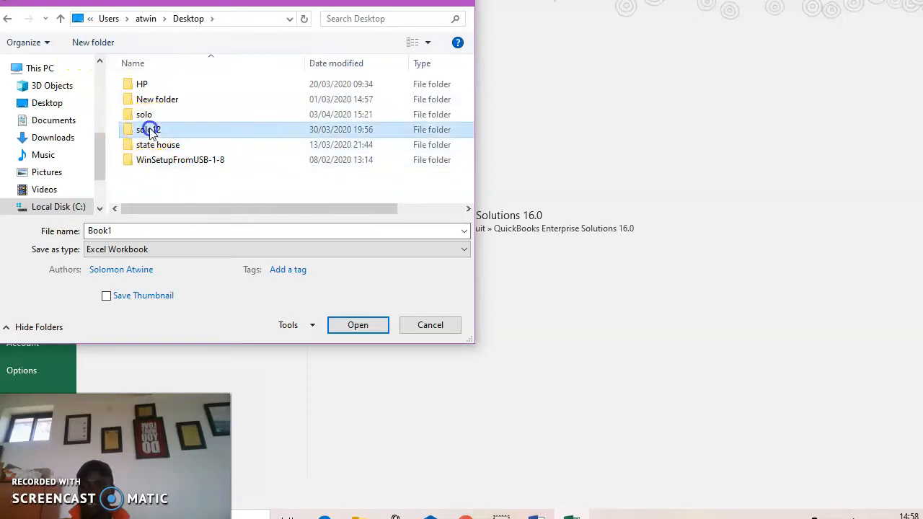
left_click(172, 229)
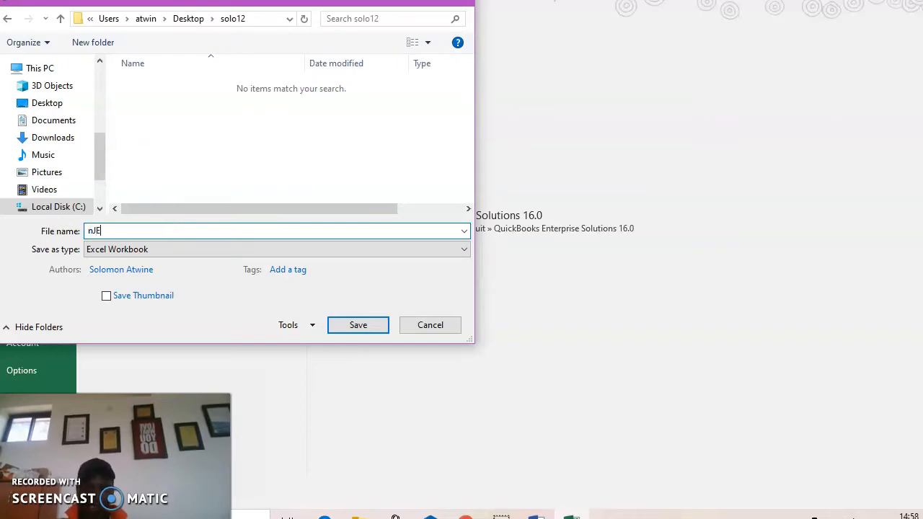
left_click(182, 123)
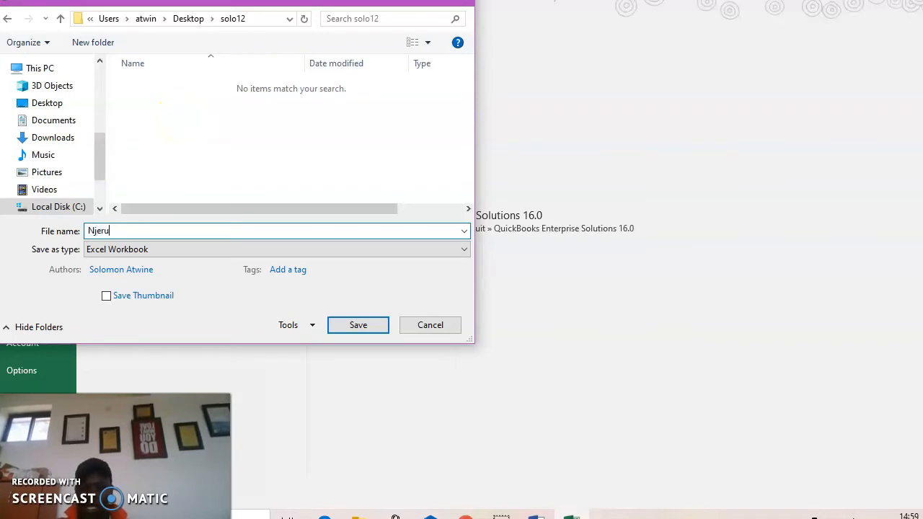
left_click(358, 326)
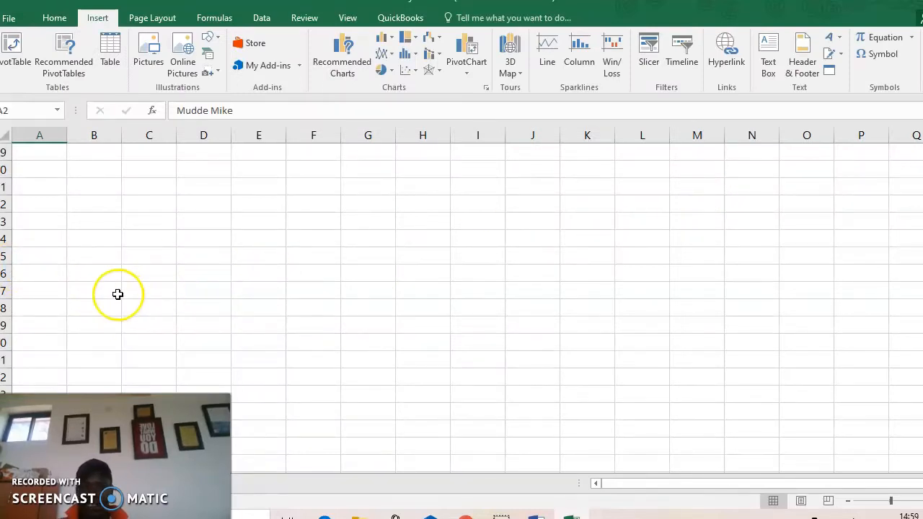
scroll(265, 324, "up", 6)
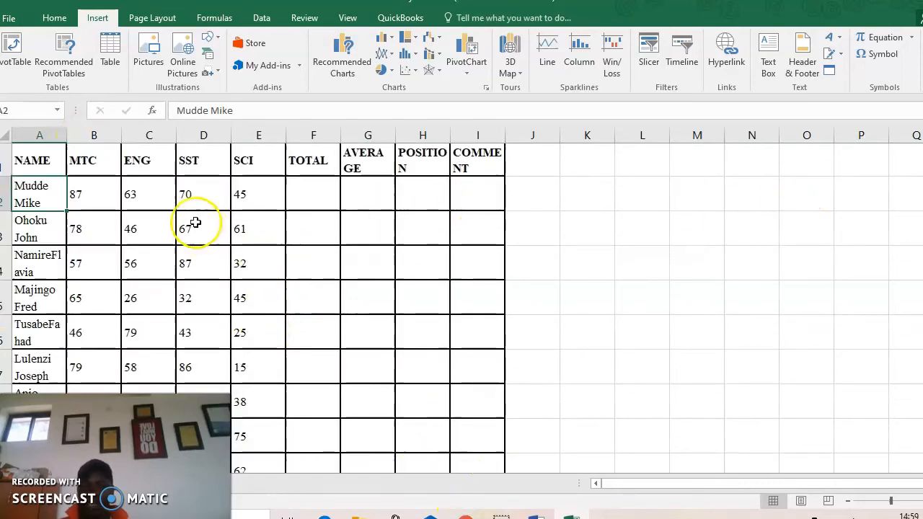
left_click(327, 195)
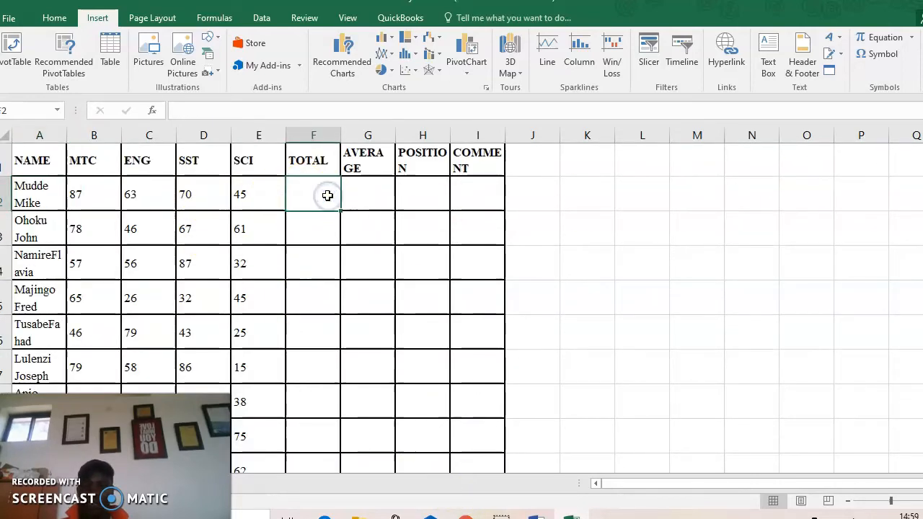
type("=")
key("BackSpace")
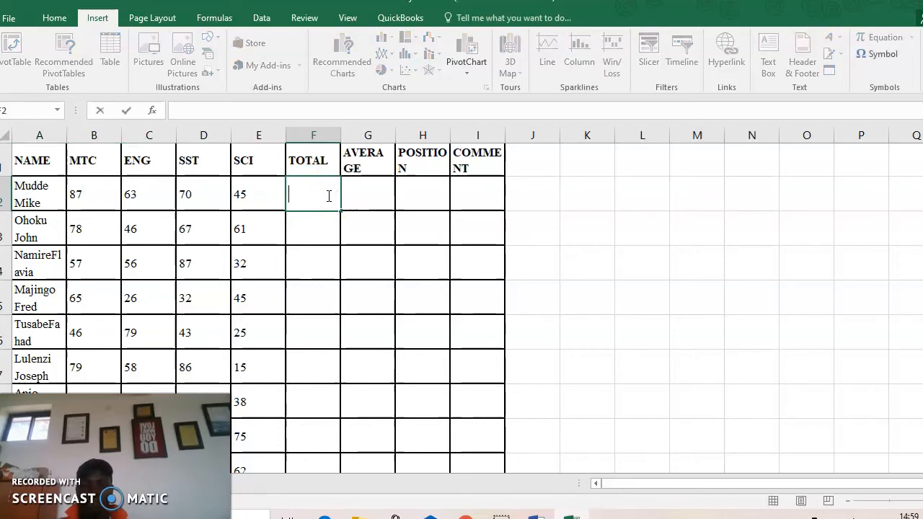
left_click(314, 196)
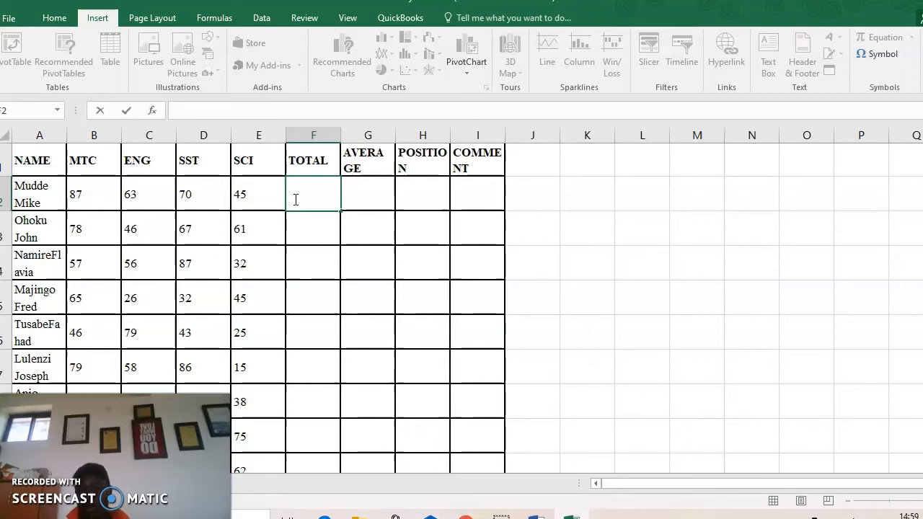
type("=")
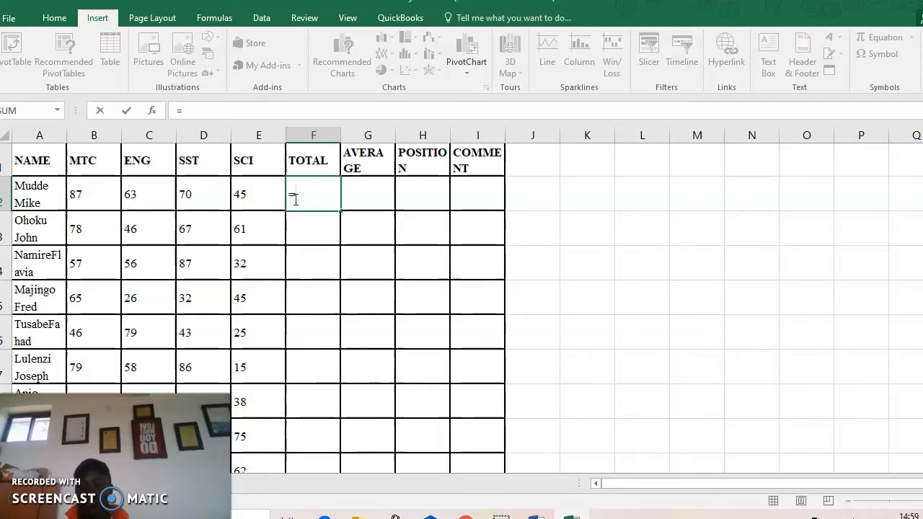
type("sum")
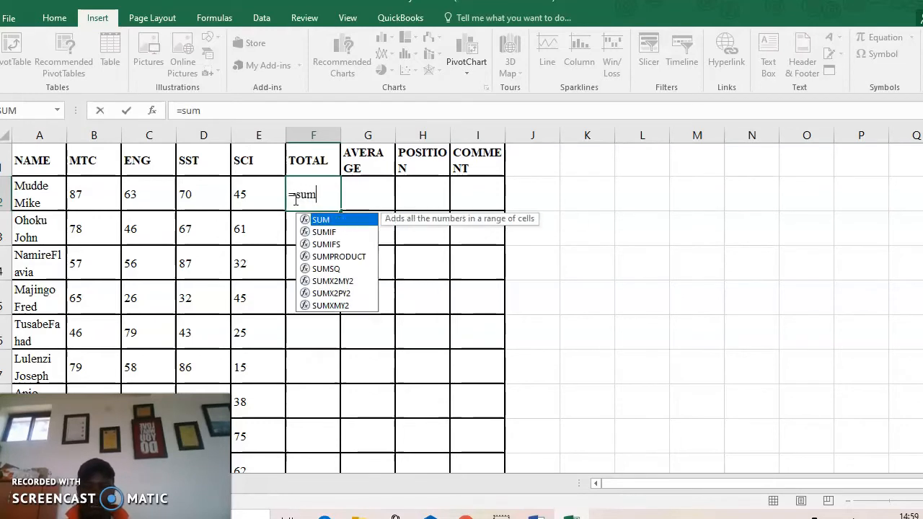
type("(")
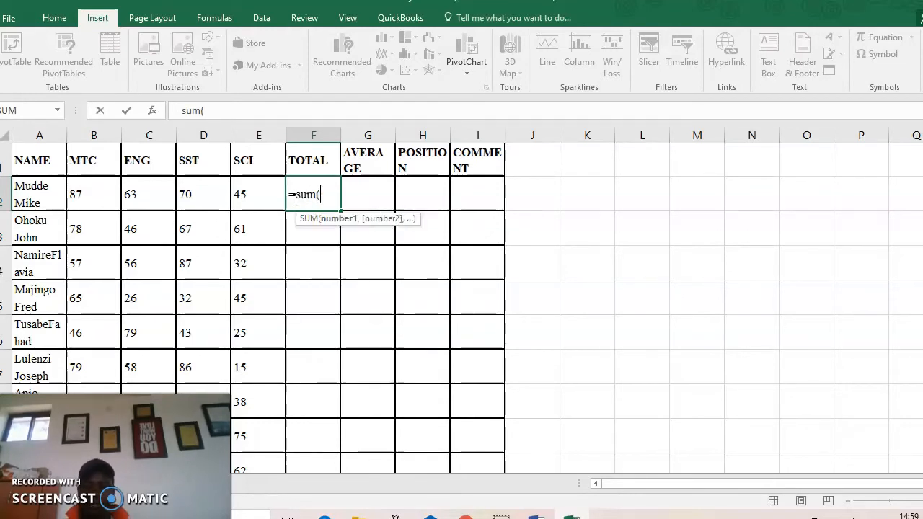
left_click(93, 203)
left_click_drag(93, 202, 248, 195)
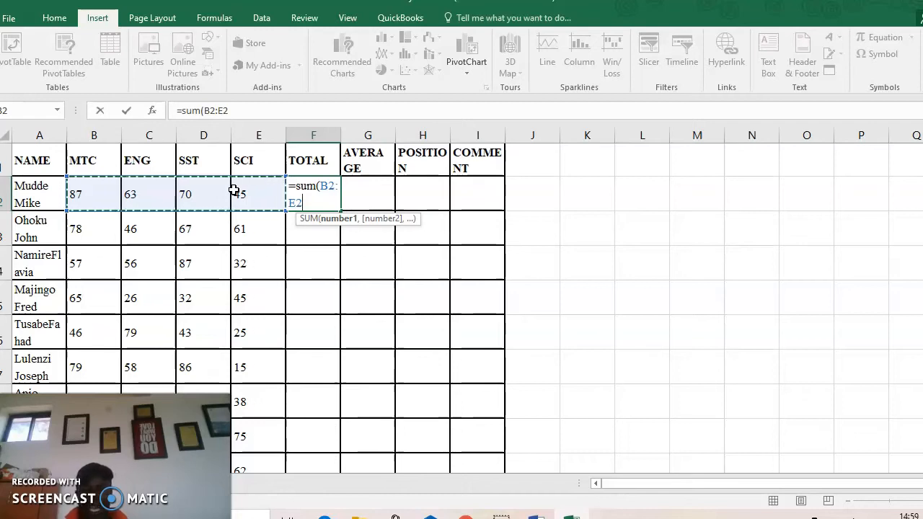
key("Return")
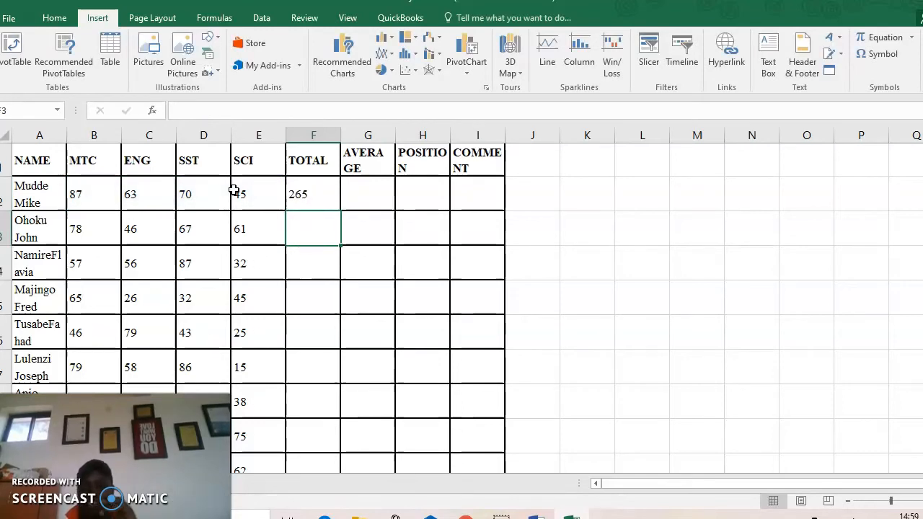
Inspect the F2 total formula and its range without changing it
left_click(322, 194)
left_click(244, 111)
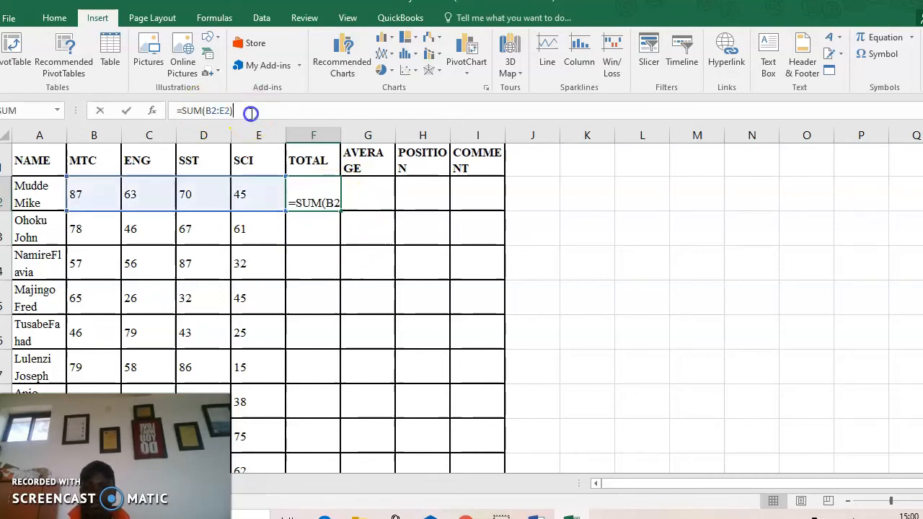
left_click(321, 195)
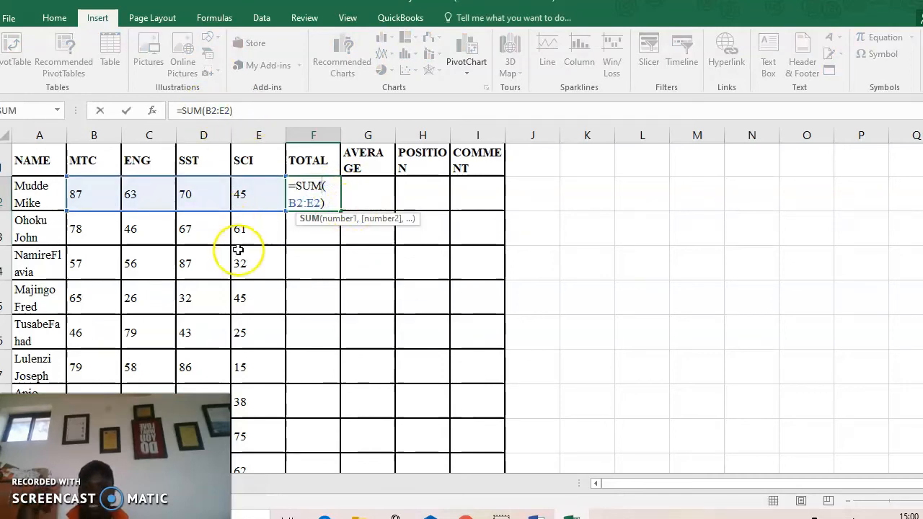
key("Return")
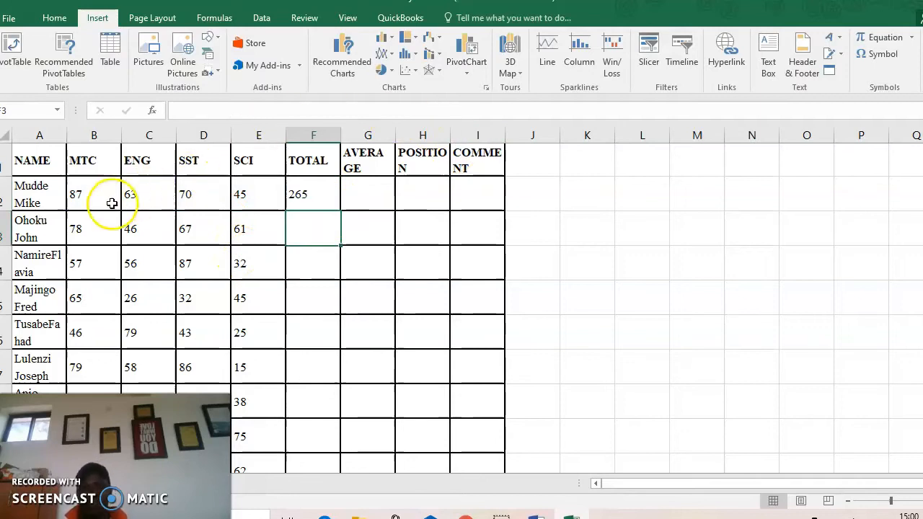
left_click(319, 195)
left_click(303, 238)
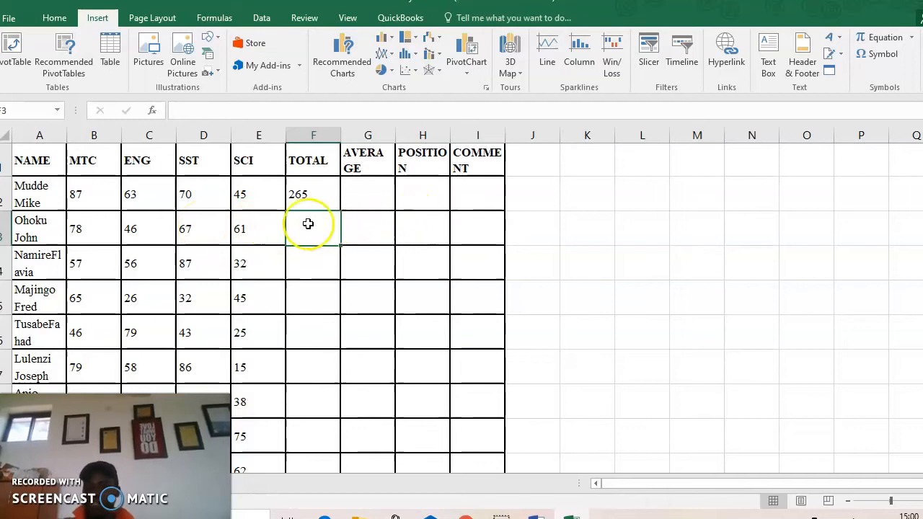
left_click(303, 193)
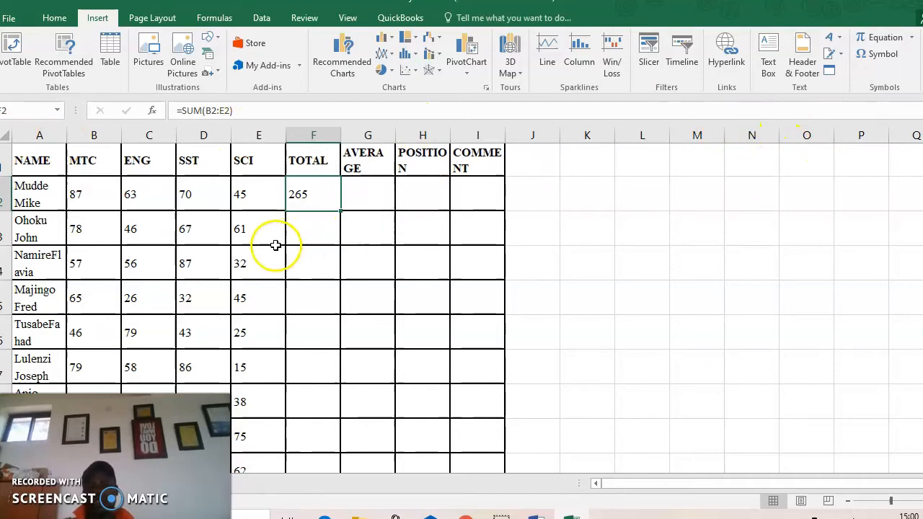
left_click(303, 194)
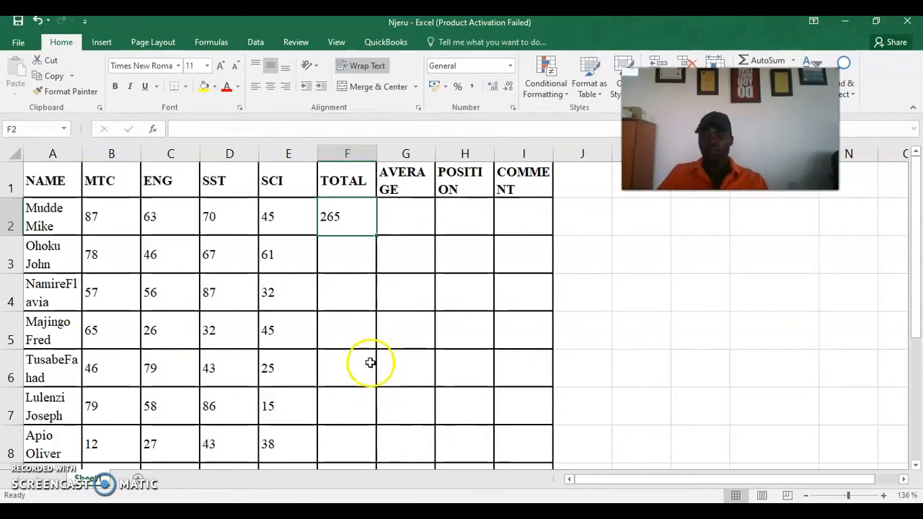
left_click_drag(750, 123, 778, 223)
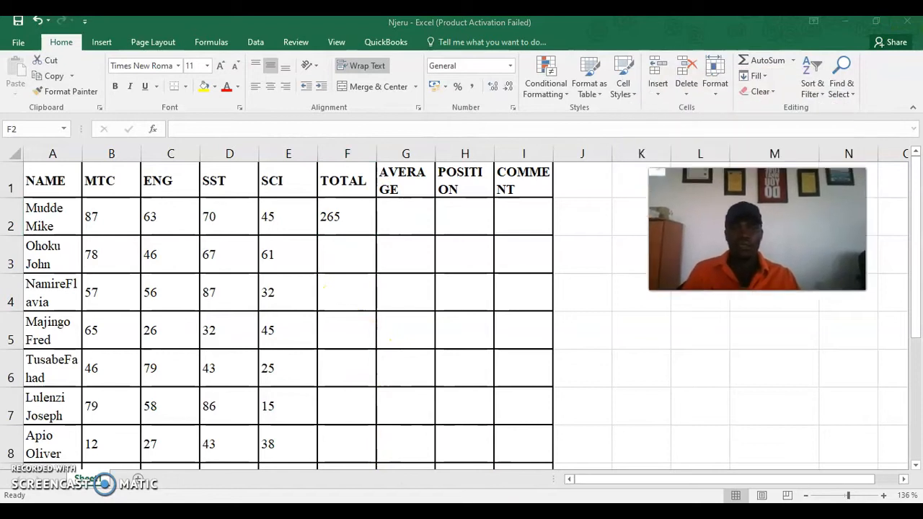
left_click(332, 216)
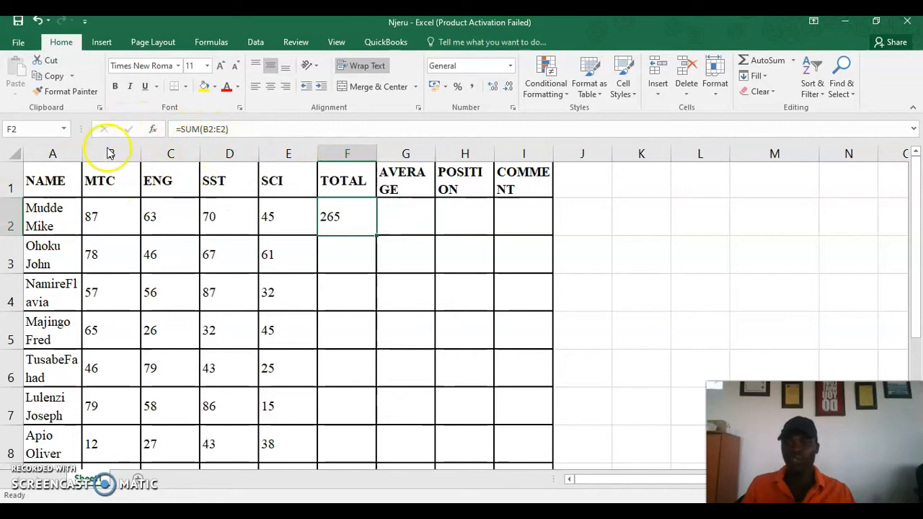
left_click(393, 221)
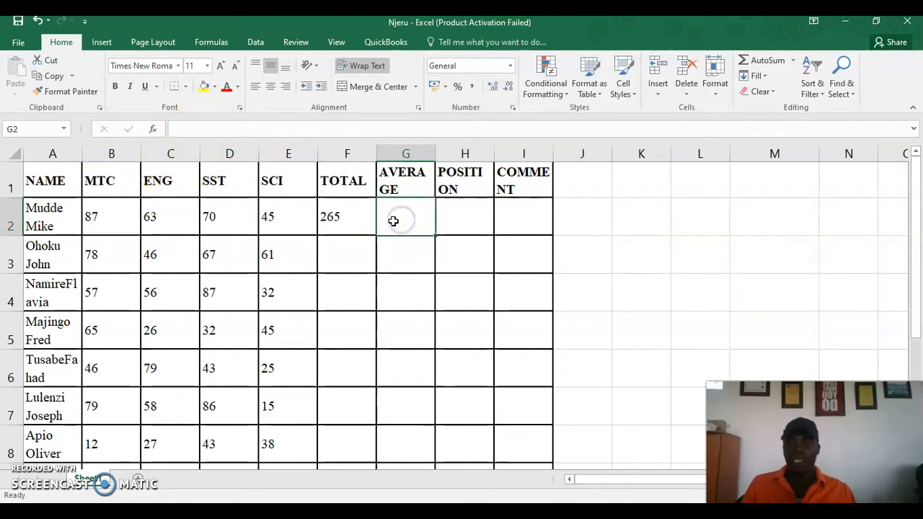
type("=average")
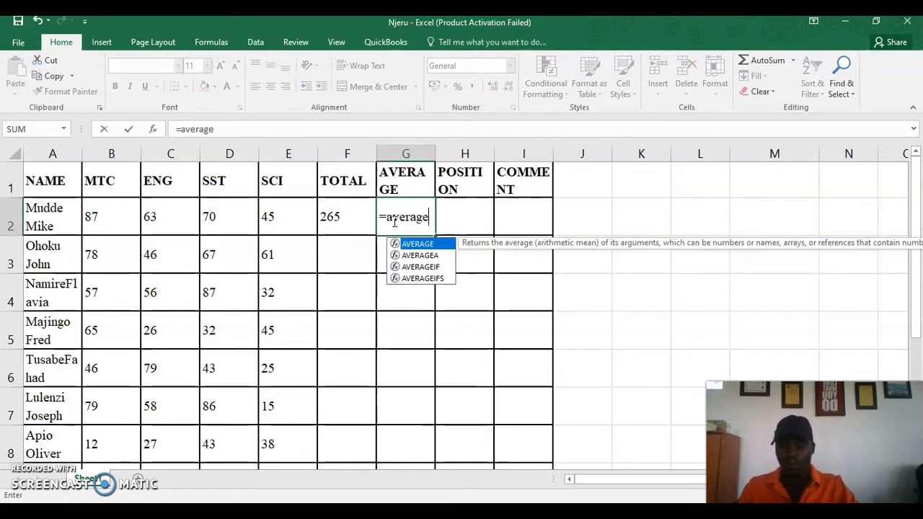
type("(")
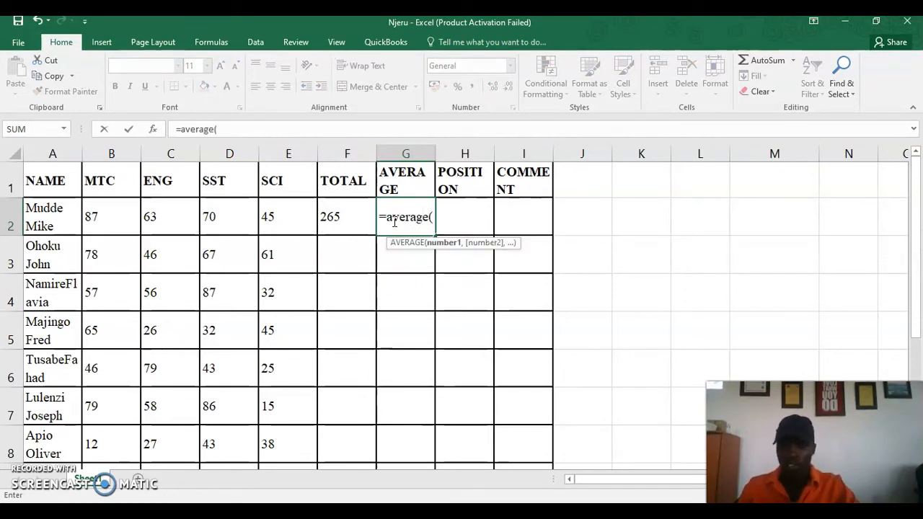
left_click_drag(94, 215, 301, 224)
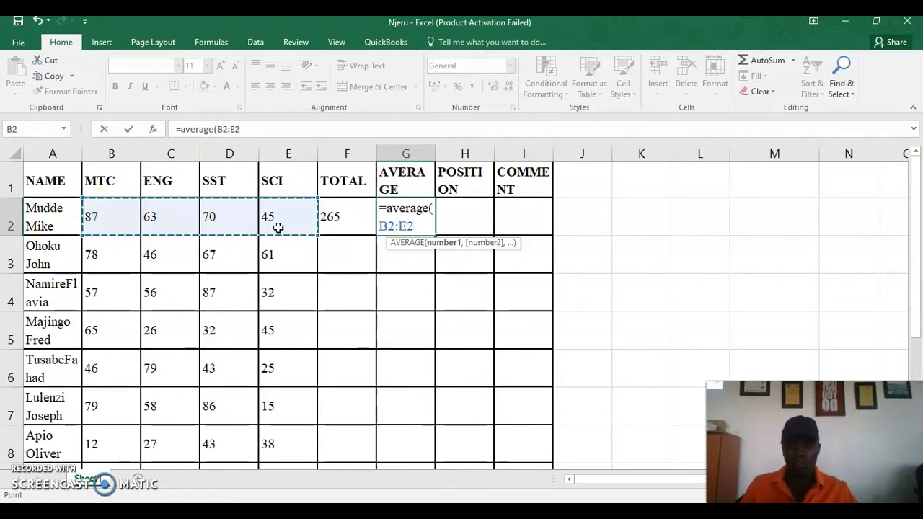
key("Return")
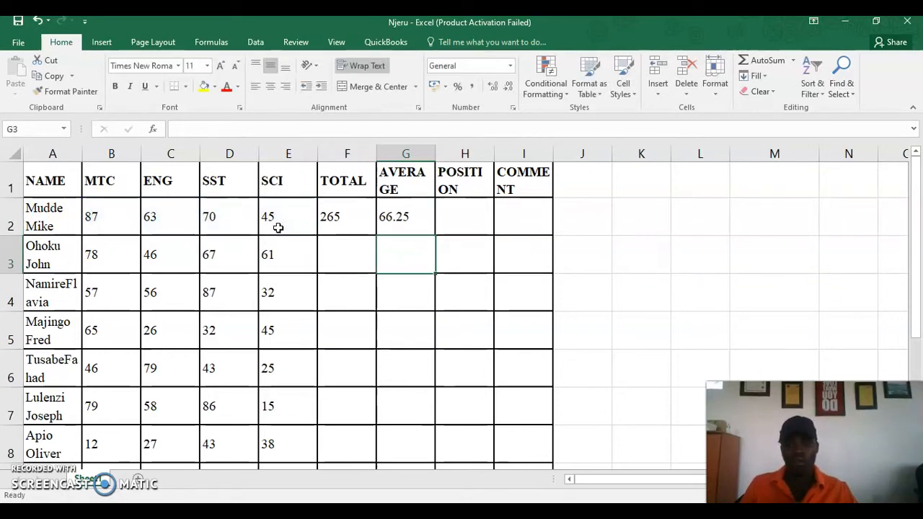
left_click(443, 215)
type("=")
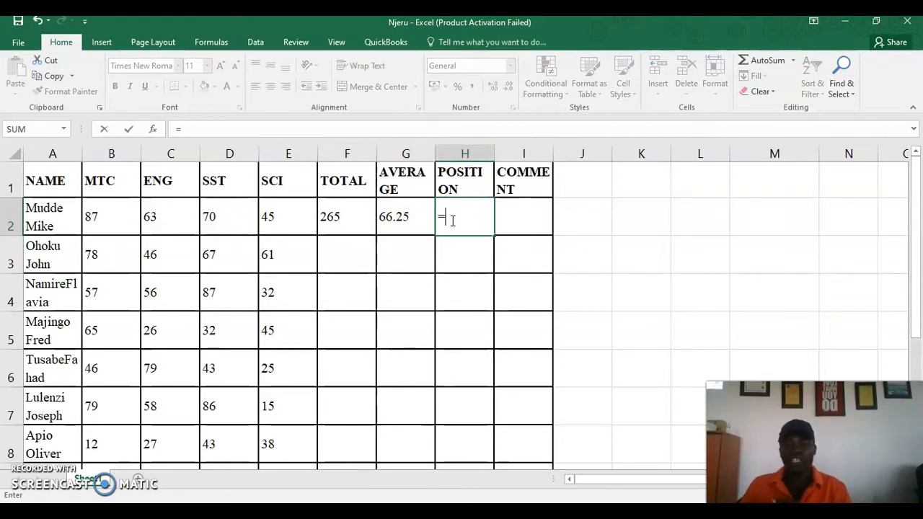
type("rank(")
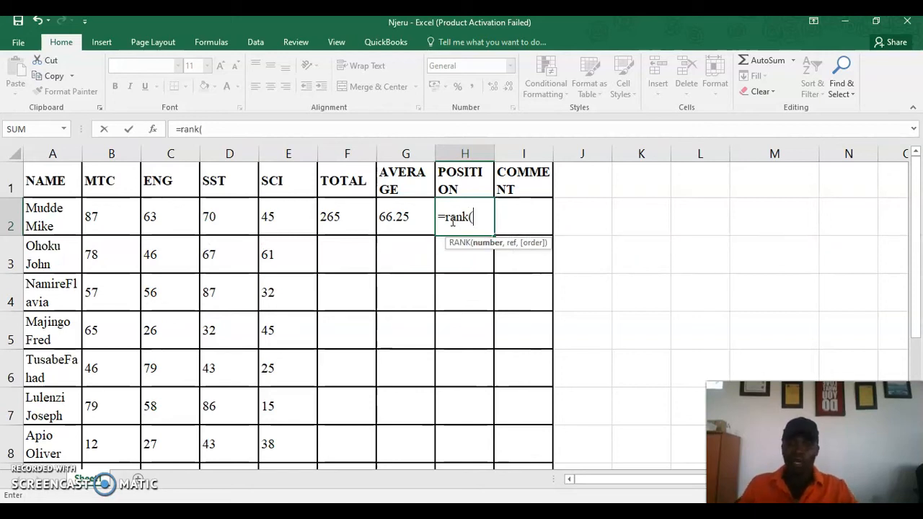
left_click(431, 220)
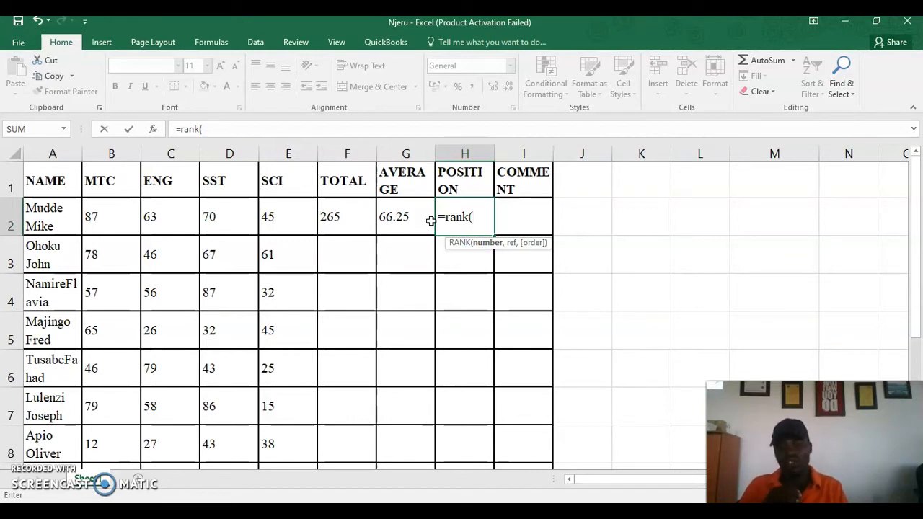
left_click(392, 218)
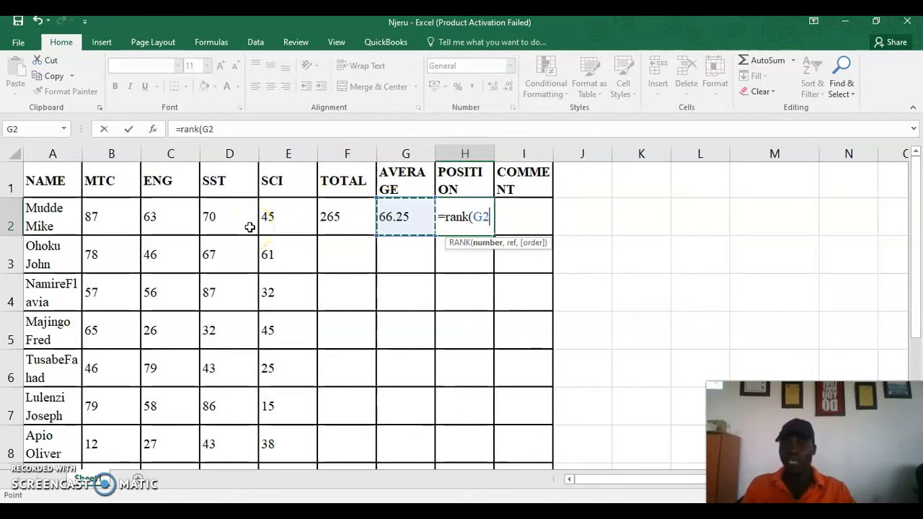
left_click(330, 222)
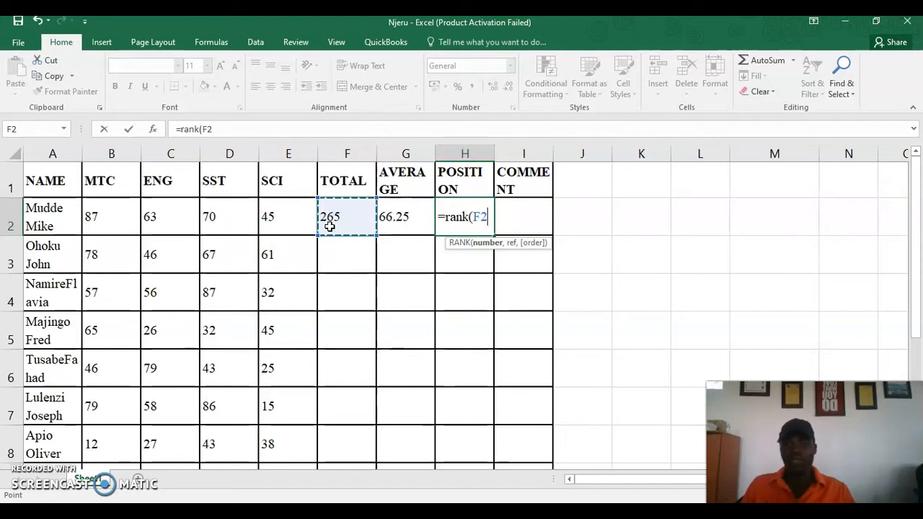
type(",")
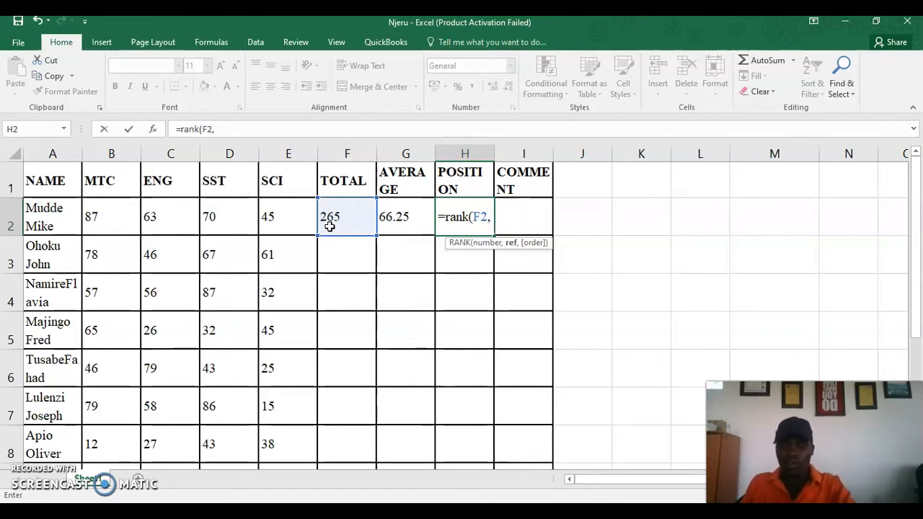
Complete H2 as =rank(F2,$f$2:$f$11,1), giving the first pupil position 1
type("$")
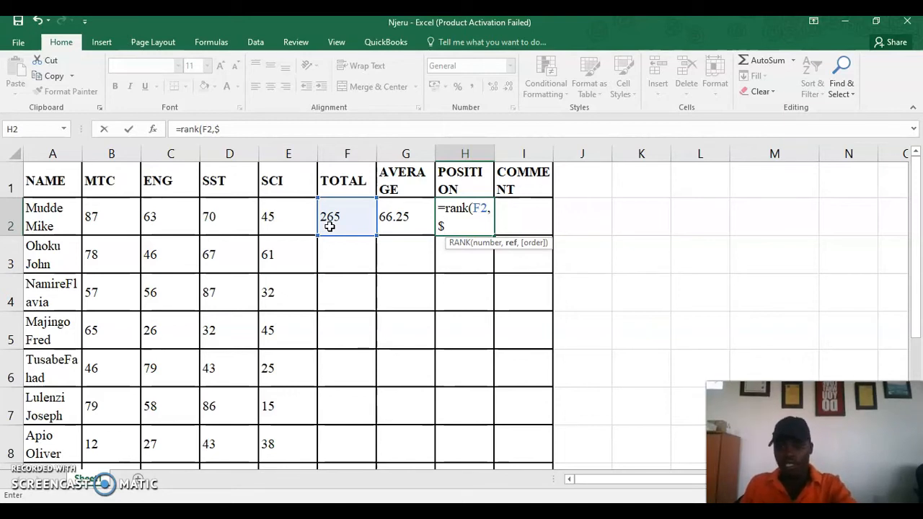
type("f$@")
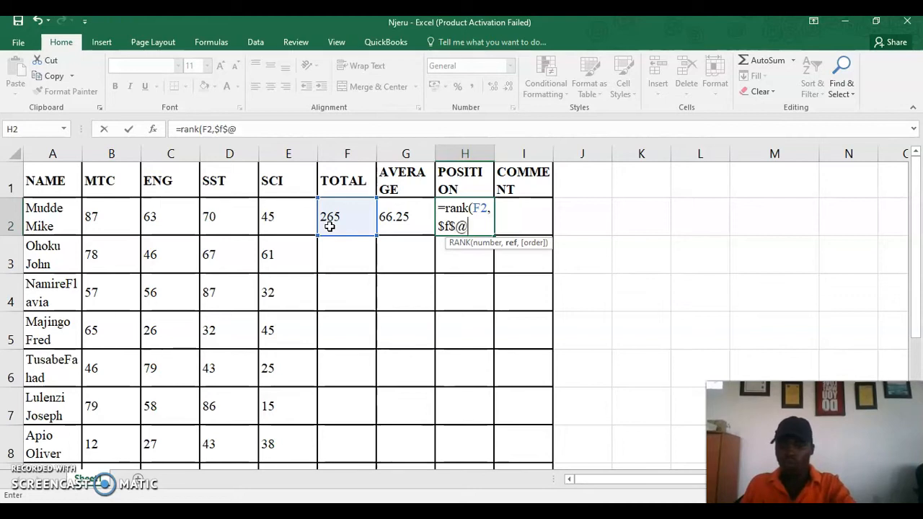
type(":F")
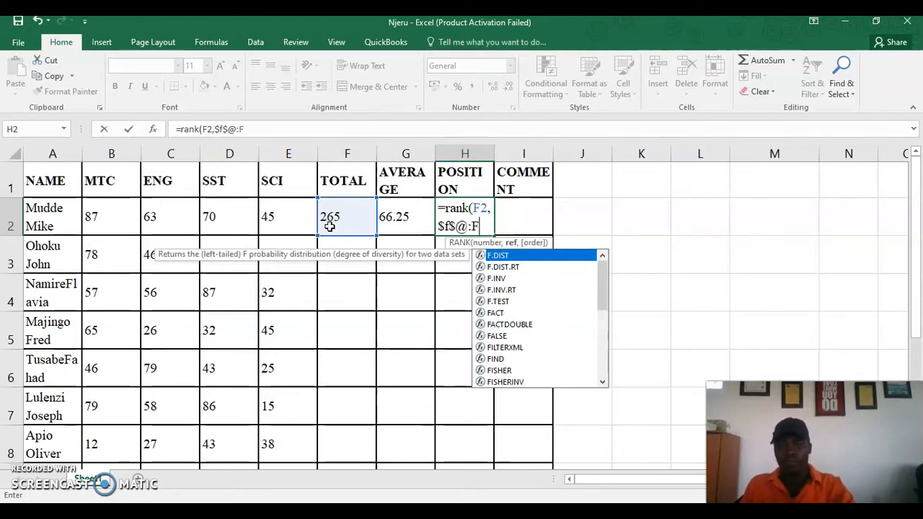
key("BackSpace")
key("BackSpace")
key("BackSpace")
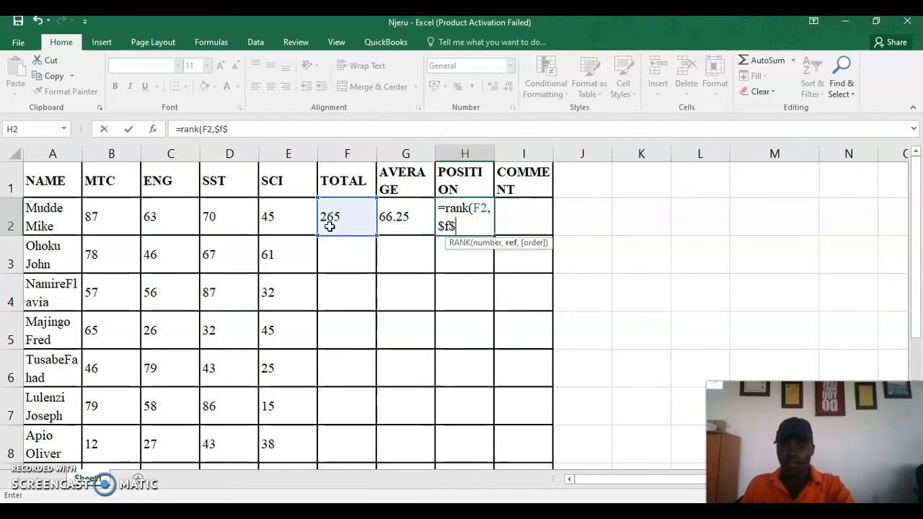
type("2")
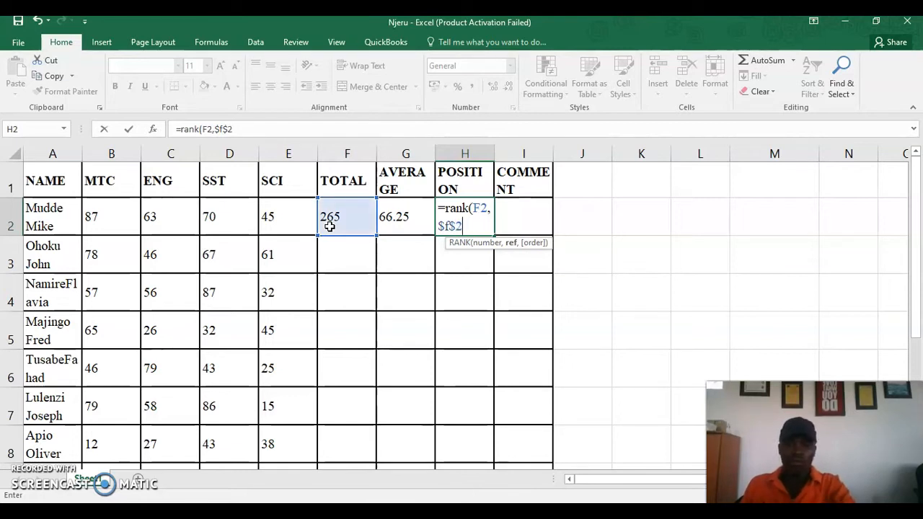
type("\"")
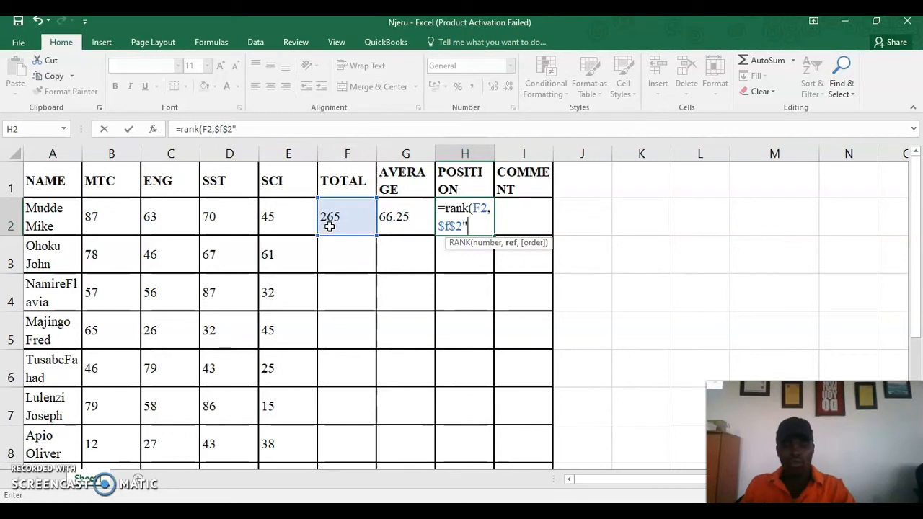
type(":$f$")
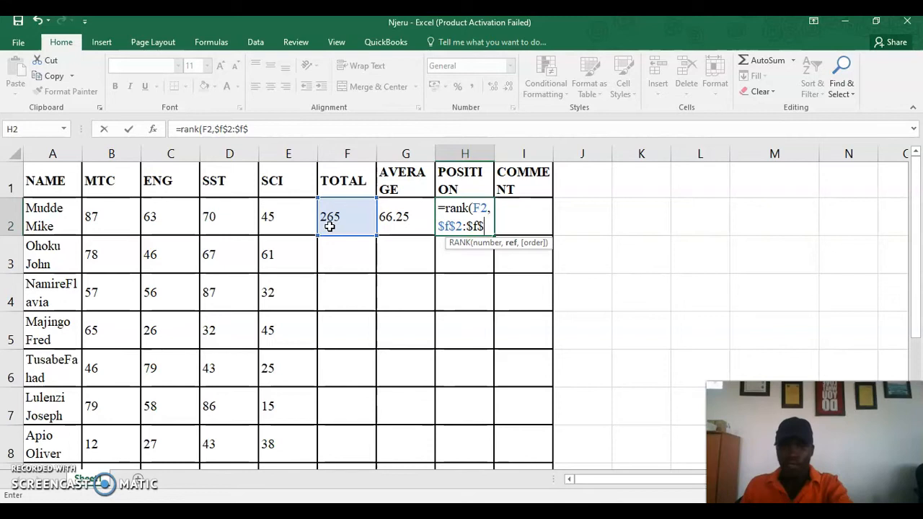
type("11")
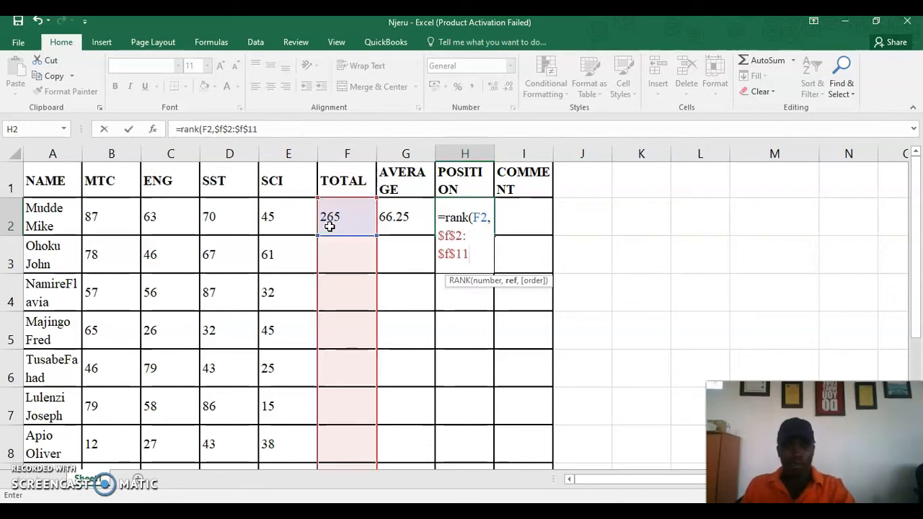
type(",")
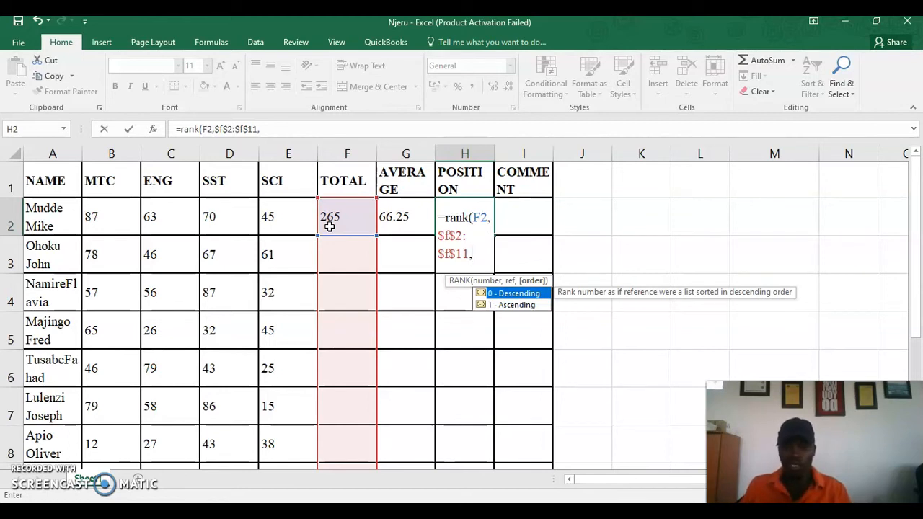
key("BackSpace")
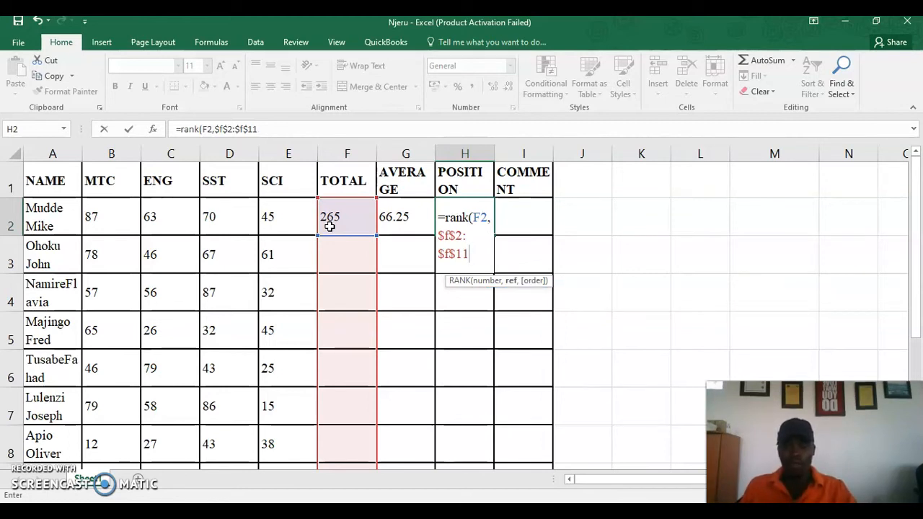
type(",1")
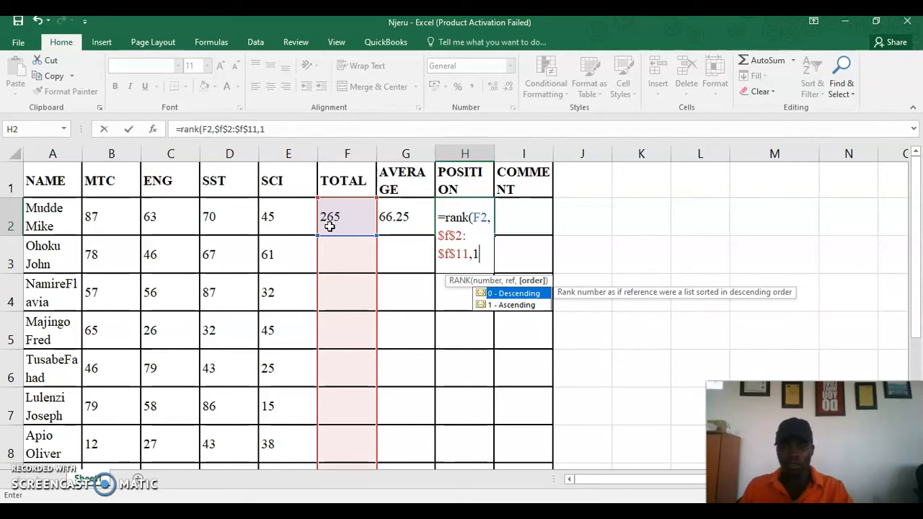
type(")")
key("Return")
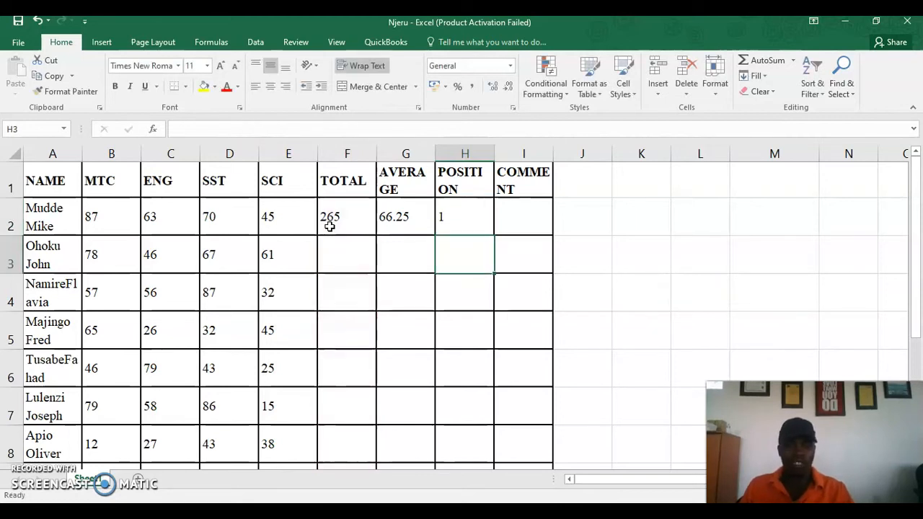
Fill the SUM and AVERAGE formulas from F2 and G2 down to row 11
left_click(388, 218)
left_click(330, 217)
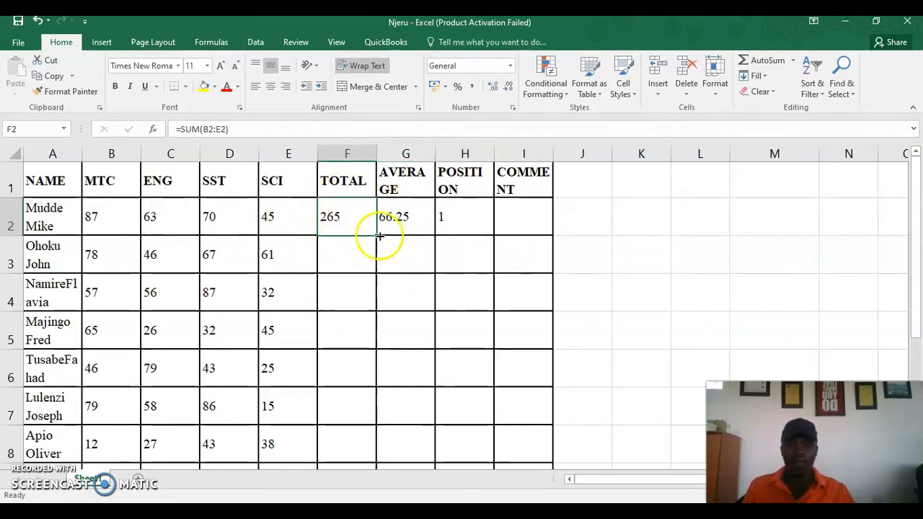
left_click_drag(373, 239, 353, 390)
scroll(454, 331, "up", 2)
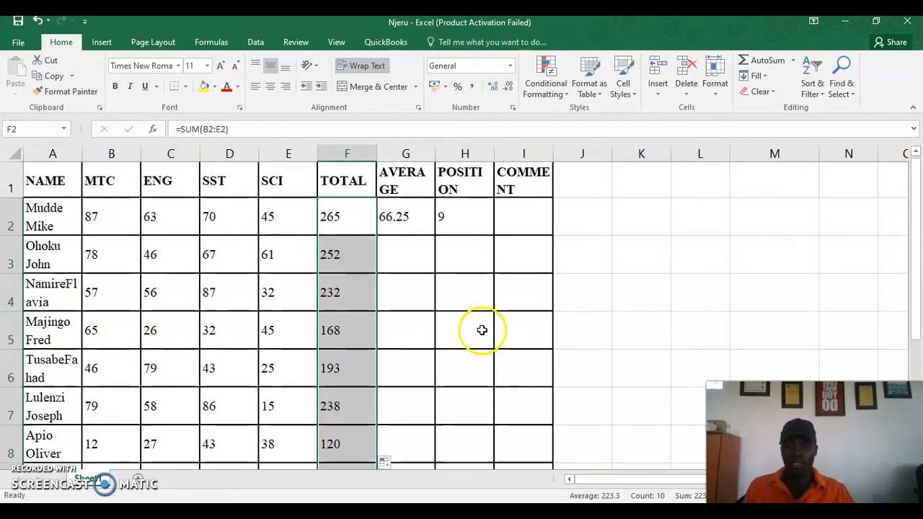
left_click(418, 229)
left_click_drag(434, 235, 412, 418)
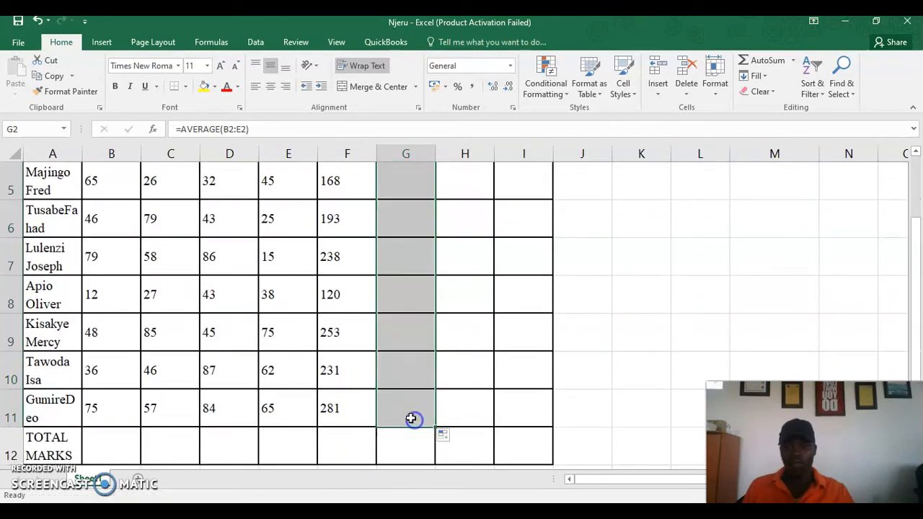
Copy the RANK formula from H2 down column H through H11
scroll(492, 305, "up", 2)
left_click(464, 226)
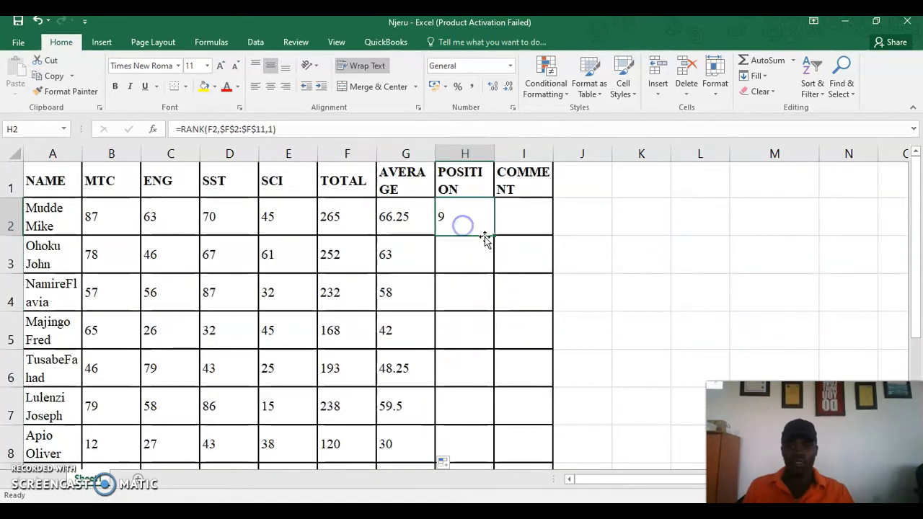
mouse_move(495, 235)
left_mouse_down()
mouse_move(478, 303)
mouse_move(474, 448)
mouse_move(470, 438)
left_mouse_up()
scroll(484, 281, "down", 1)
left_click(466, 300)
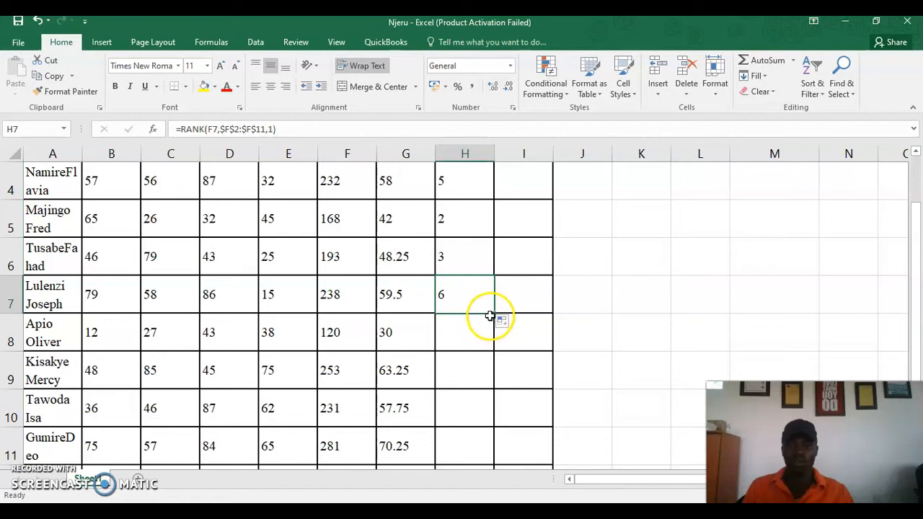
left_click_drag(494, 315, 470, 457)
scroll(512, 276, "up", 1)
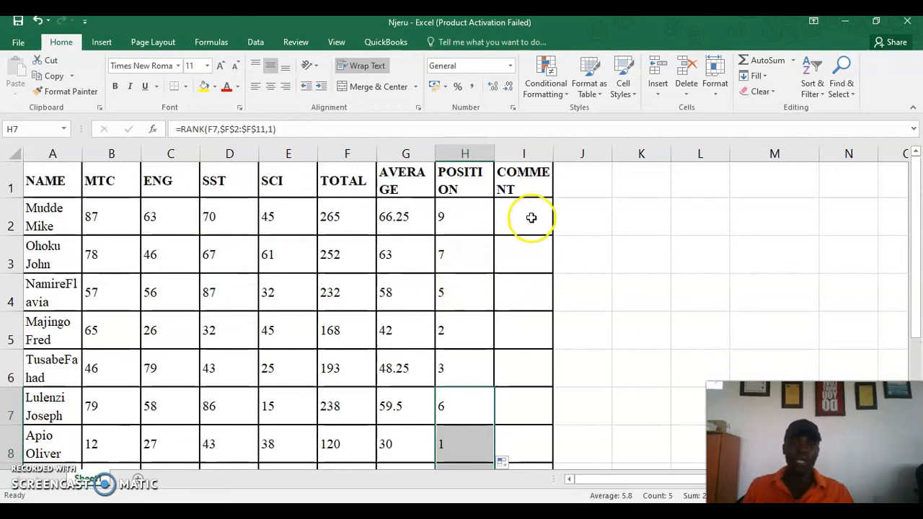
Review the H2 RANK formula without editing it, then switch to the Word task document
left_click(452, 218)
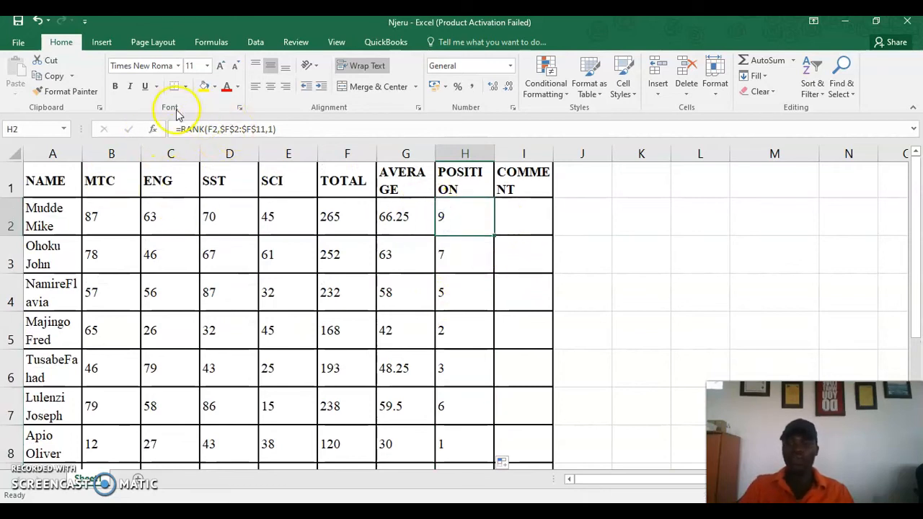
double_click(463, 223)
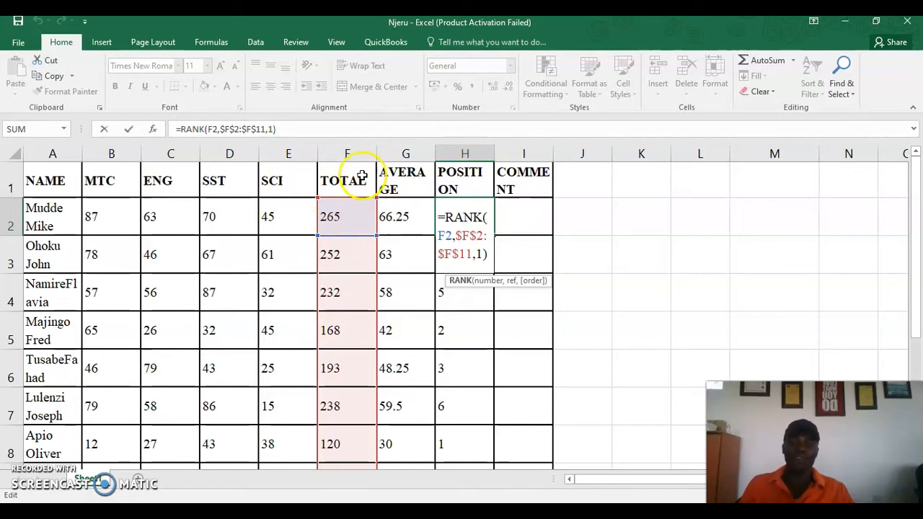
left_click(530, 222)
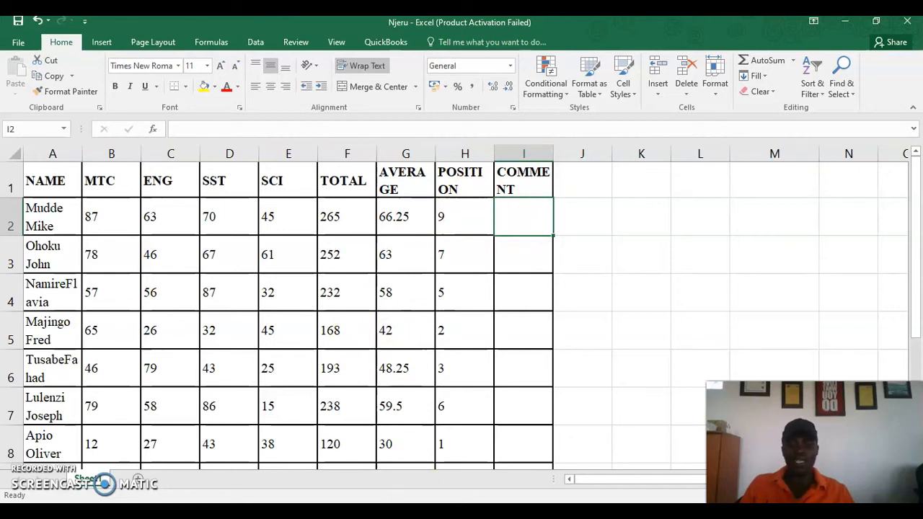
key("alt+Tab")
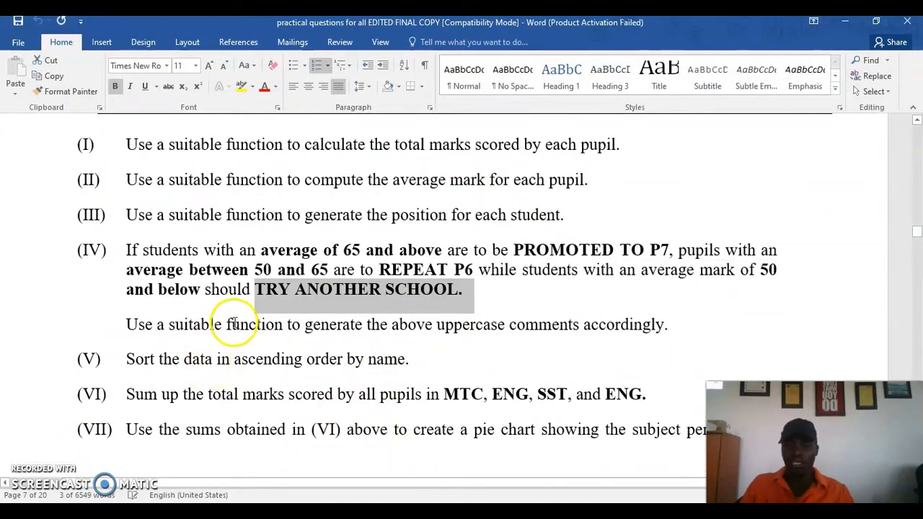
Clear the highlight in Word to read question IV's PROMOTED TO P7 / REPEAT P6 comment rules
left_click(234, 324)
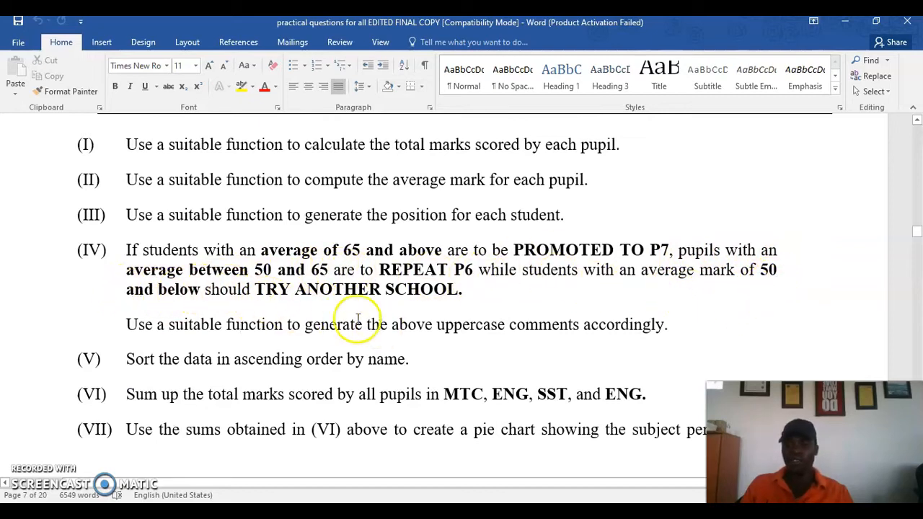
Bring the Njeru workbook back to the front and select cell I2 under COMMENT
left_click(845, 24)
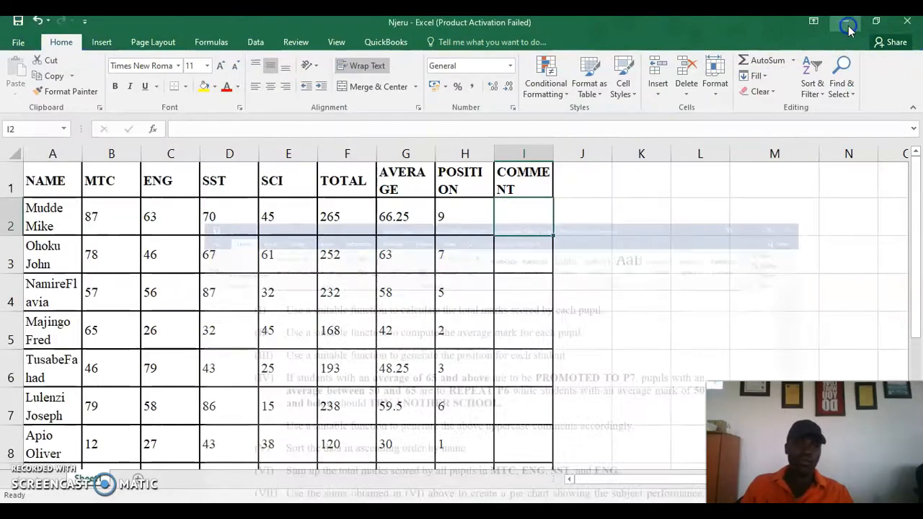
left_click(524, 219)
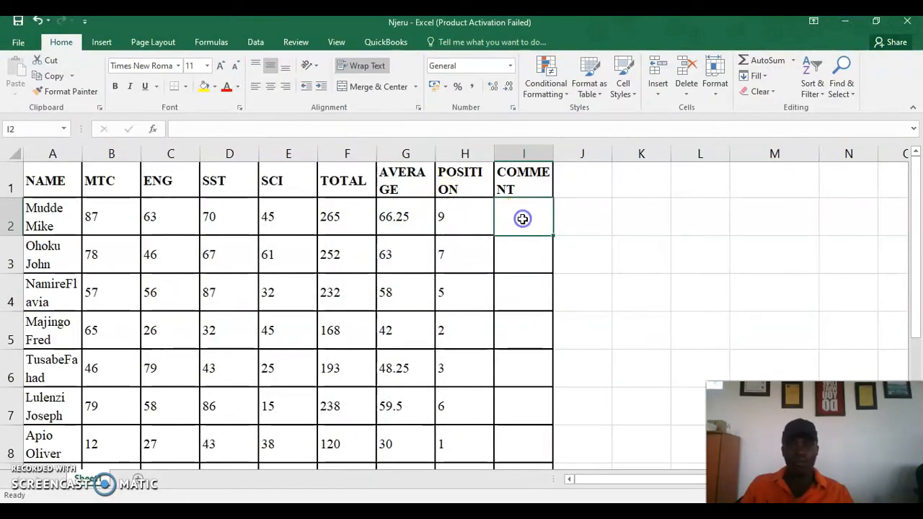
scroll(691, 255, "down", 1)
left_click(692, 256)
scroll(692, 252, "up", 1)
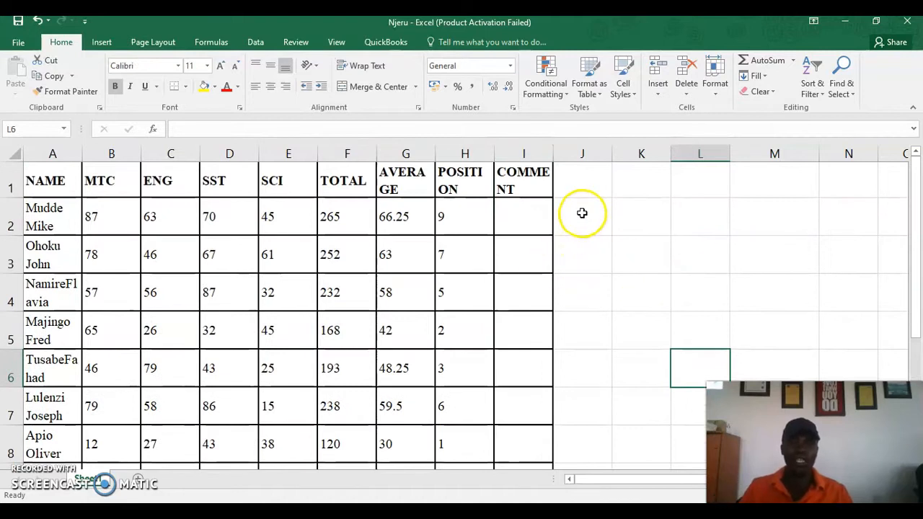
left_click(519, 225)
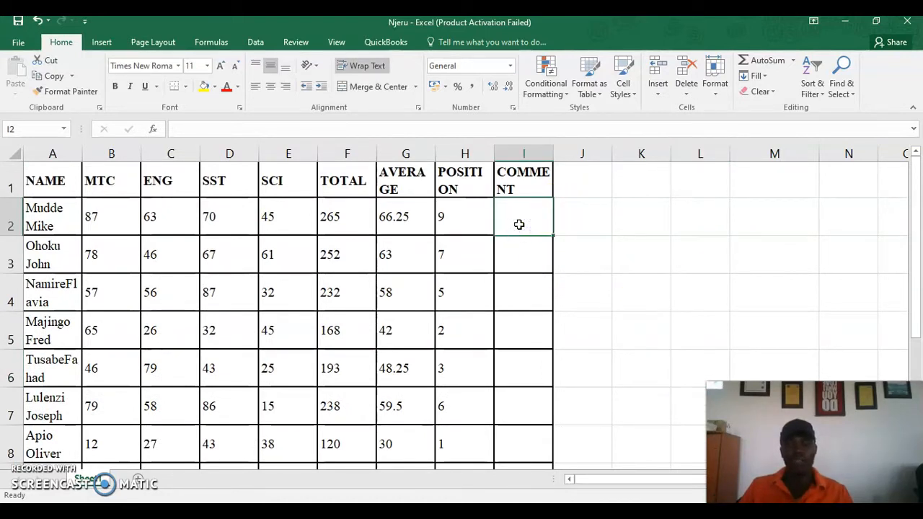
In I2, enter =IF(G2>=65,"PROMOTED TO P7", and begin the nested IF(G2>
type("=")
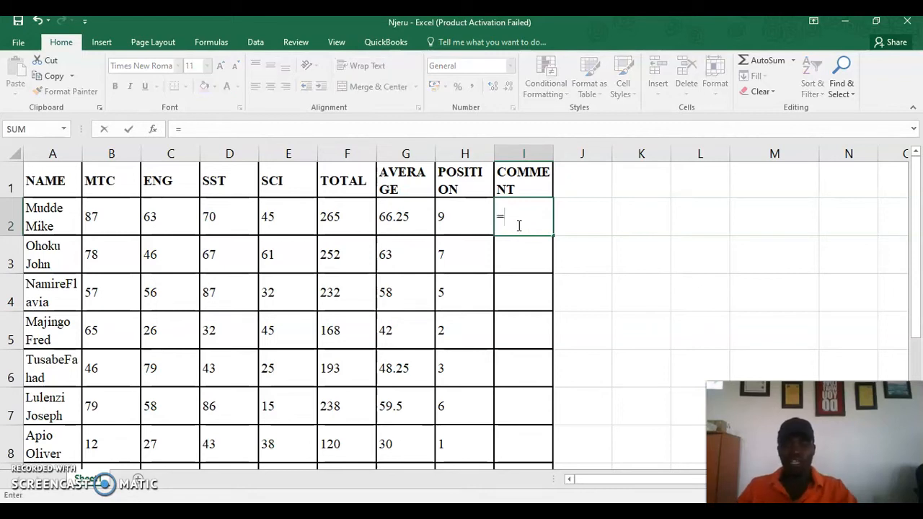
type("if")
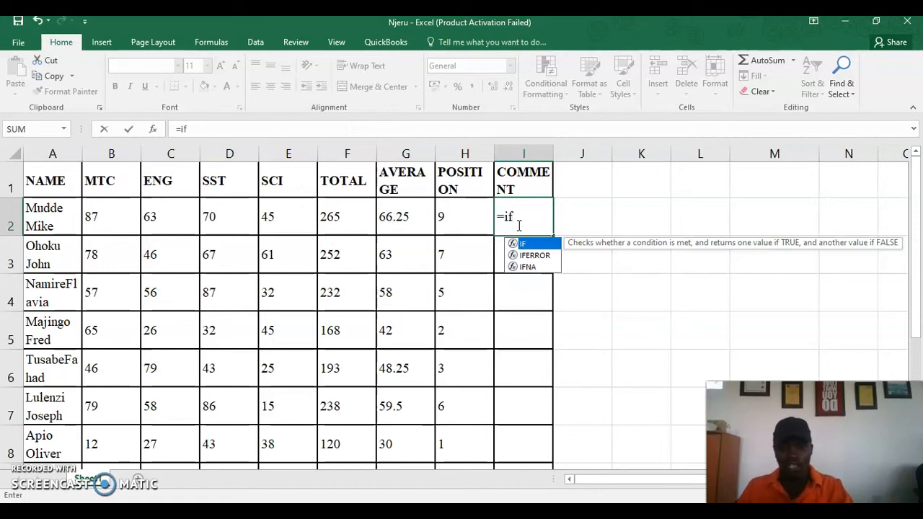
type("(")
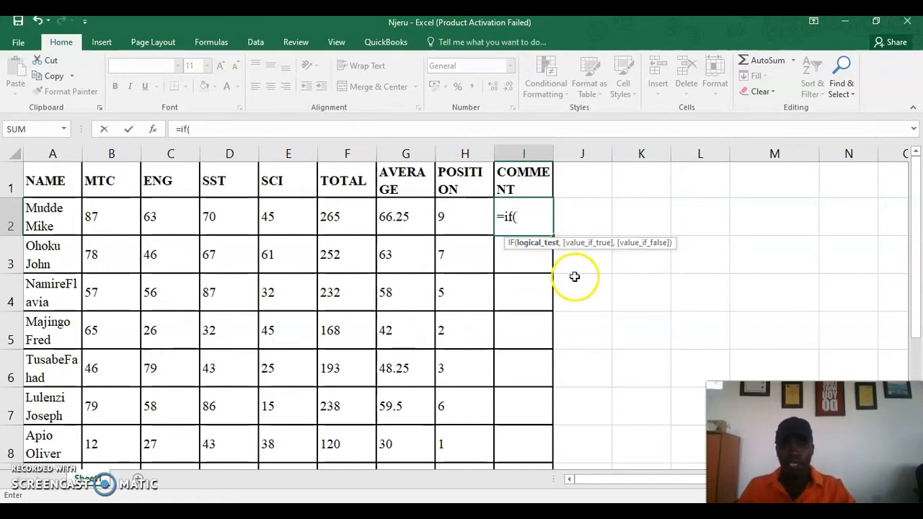
left_click(448, 214)
type(",")
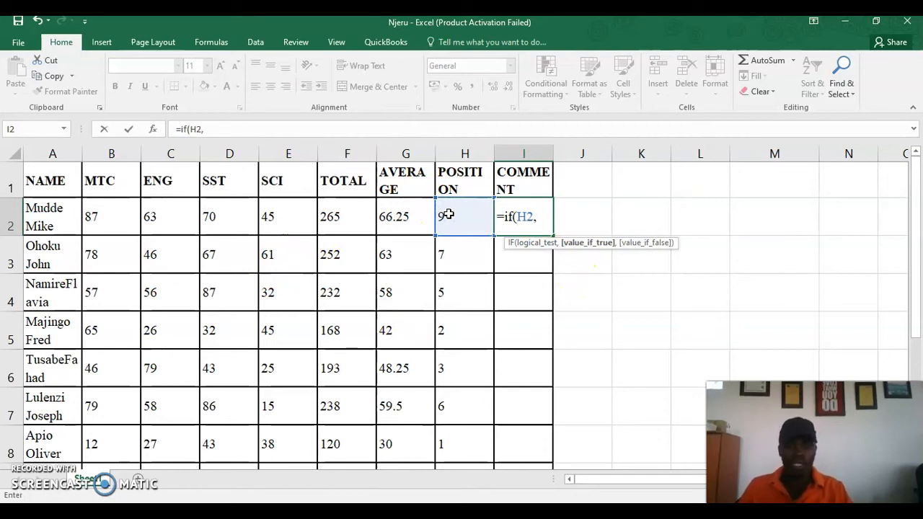
key("BackSpace")
key("BackSpace")
key("BackSpace")
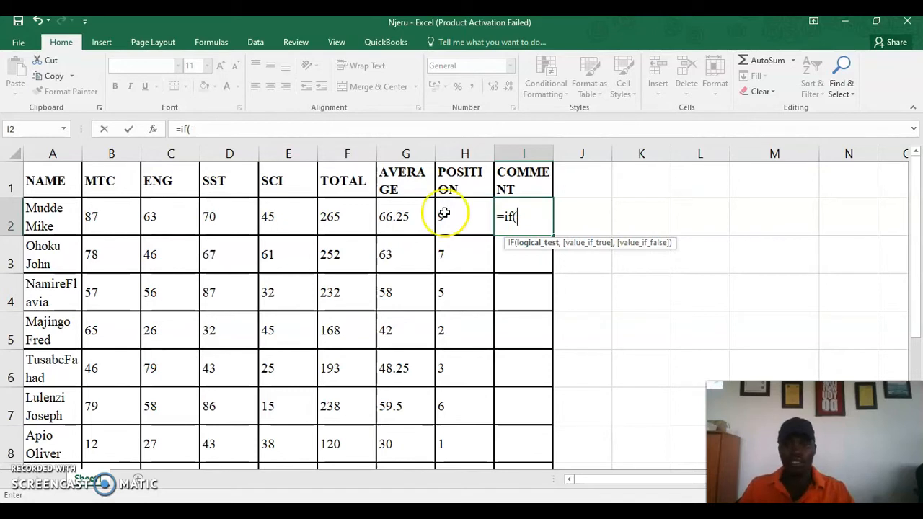
left_click(403, 220)
type(",")
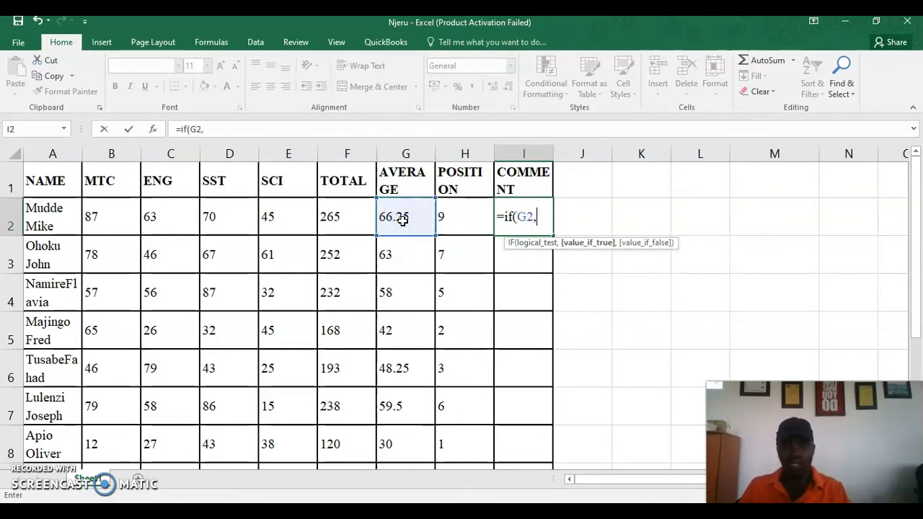
key("BackSpace")
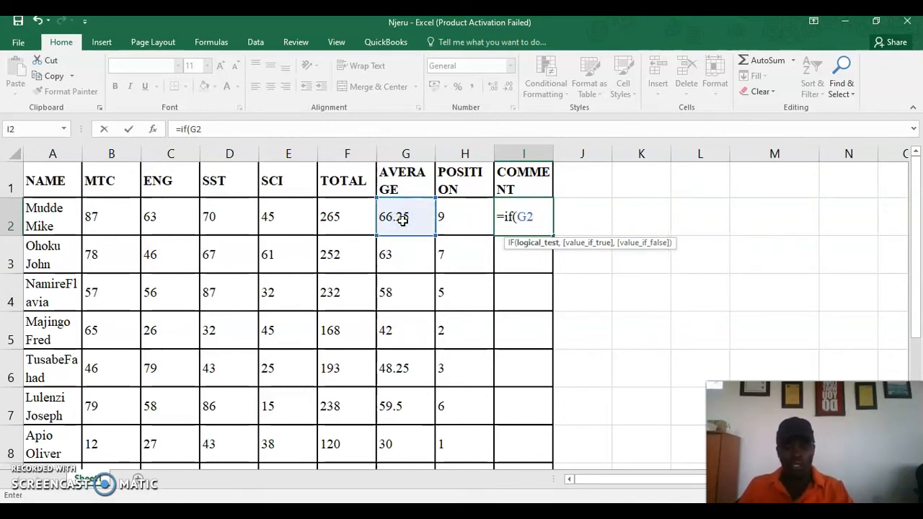
type(">=")
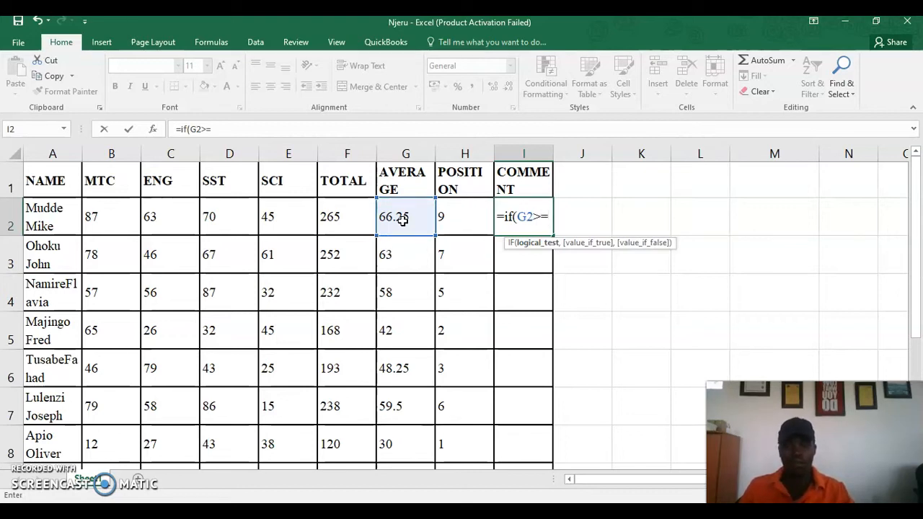
type("65,")
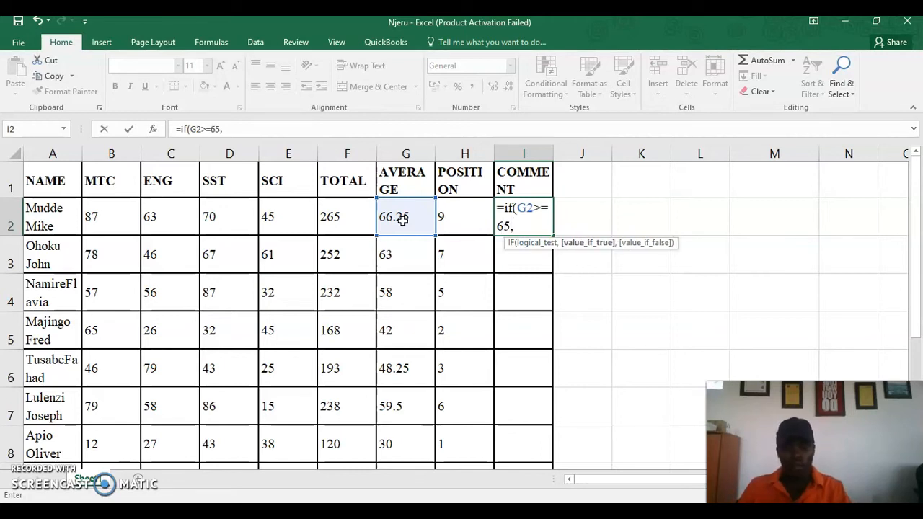
type("\"p")
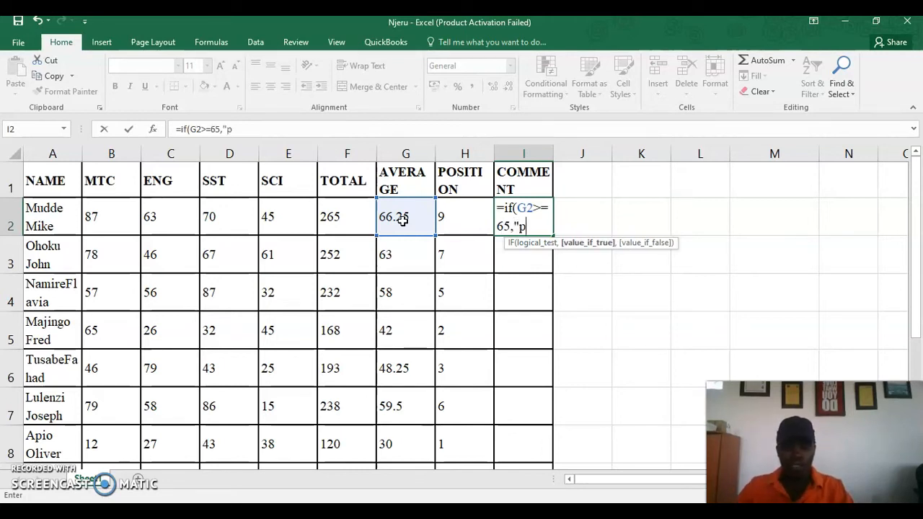
key("BackSpace")
key("BackSpace")
key("BackSpace")
key("BackSpace")
key("BackSpace")
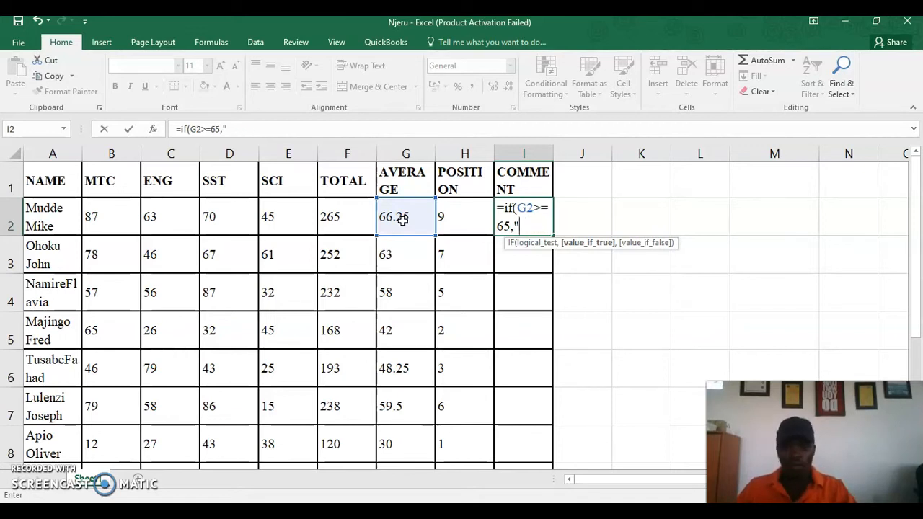
type("PRO")
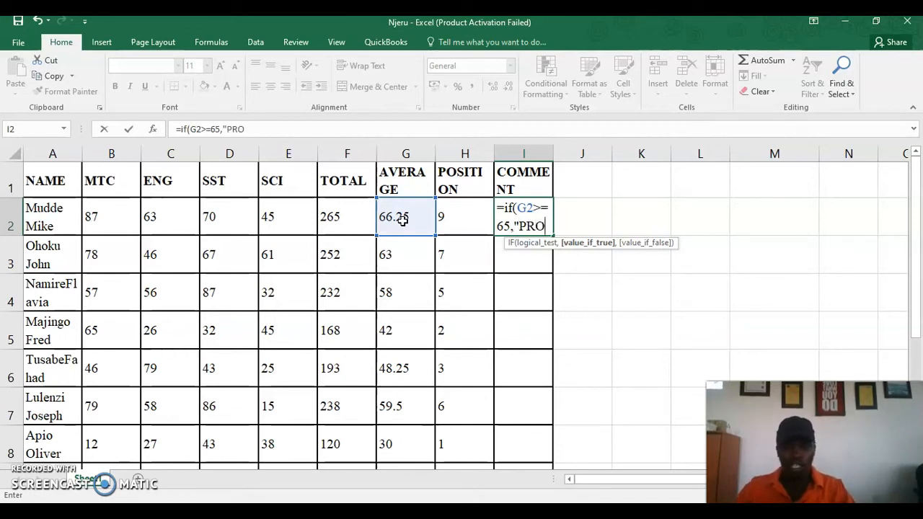
type("MOTED TO P7")
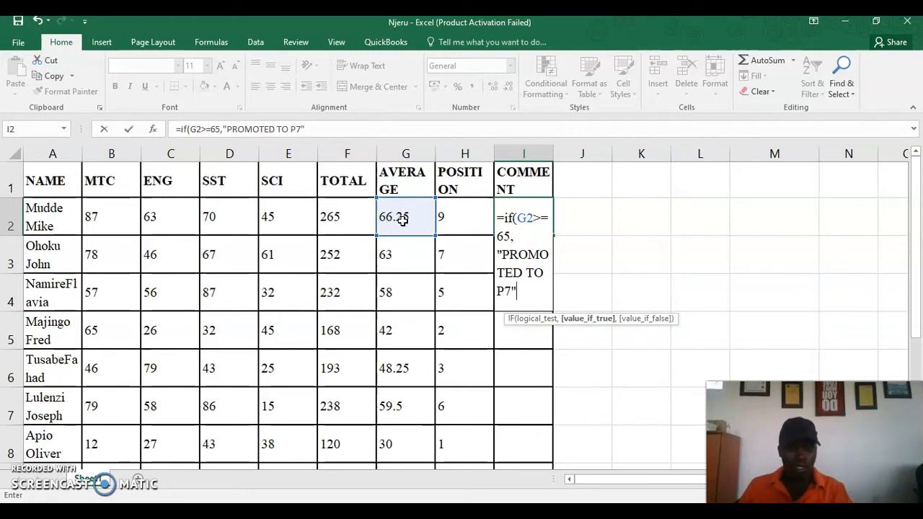
type("\",IF")
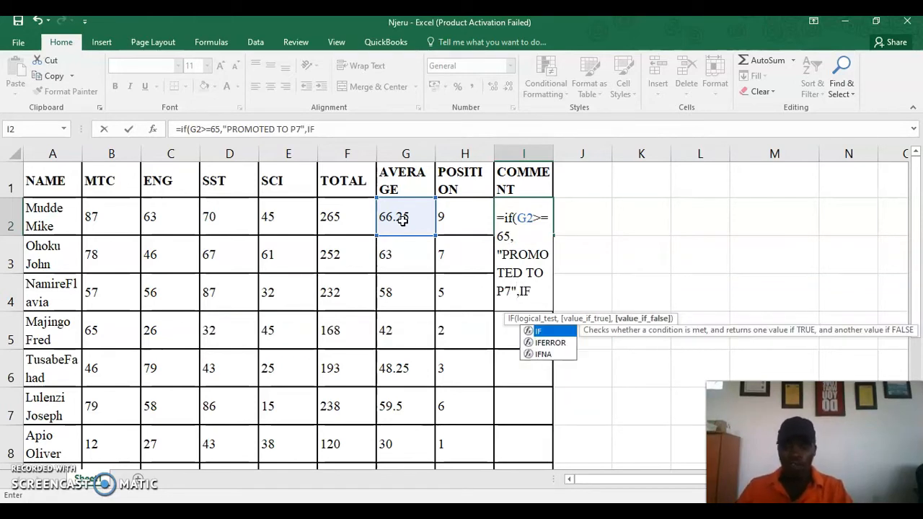
type("(")
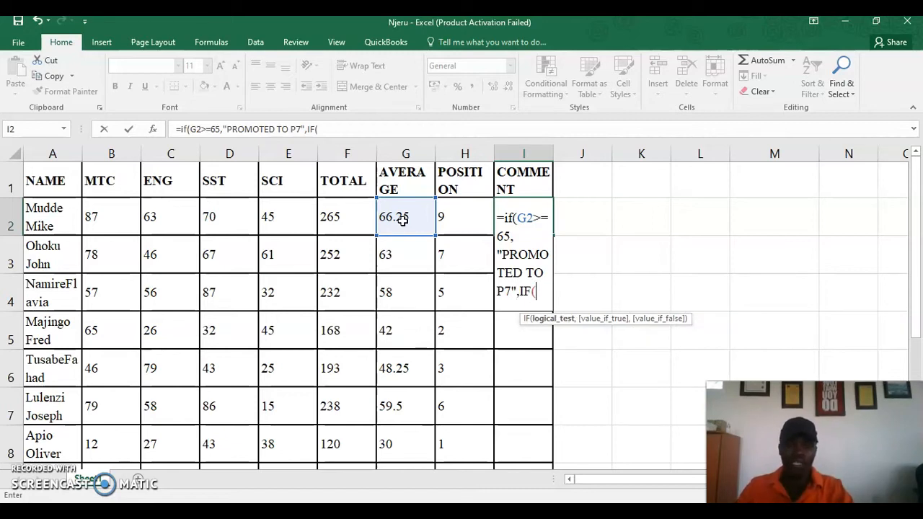
type("G2")
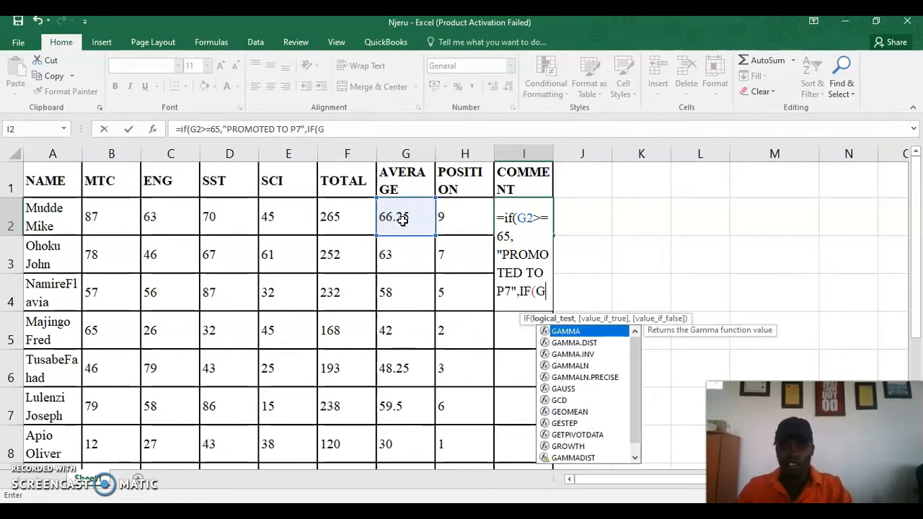
type(">")
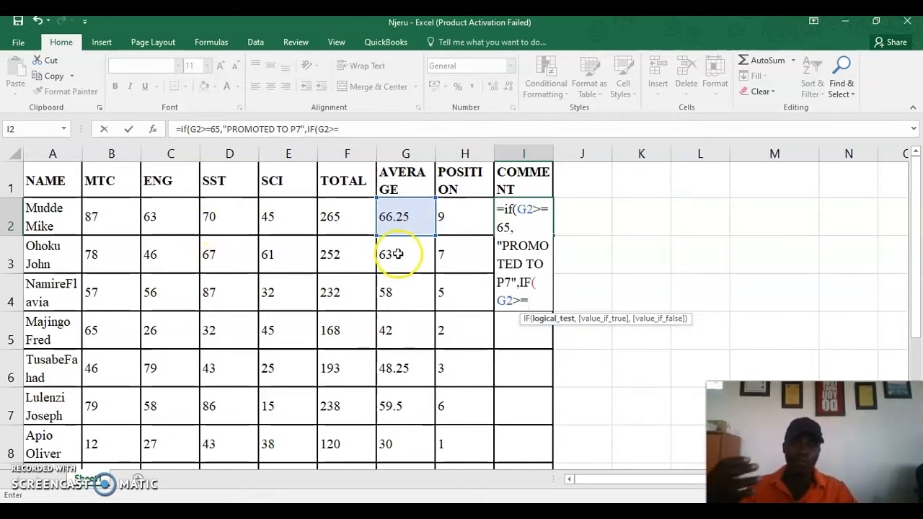
Complete the nested test: G2>=50 gives "REPEAT P.6", otherwise "TRY ANOTHER SCHOOL"
type("=50,")
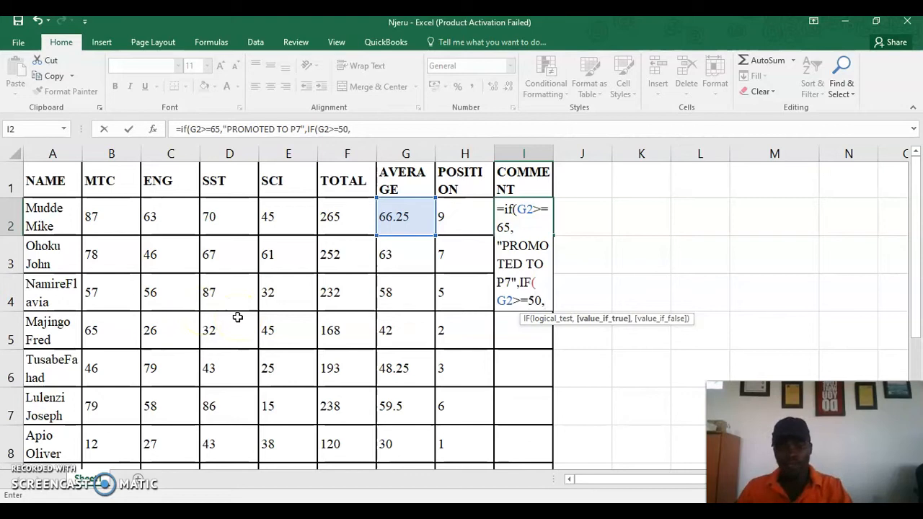
type("\"")
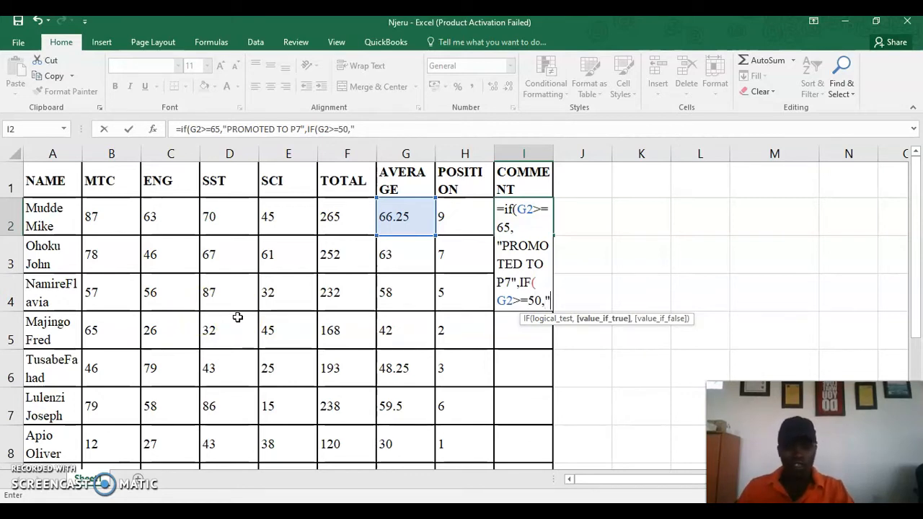
type("REPE")
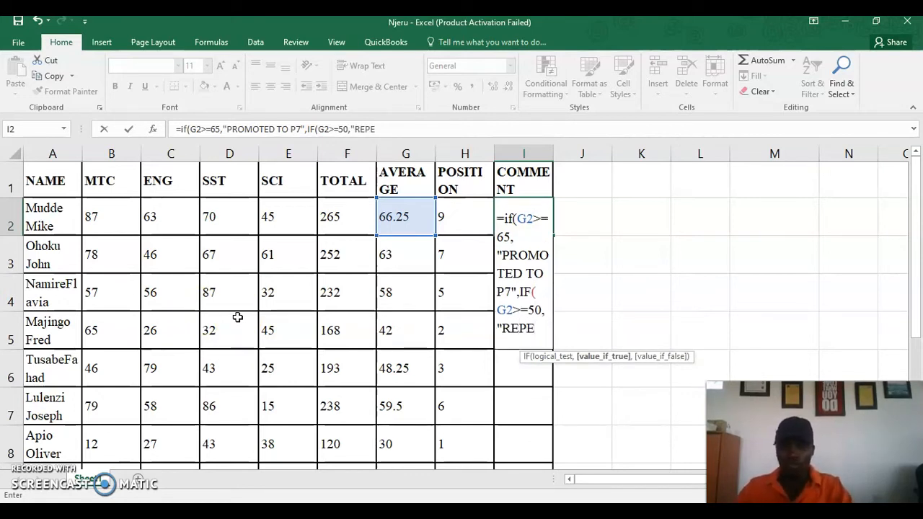
type("AT")
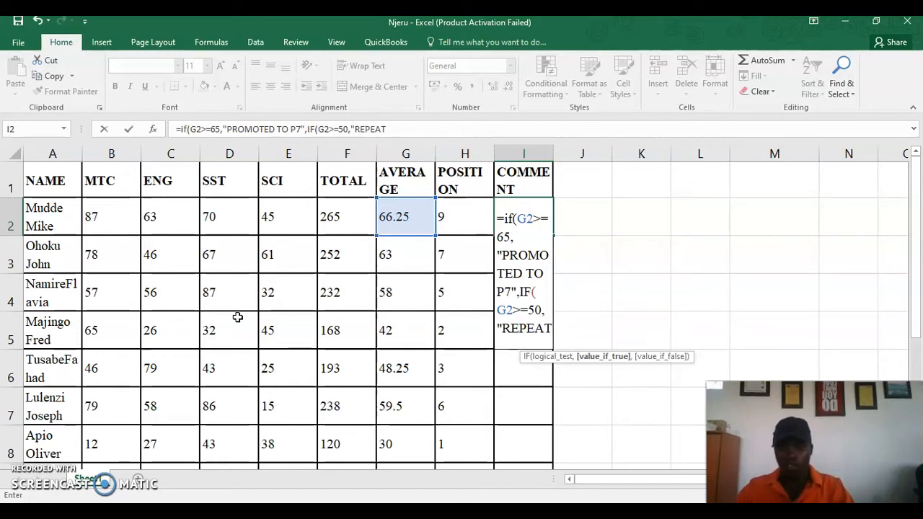
type(" P.6")
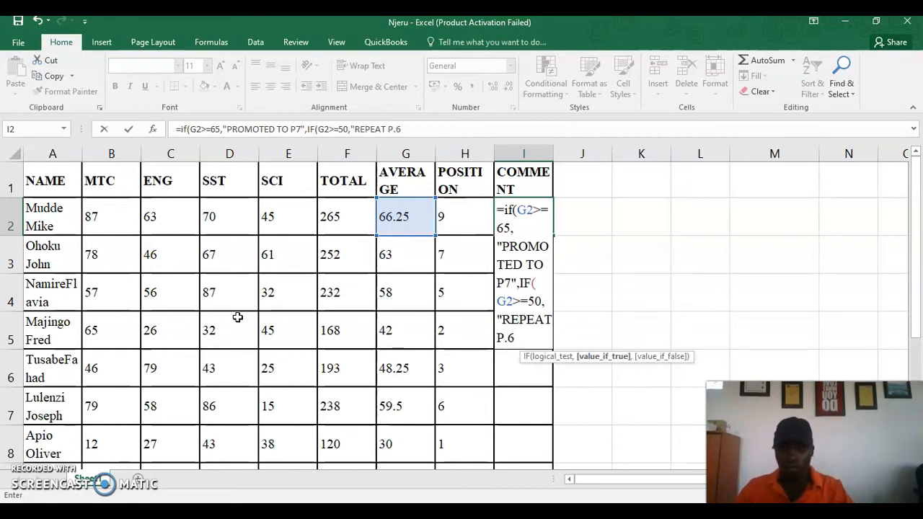
type("\",")
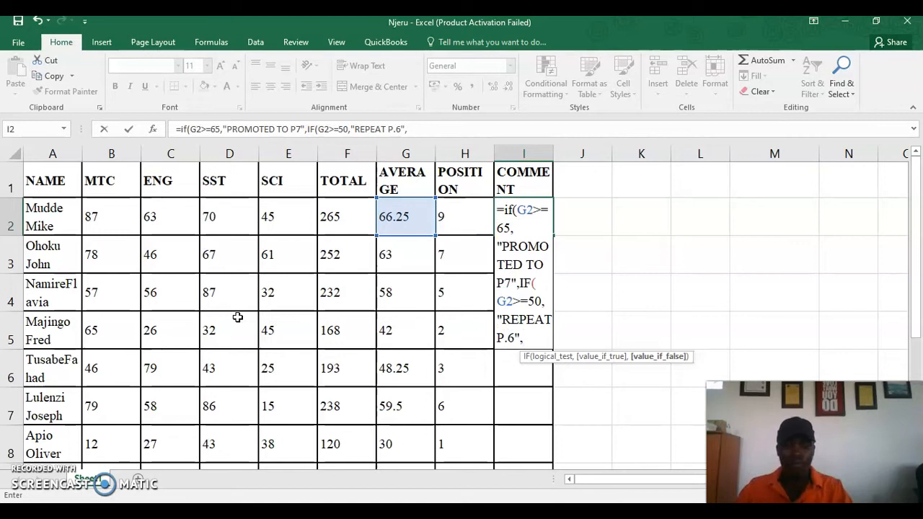
type("IF")
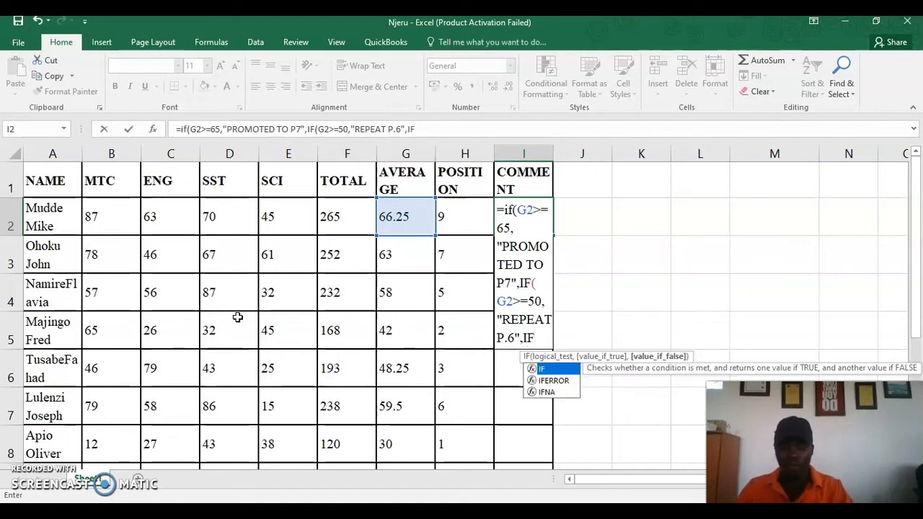
key("BackSpace")
key("BackSpace")
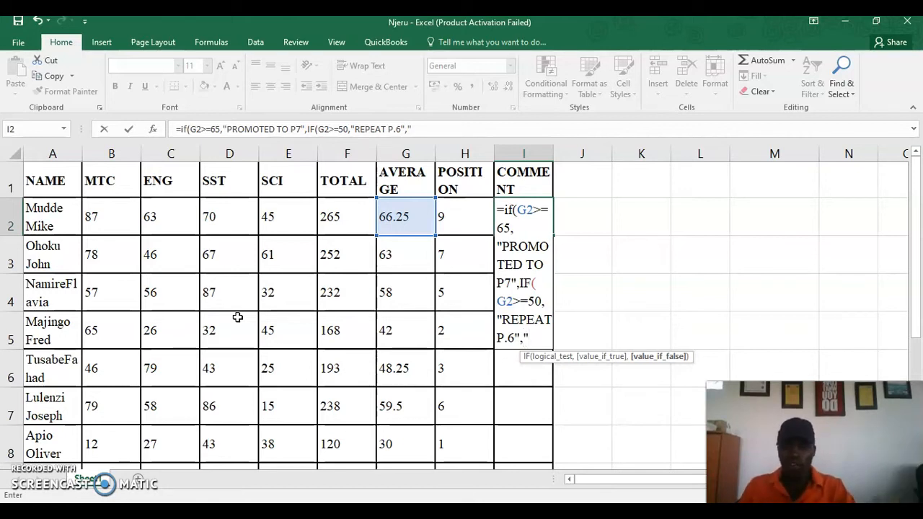
type("TR")
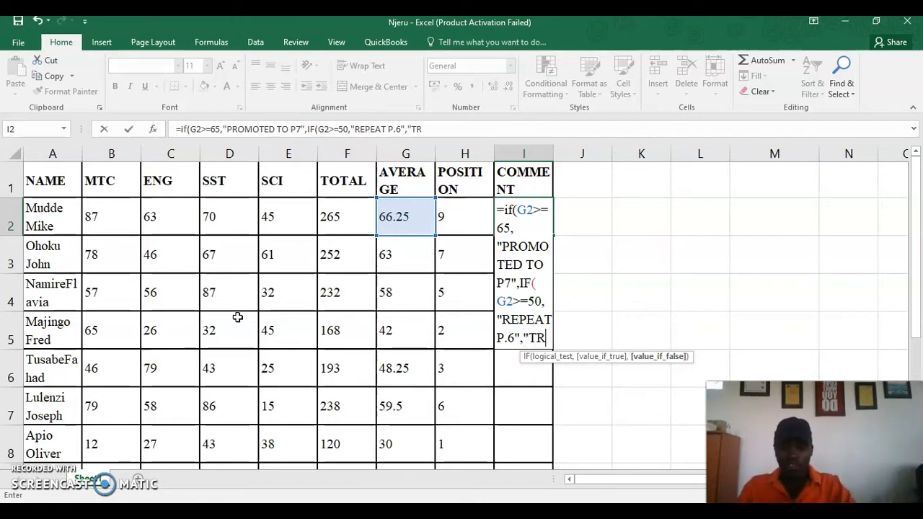
type("Y ANOTHE")
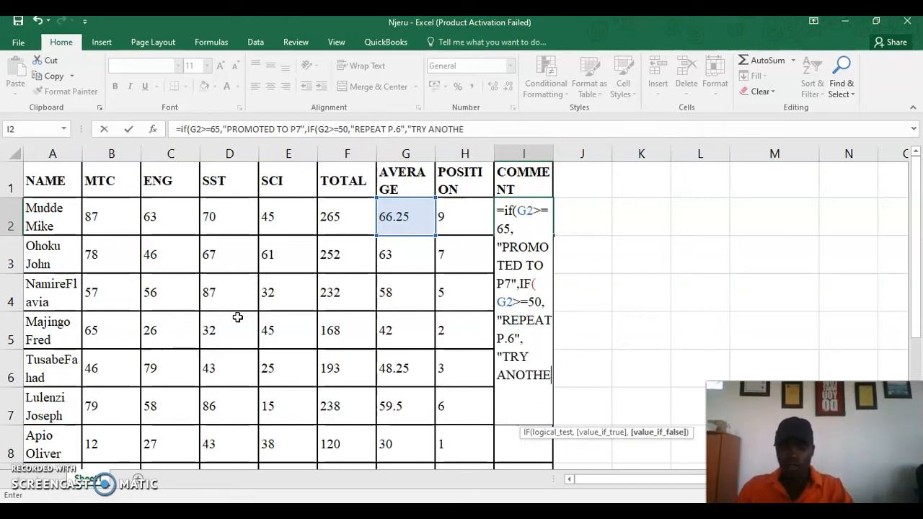
type("R SCHOOL")
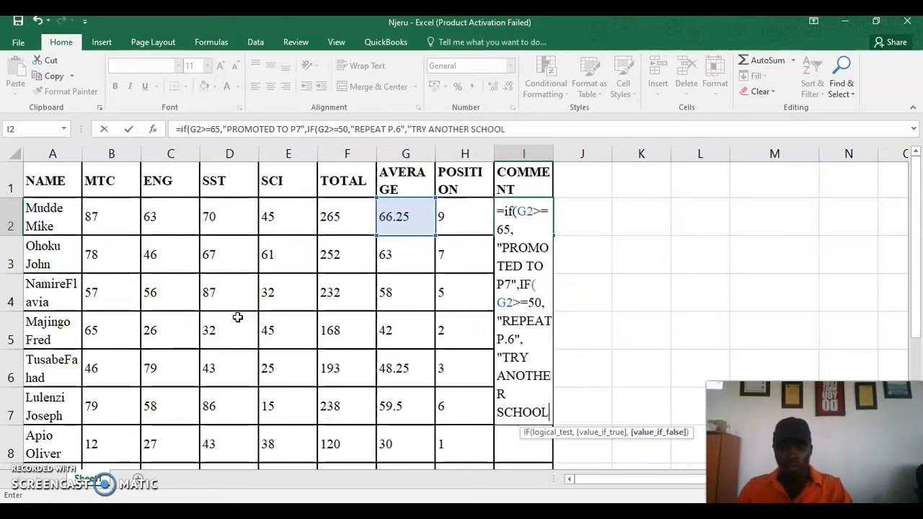
type("\"")
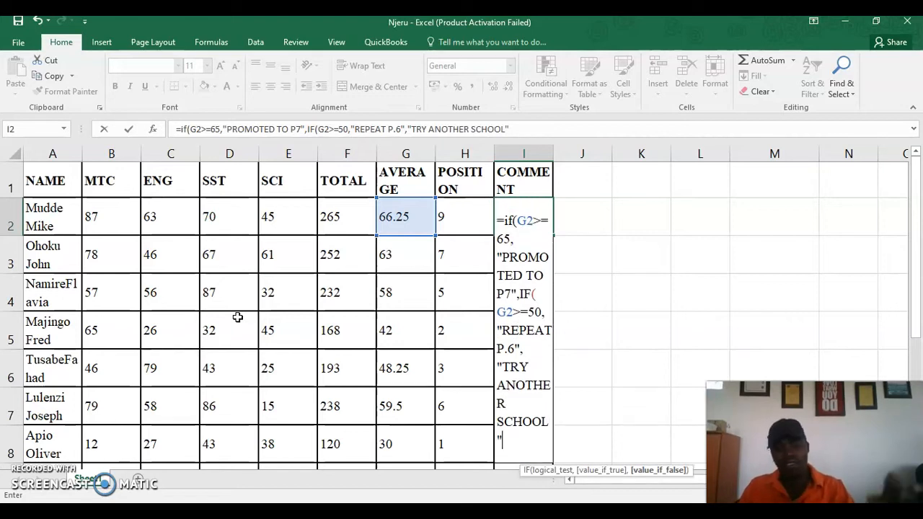
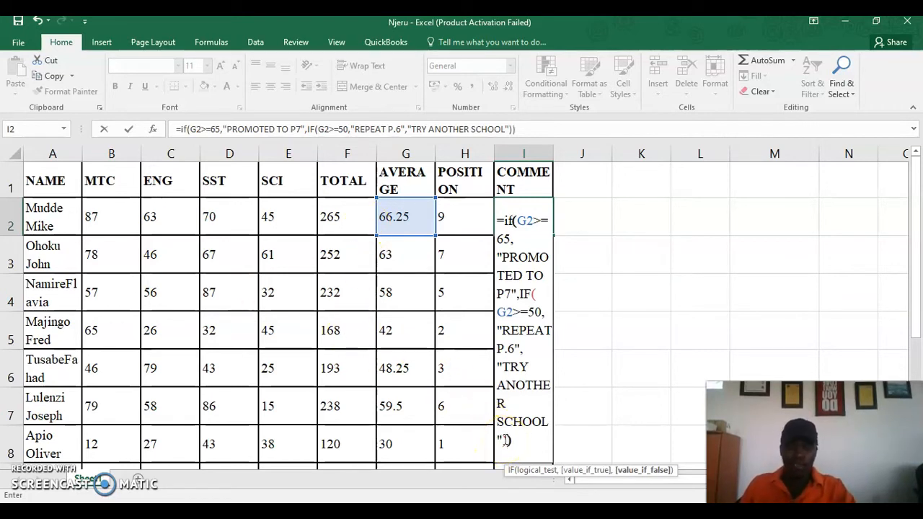
Commit the nested IF comment formula in I2, which shows PROMOTED TO P7, and reselect I2
key("Return")
left_click(520, 245)
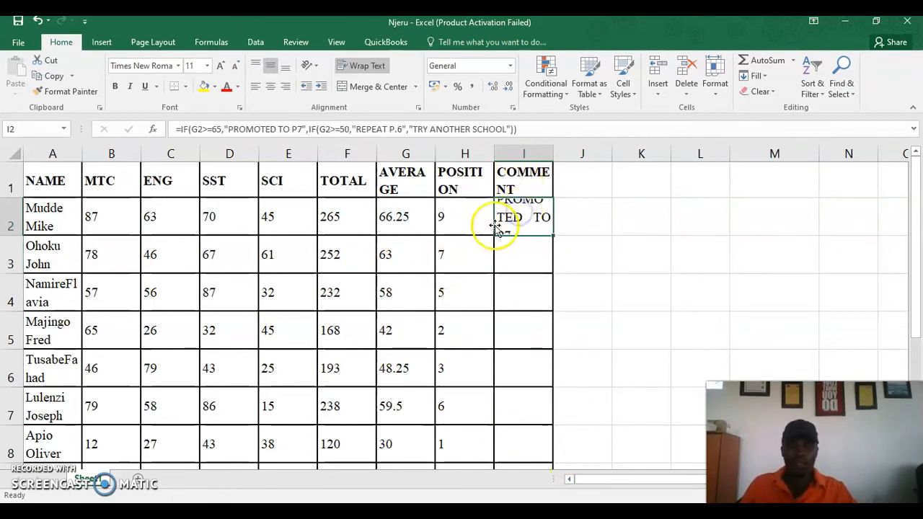
Copy the comment formula from I2 down to I11, heighten row 6, and review rows 6–7
left_click_drag(552, 237, 536, 478)
left_click_drag(539, 416, 542, 400)
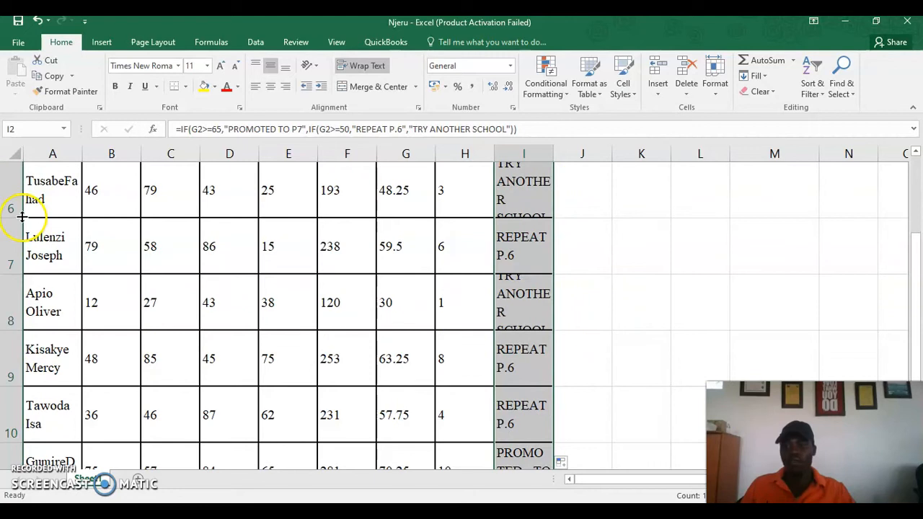
left_click_drag(16, 218, 17, 233)
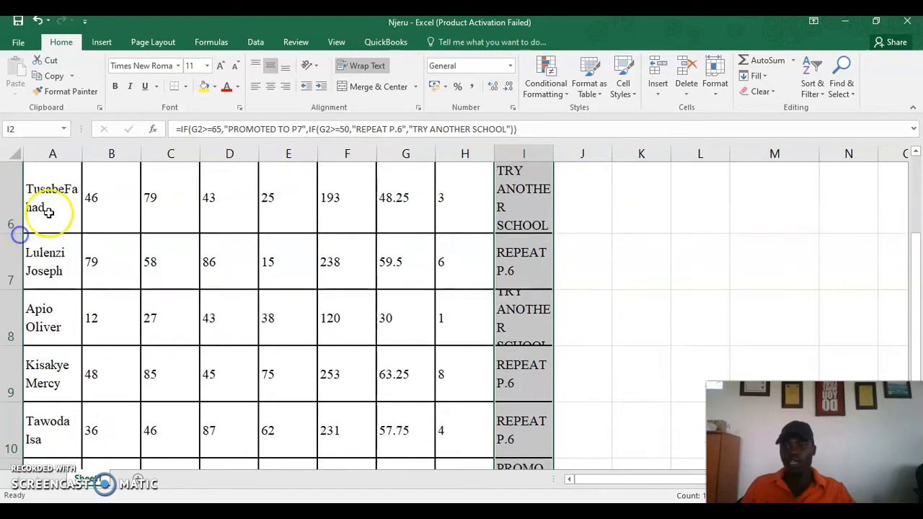
left_click(381, 196)
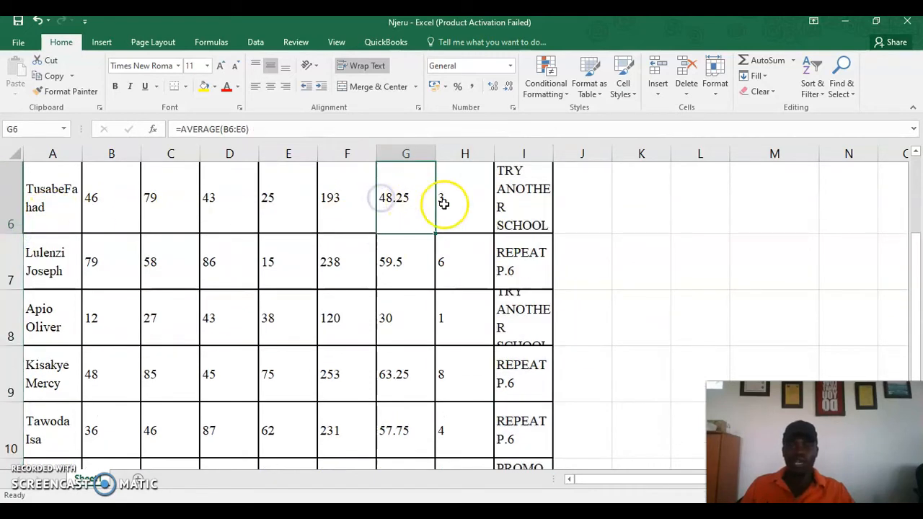
left_click(512, 211)
left_click(395, 263)
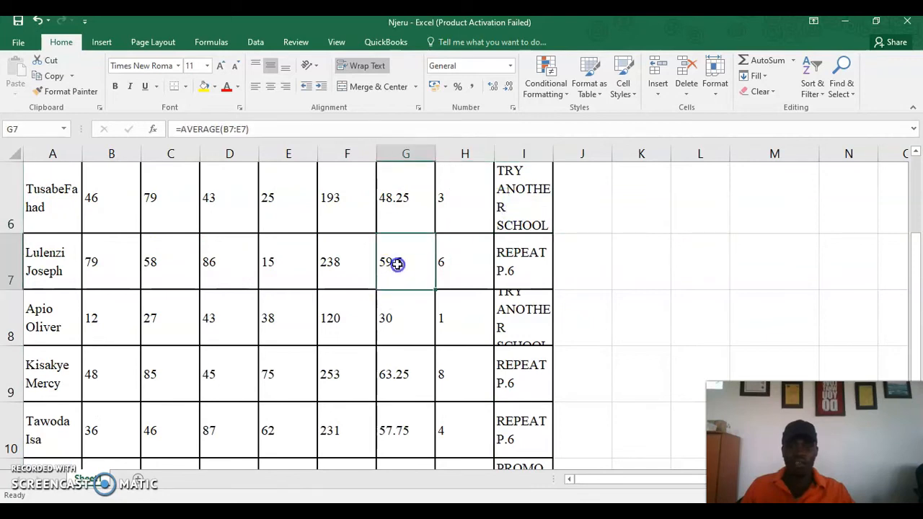
left_click(514, 260)
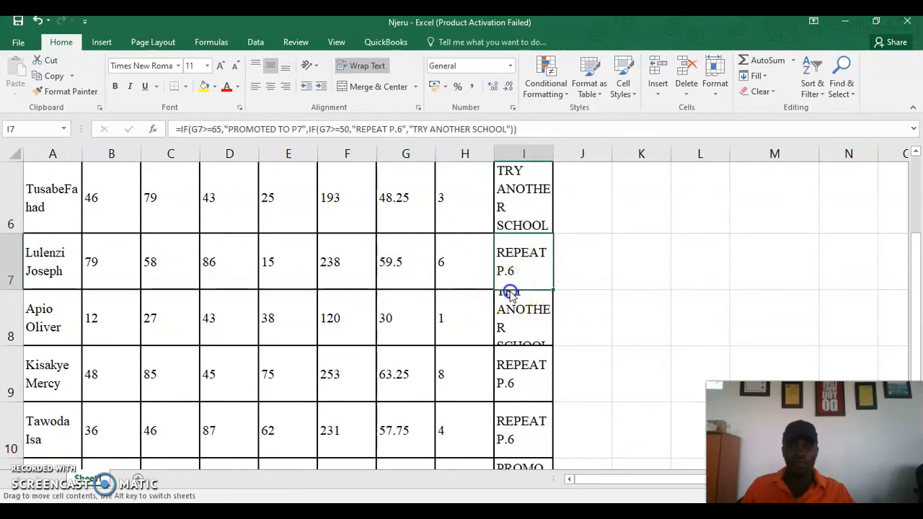
Make the lower student rows through row 11 taller so wrapped comments show fully
left_click(512, 298)
left_click_drag(512, 297, 514, 282)
left_click(494, 300)
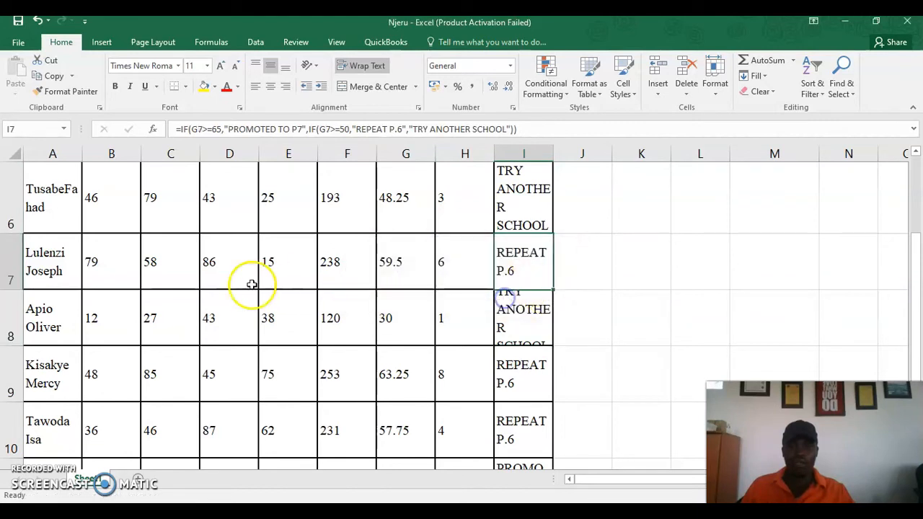
left_click_drag(20, 291, 22, 306)
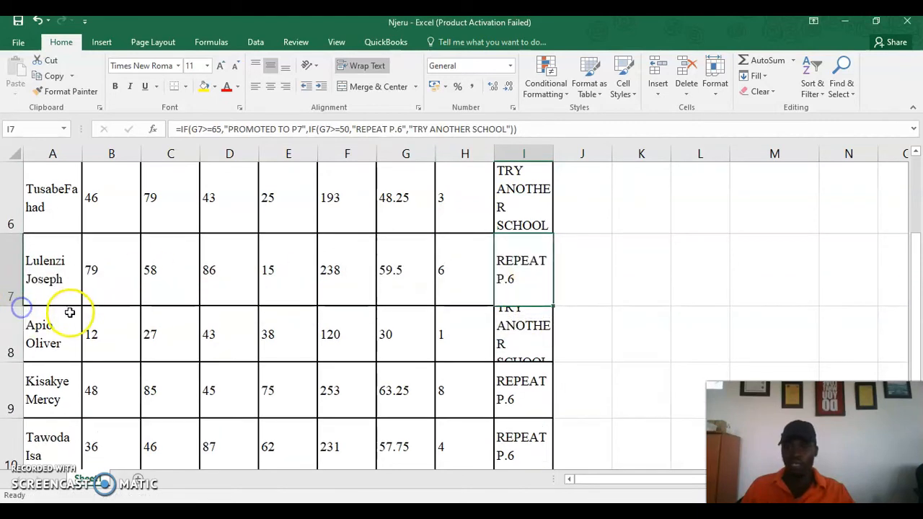
scroll(15, 317, "down", 1)
left_click_drag(13, 220, 15, 235)
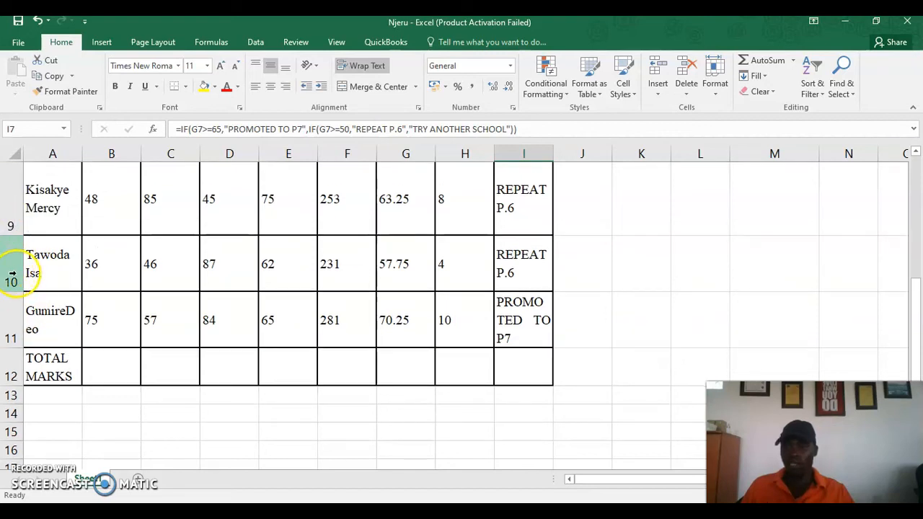
left_click_drag(16, 291, 19, 308)
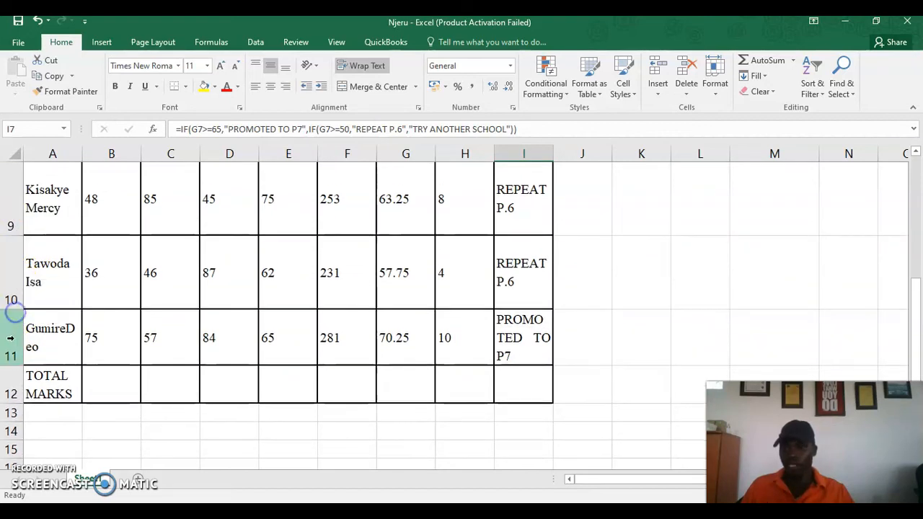
left_click_drag(18, 366, 14, 381)
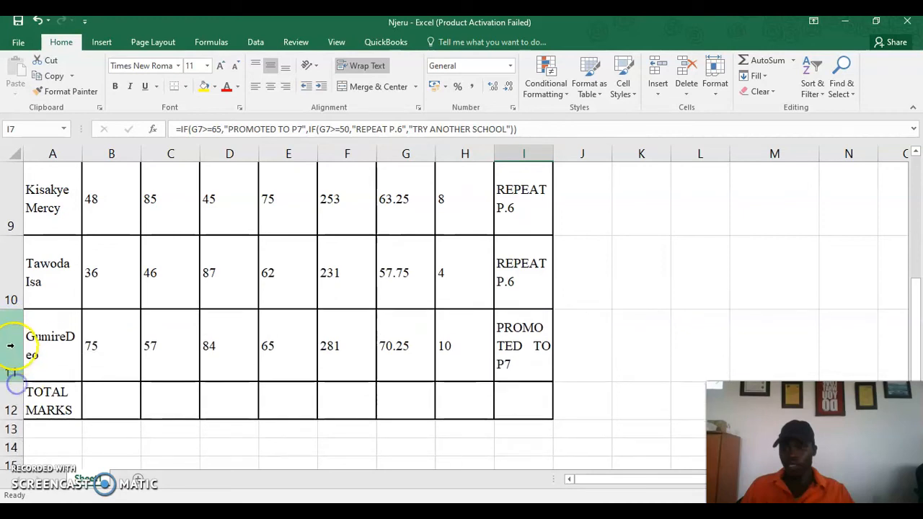
Check I11's comment formula, then make row 2 taller so PROMOTED TO P7 fits
scroll(27, 288, "up", 2)
scroll(27, 288, "down", 2)
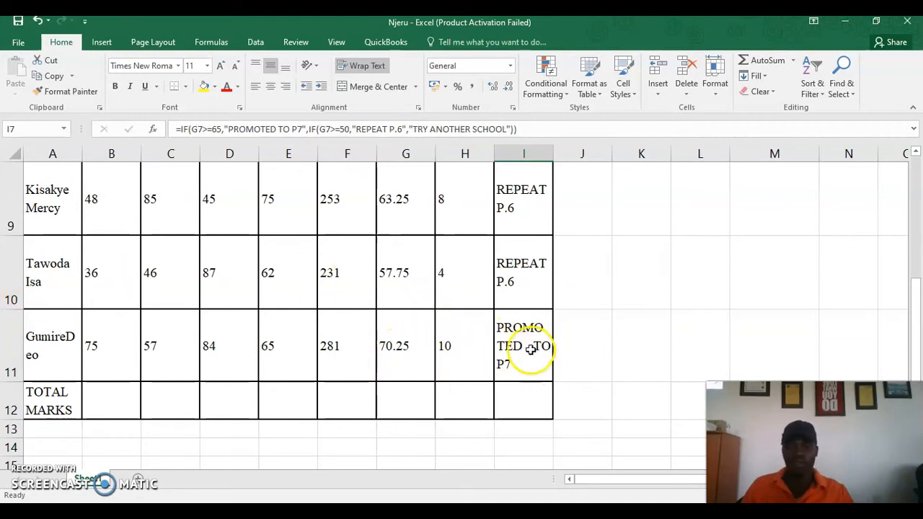
double_click(532, 348)
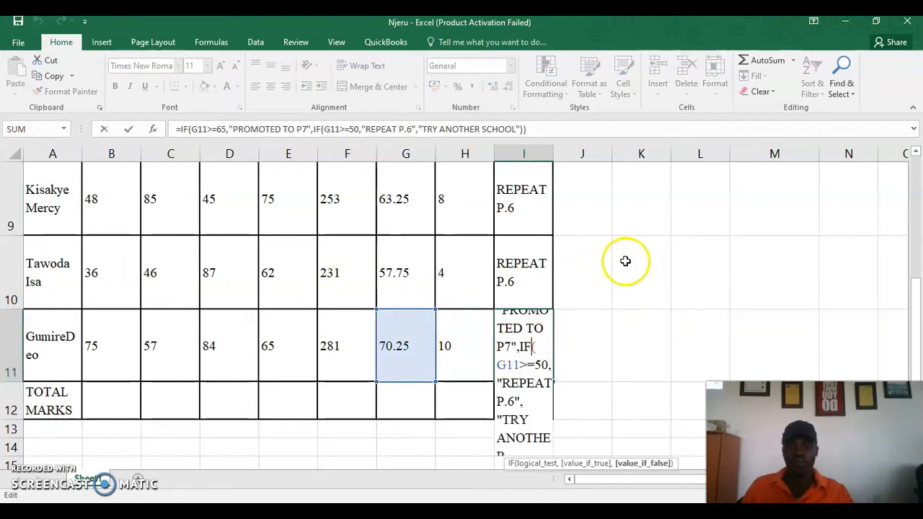
left_click(643, 254)
scroll(462, 232, "up", 3)
left_click(526, 221)
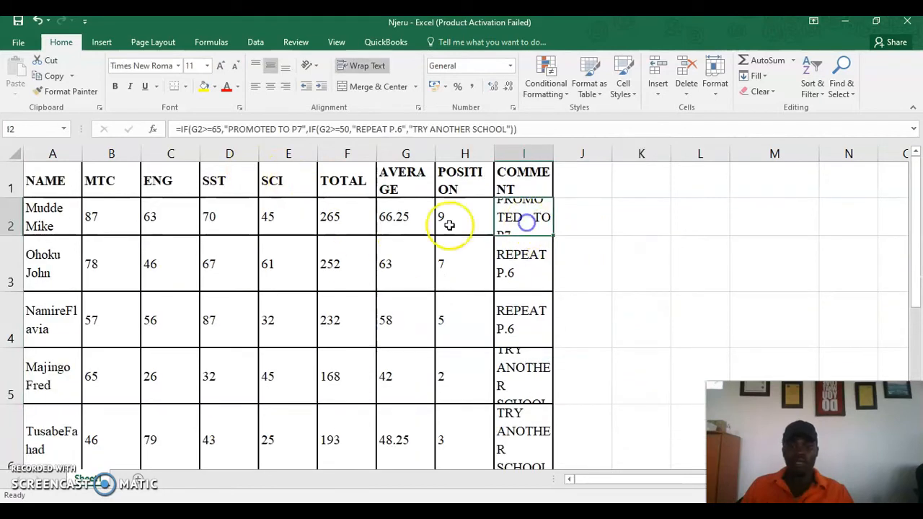
left_click_drag(14, 235, 15, 251)
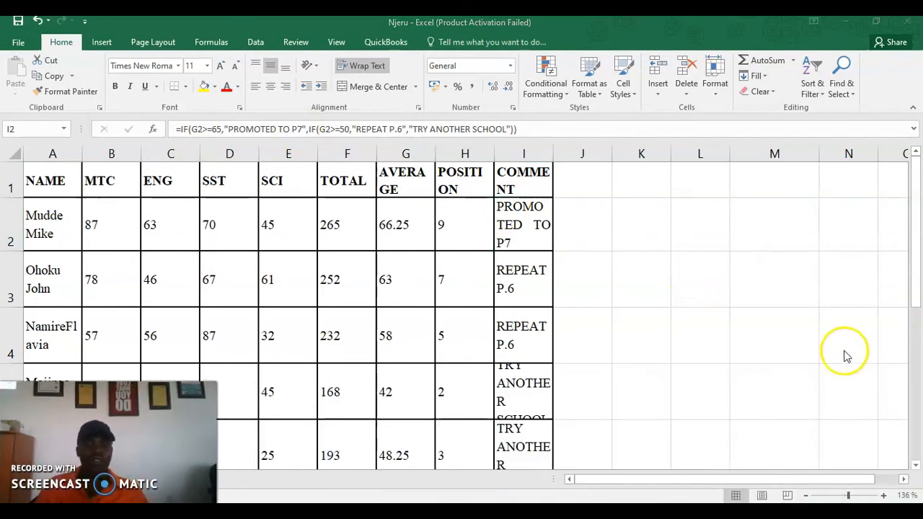
Start a criteria table in L4 with CRITERIA and RESULT headings
left_click(753, 334)
left_click(727, 334)
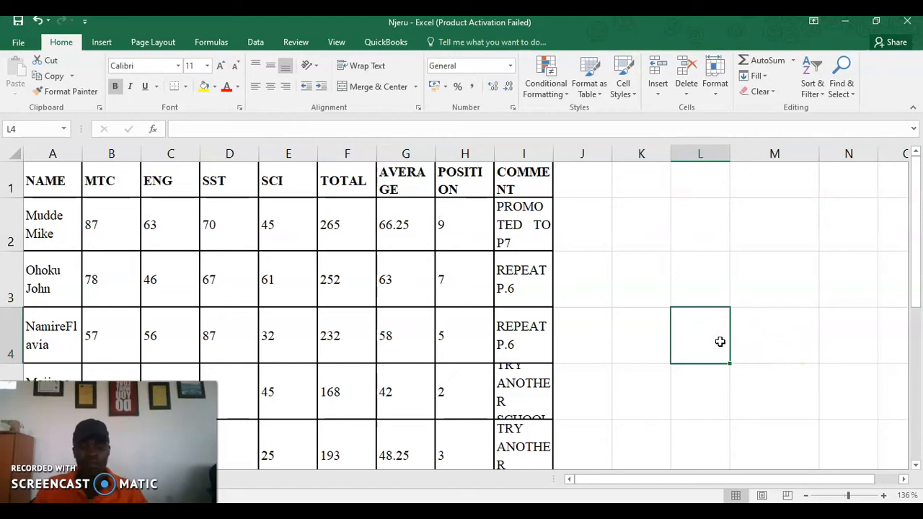
type("CRITERIA")
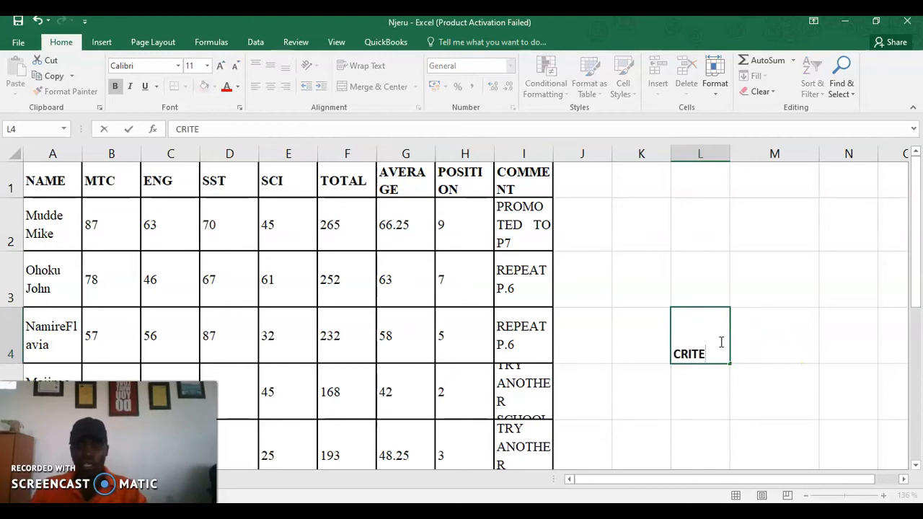
left_click(786, 354)
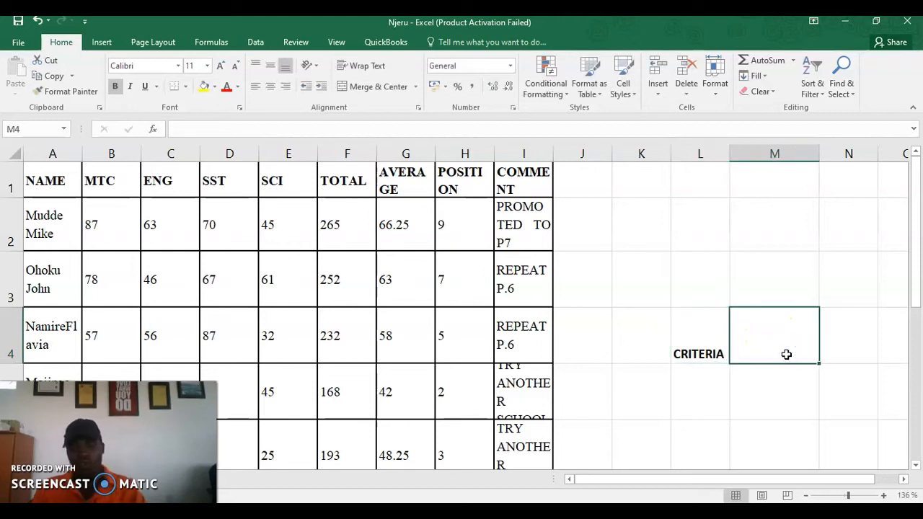
type("RESULT")
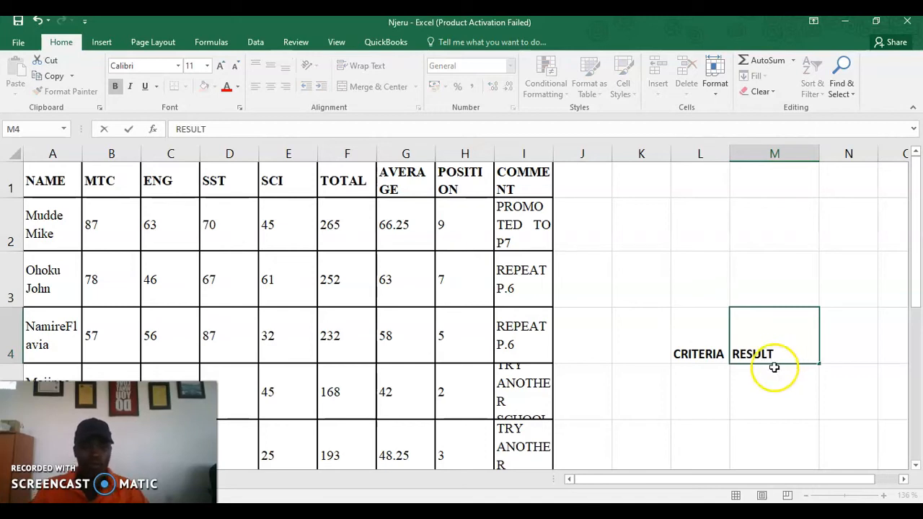
left_click(707, 390)
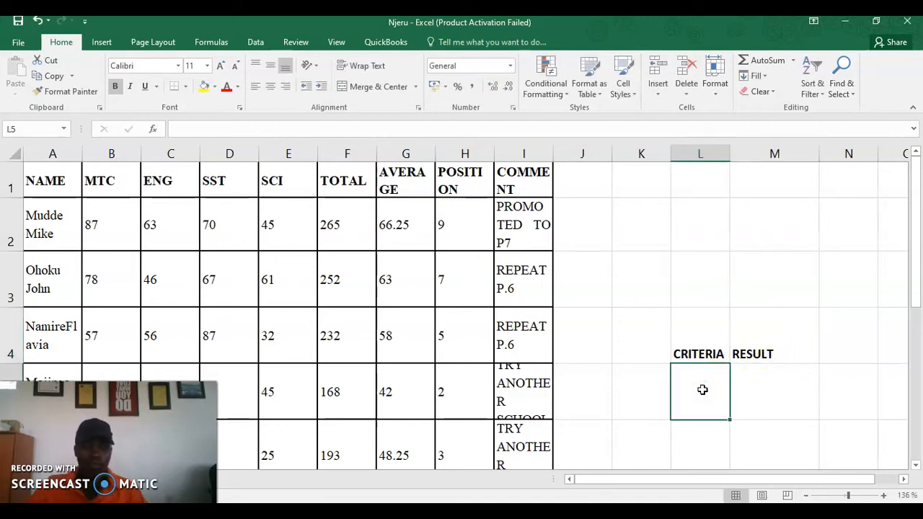
Add criteria rows 0 with TRY ANOTHER SCHOOL and 50 with REPAT
type("0")
left_click(758, 399)
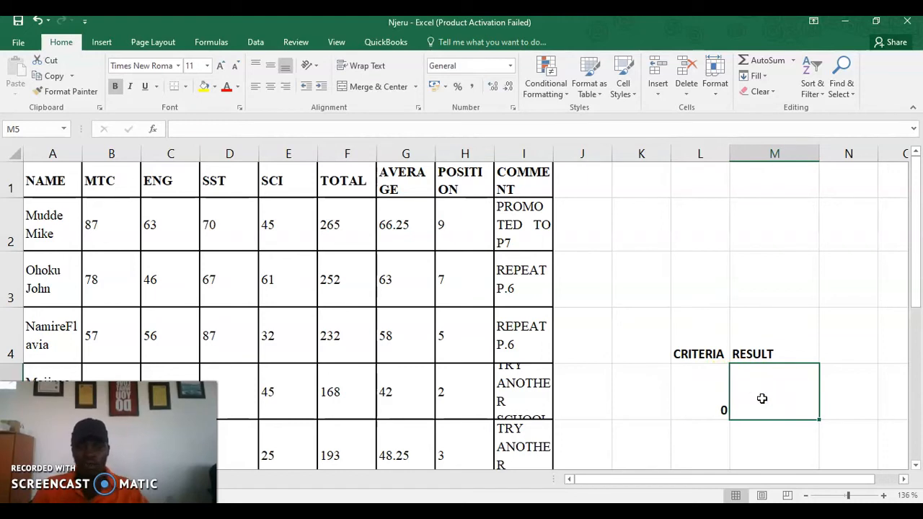
type("TRY ANOTHER")
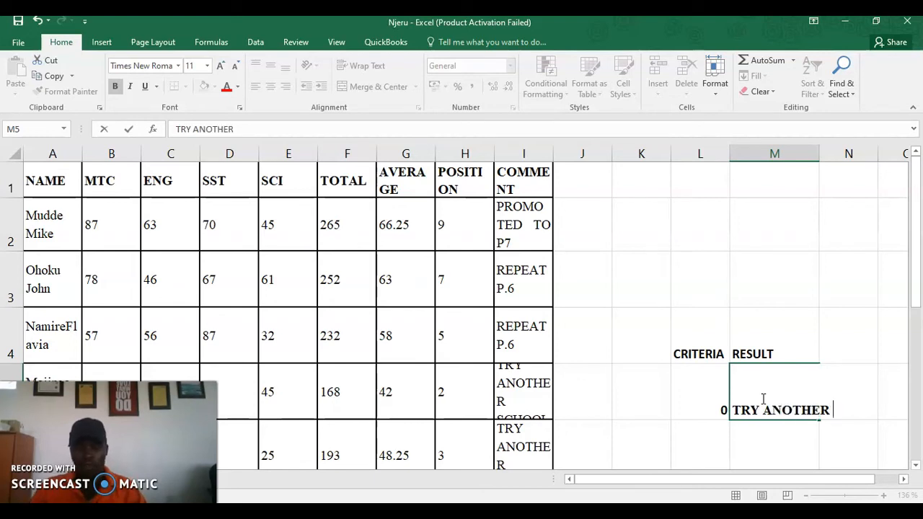
type("SCHOOL")
left_click(718, 442)
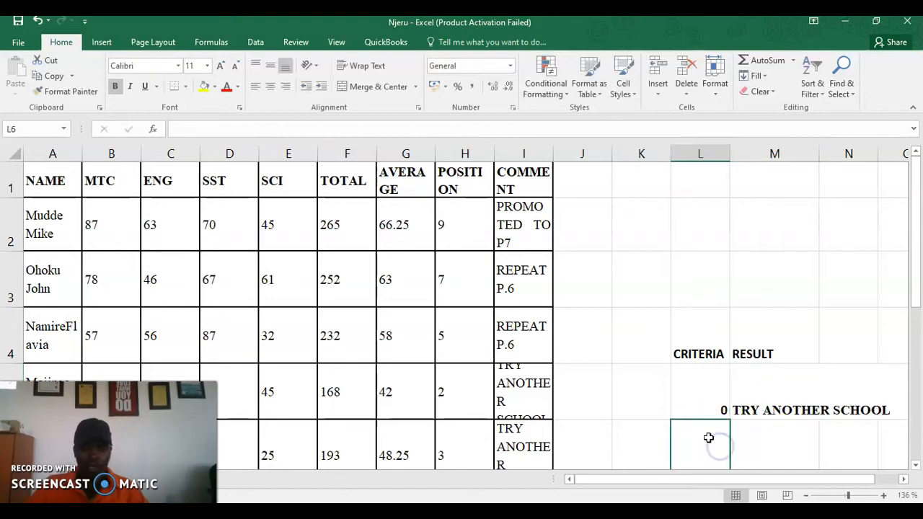
type("50")
left_click(769, 429)
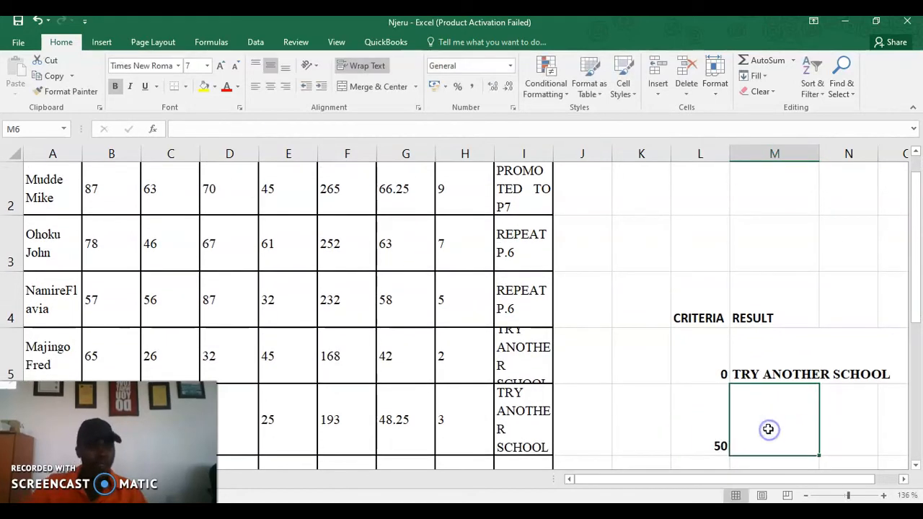
type("REPAT")
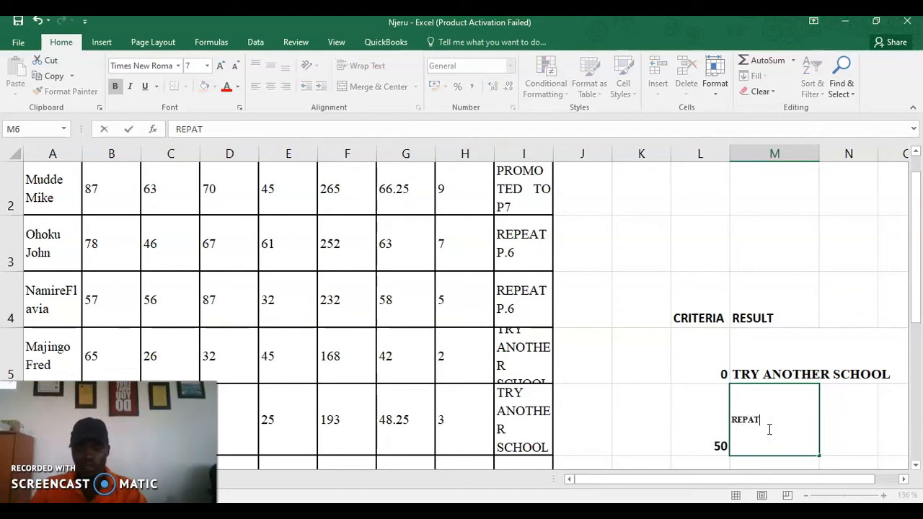
left_click(777, 429)
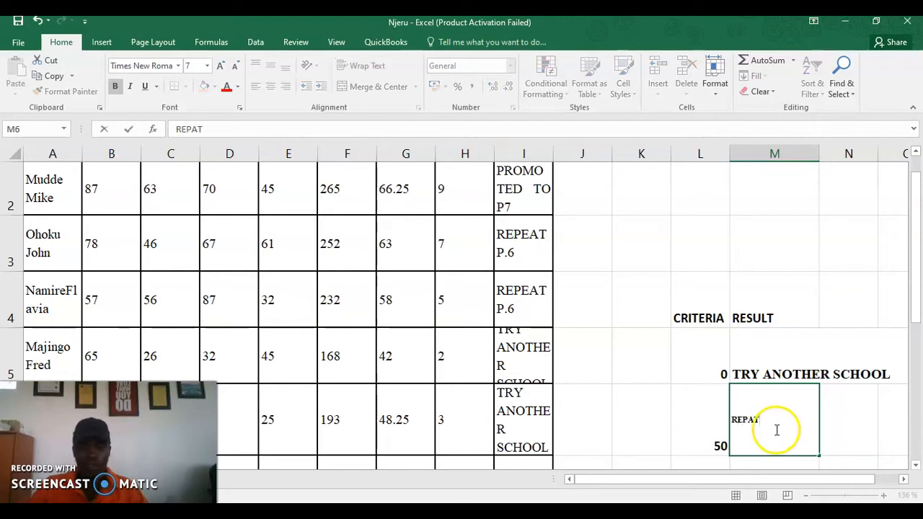
left_click(703, 432)
Add 65 with PROMOTED TO P7 in row 7 and make that result bold
left_click(753, 423)
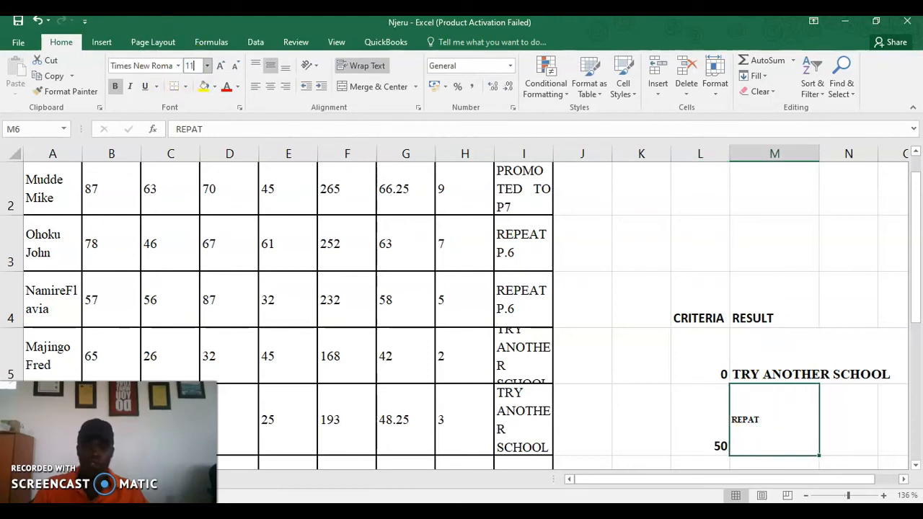
scroll(573, 230, "down", 2)
scroll(755, 346, "up", 2)
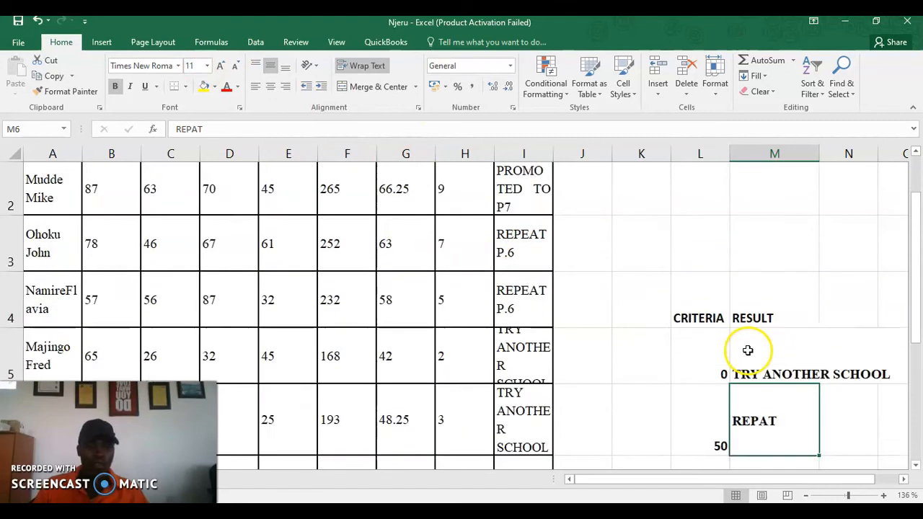
scroll(725, 418, "down", 1)
left_click(714, 339)
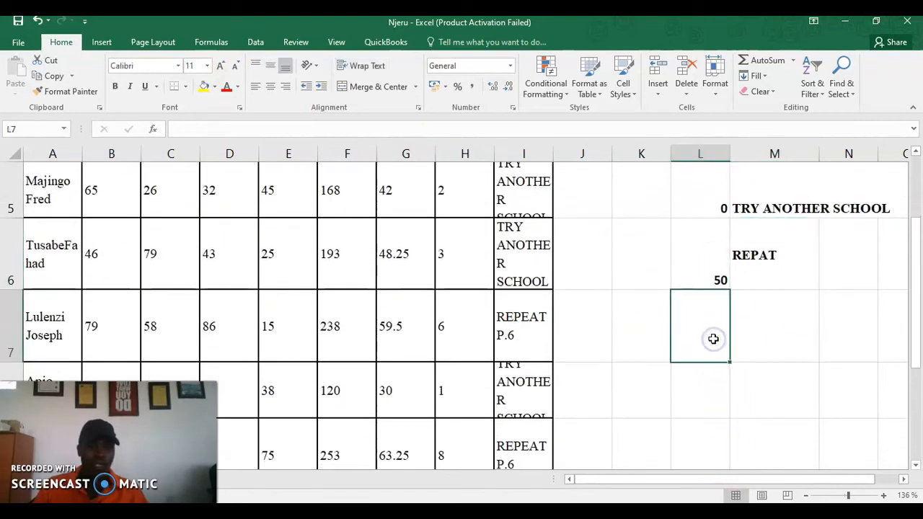
type("65")
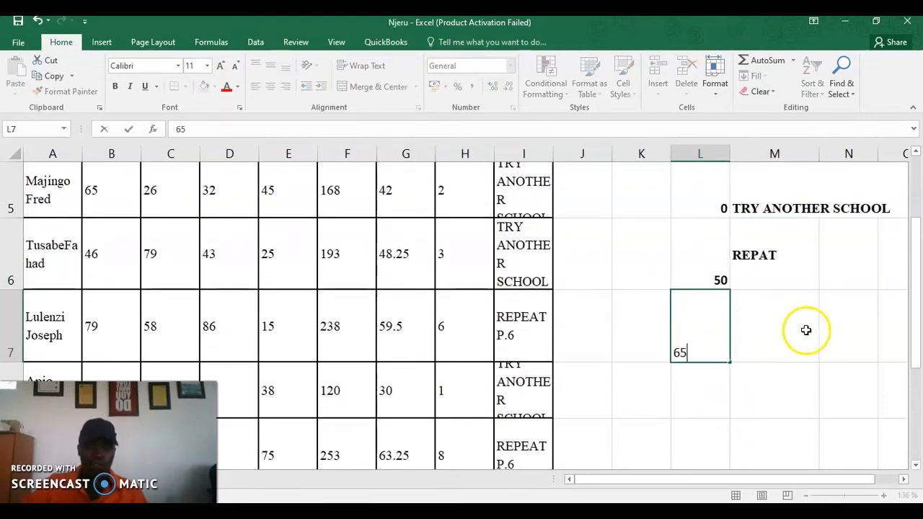
left_click(768, 339)
type("P")
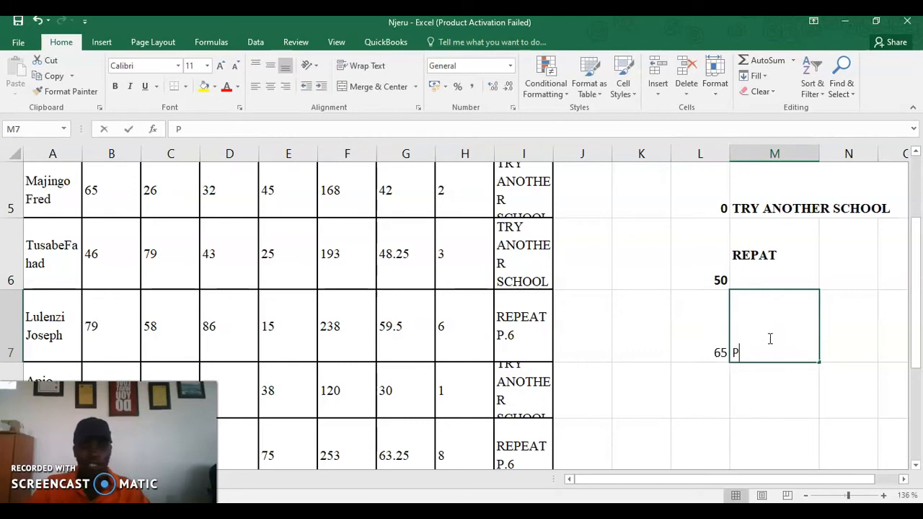
type("TED TO P")
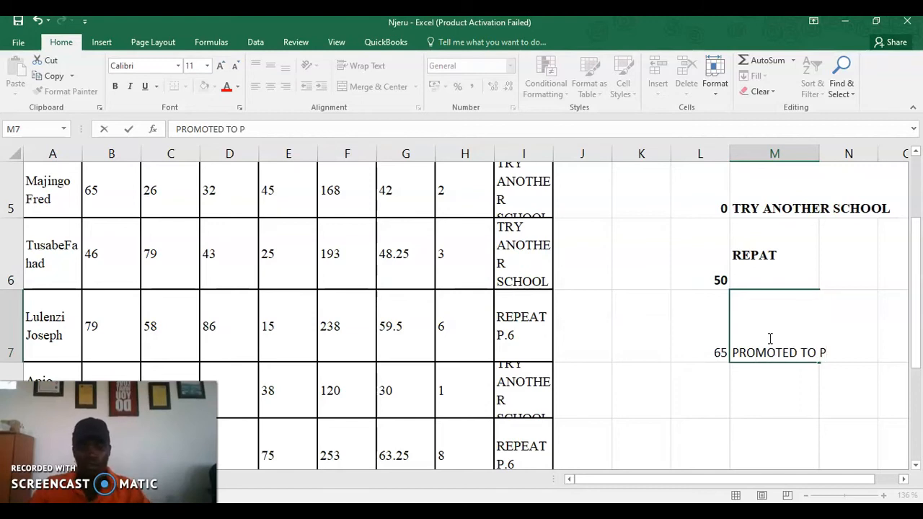
type("OMOTED TO P7")
left_click(793, 387)
left_click(778, 352)
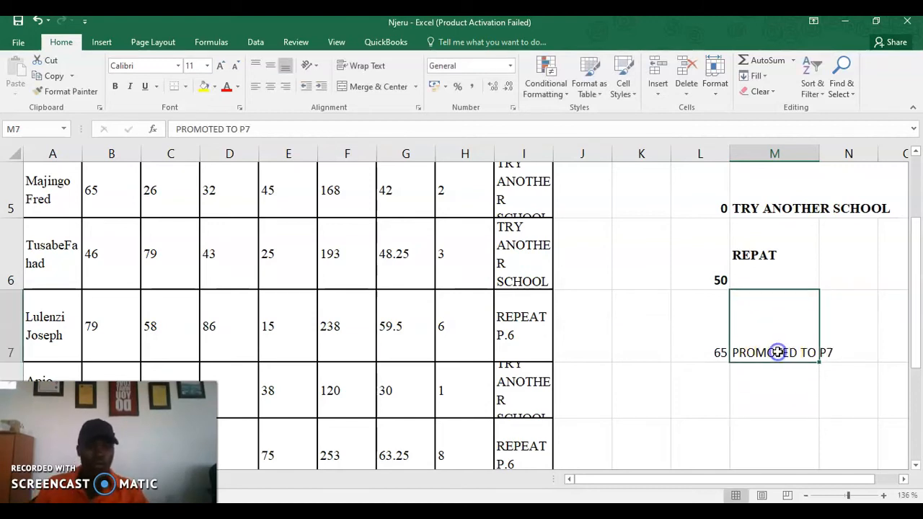
key("ctrl+b")
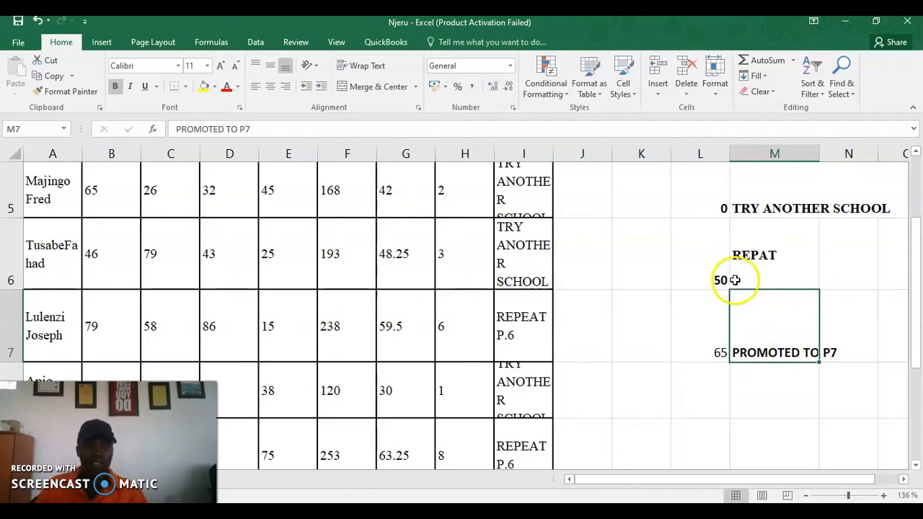
Reselect the REPAT result in M6 and review the criteria table
left_click(811, 260)
scroll(824, 253, "up", 2)
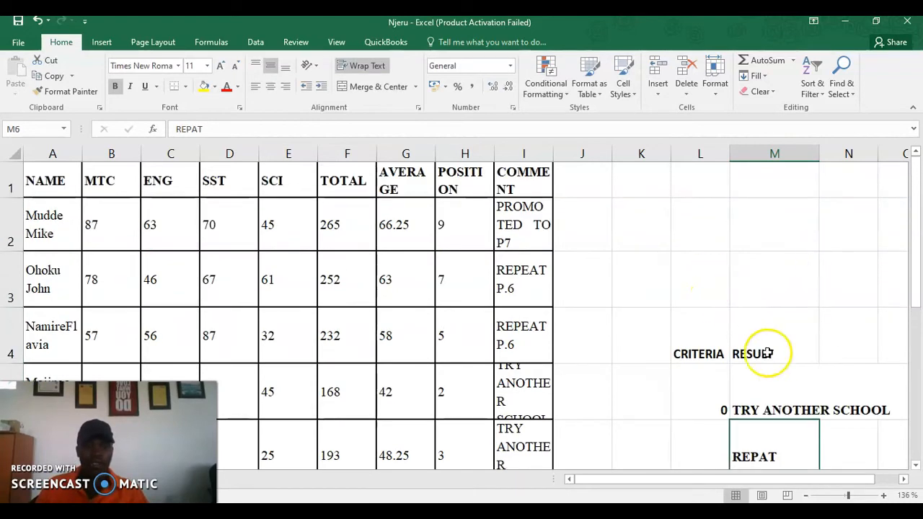
scroll(736, 383, "down", 2)
scroll(736, 378, "up", 2)
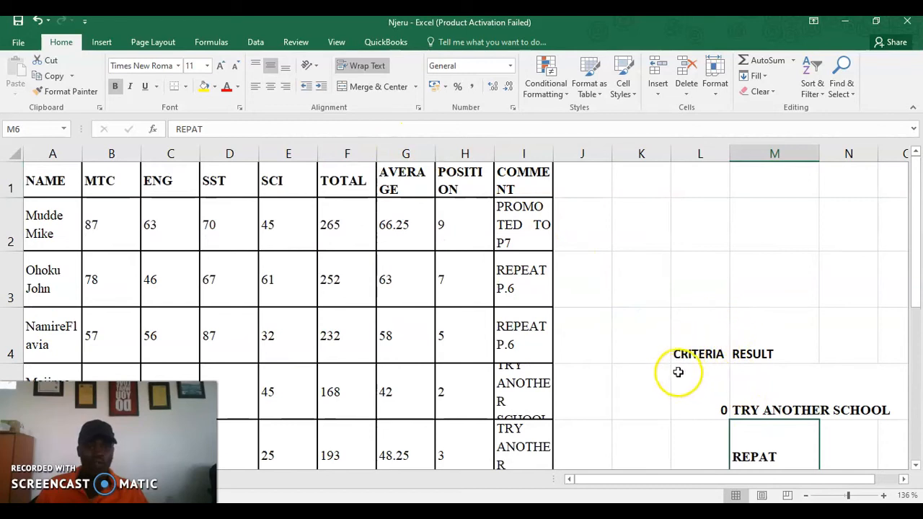
Select the criteria table, close Merge & Center without merging, and go to Insert
left_click_drag(668, 355, 711, 264)
left_click(775, 393)
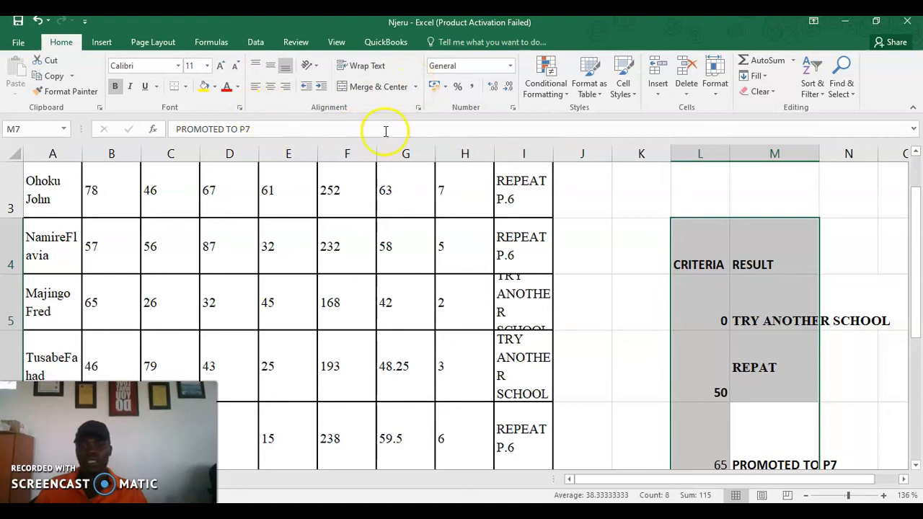
left_click(416, 88)
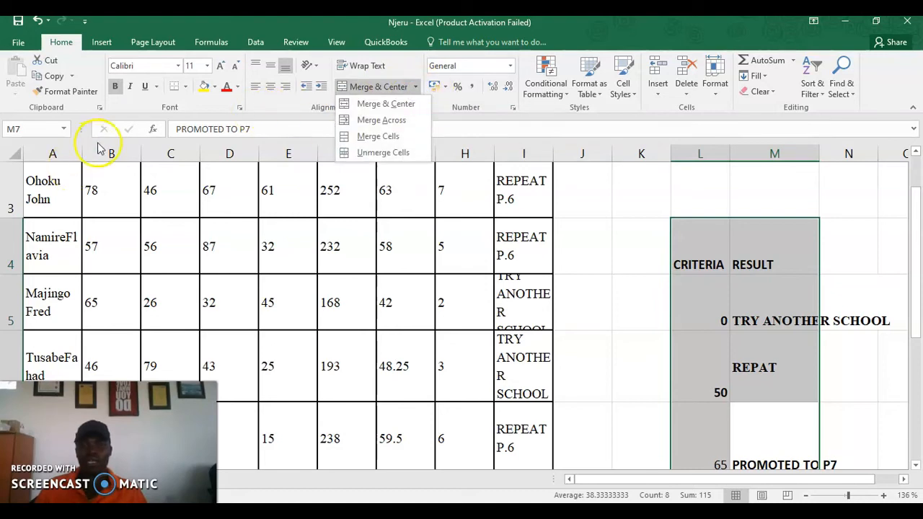
left_click(413, 87)
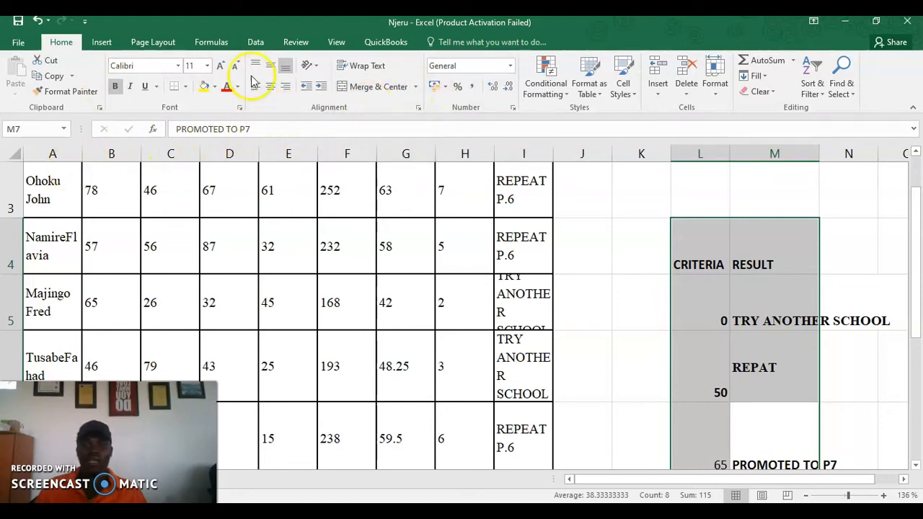
left_click(104, 40)
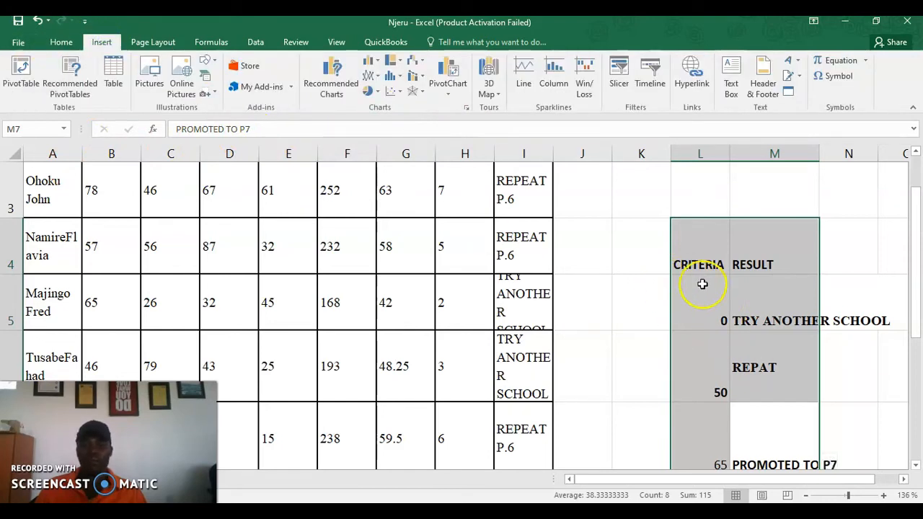
left_click(719, 299)
scroll(616, 244, "up", 1)
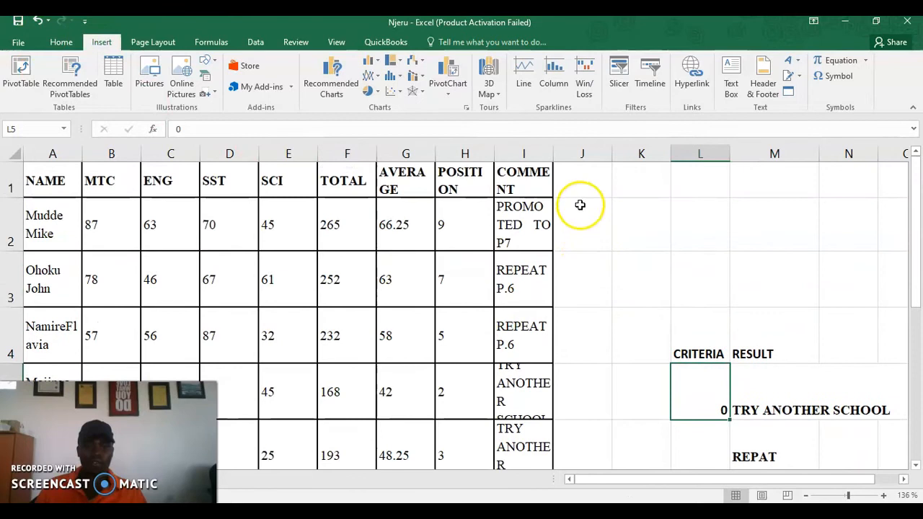
Enter the heading COMMNET (VLOOKUP) in J1 and select J2 below it
left_click(584, 180)
type("COMMNET (VLOOKUP")
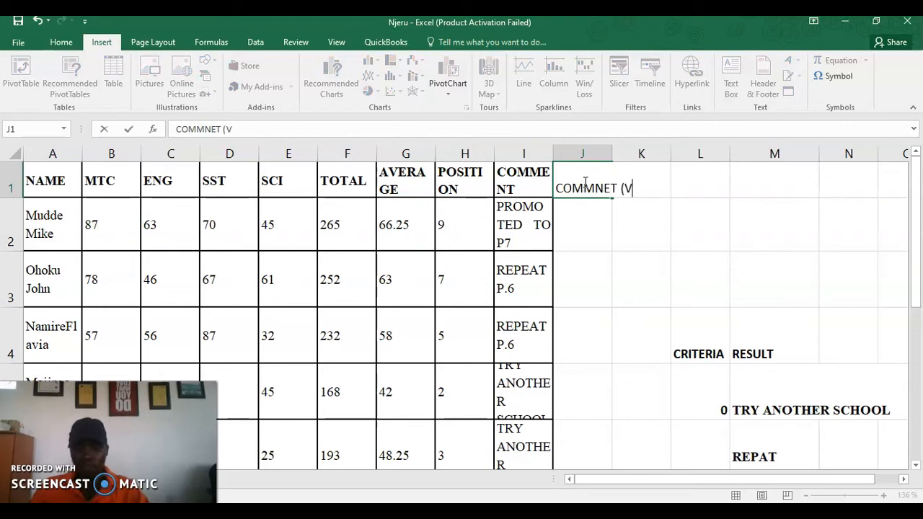
left_click(579, 225)
left_click(585, 291)
left_click(569, 260)
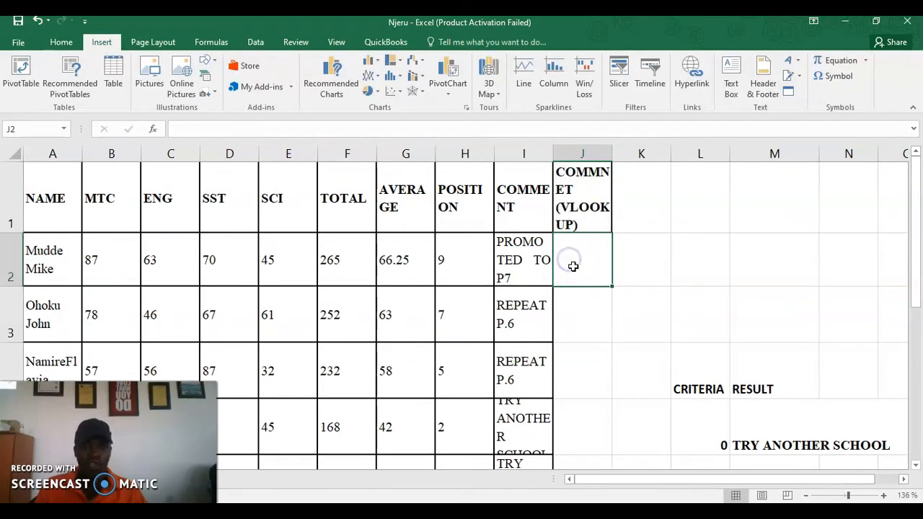
In J2, build =VLOOKUP(G2,L5:M7,2,TRUE) from G2's average and the criteria table
type("=VLOO")
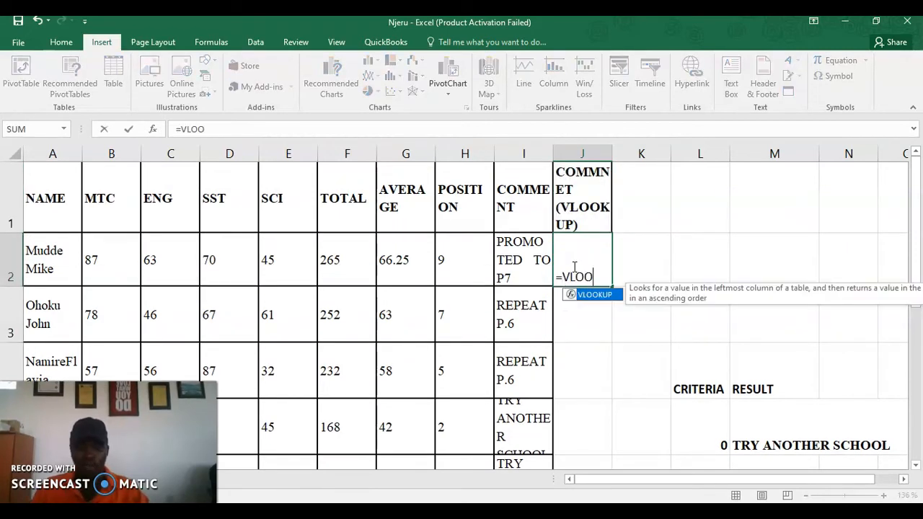
type("KUP")
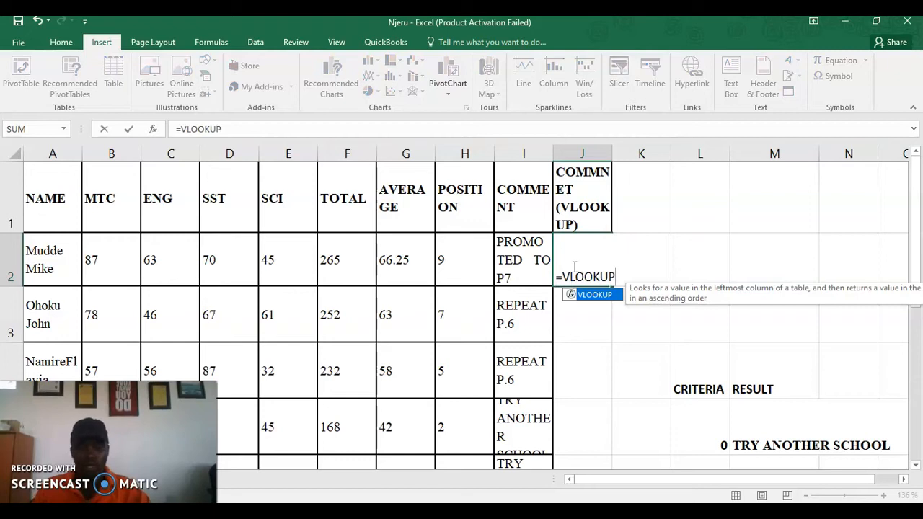
type("(")
scroll(649, 401, "down", 1)
scroll(650, 397, "up", 1)
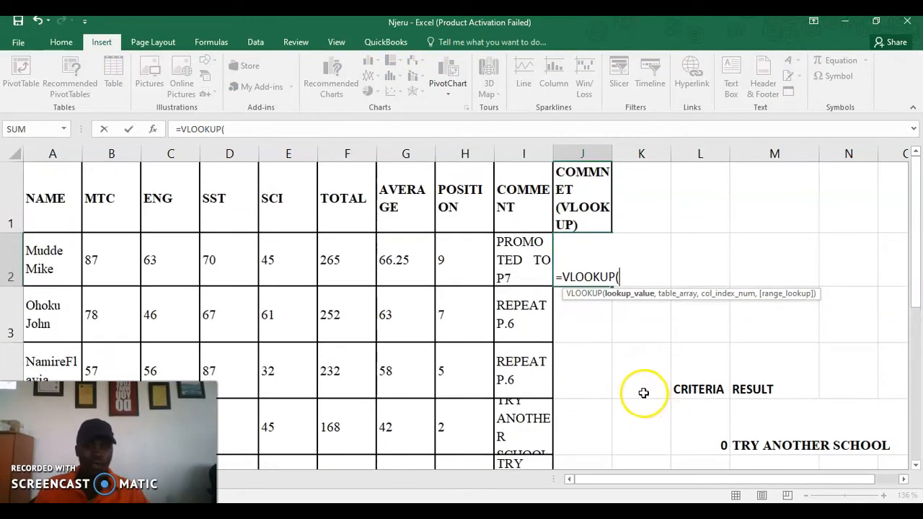
left_click(399, 264)
type(",")
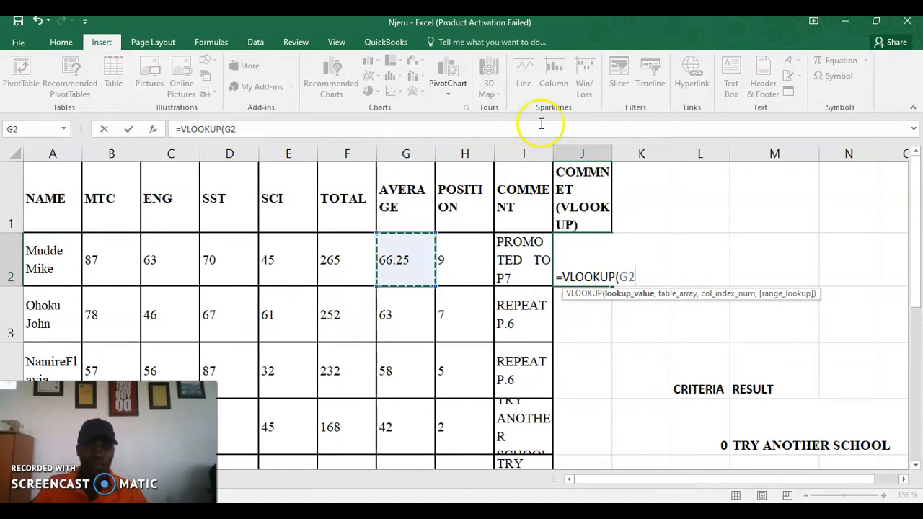
scroll(675, 298, "down", 1)
scroll(712, 351, "up", 1)
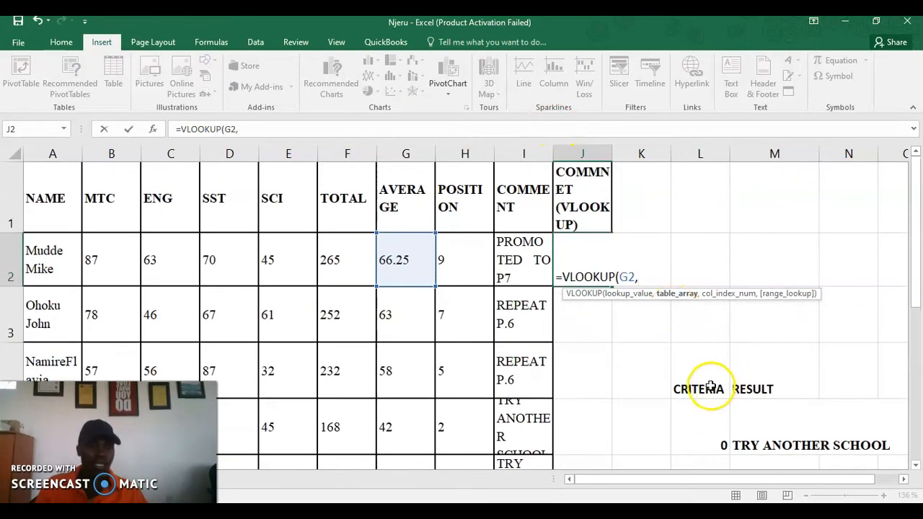
scroll(717, 385, "down", 2)
scroll(717, 354, "up", 1)
left_click_drag(719, 255, 805, 408)
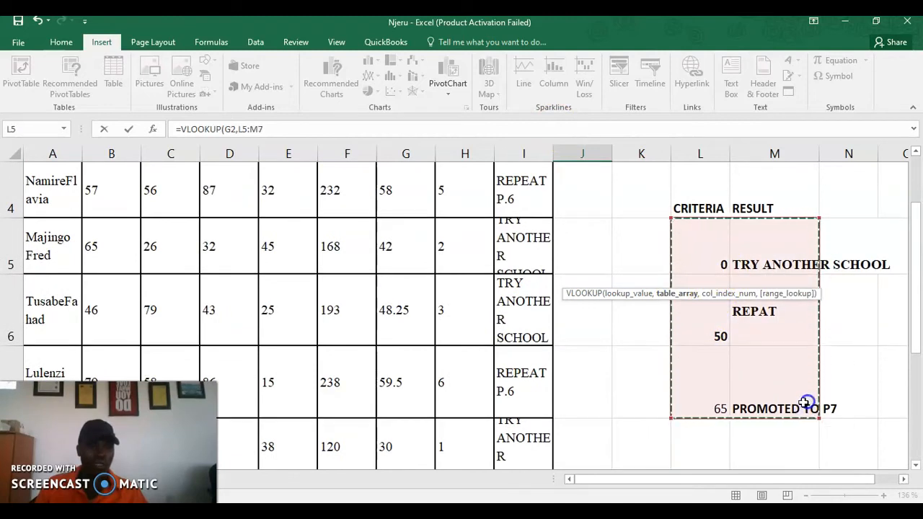
scroll(363, 295, "up", 1)
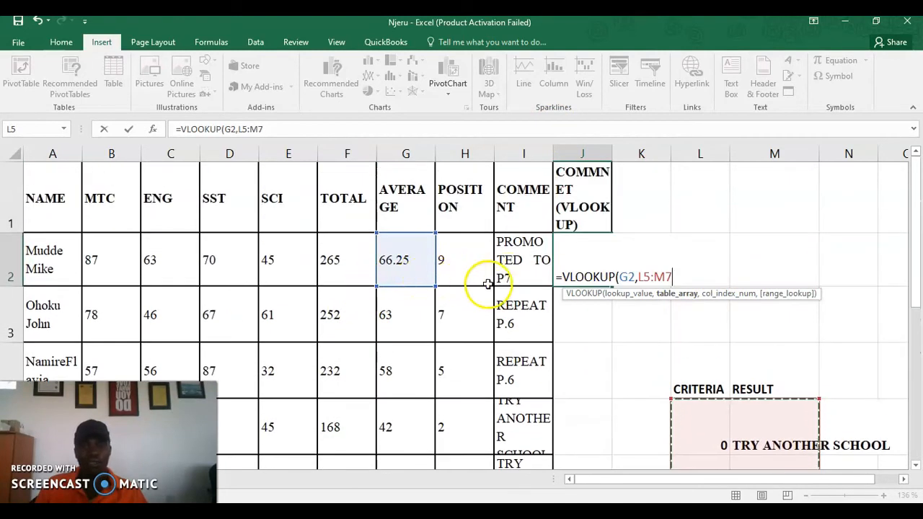
type(",")
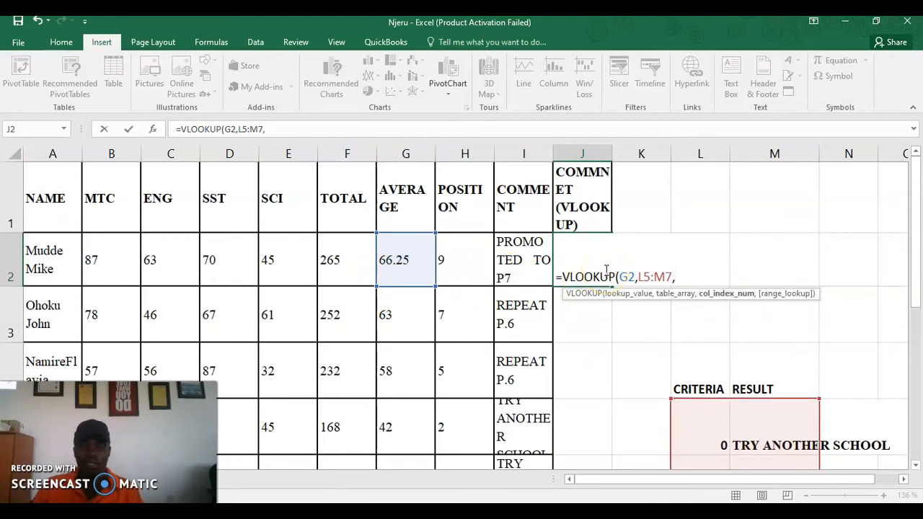
type("TRUE")
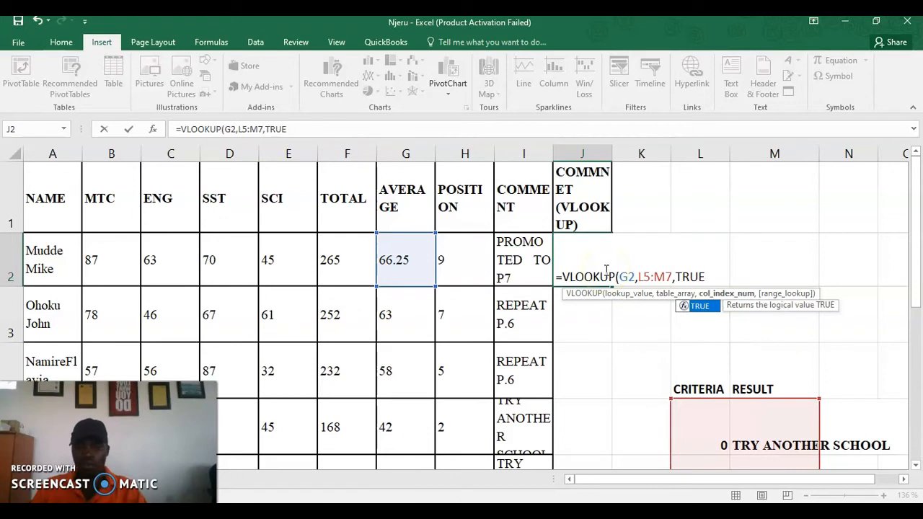
type(")")
Make the lookup range absolute as $L$5:$M$7 and commit the formula
left_click(639, 277)
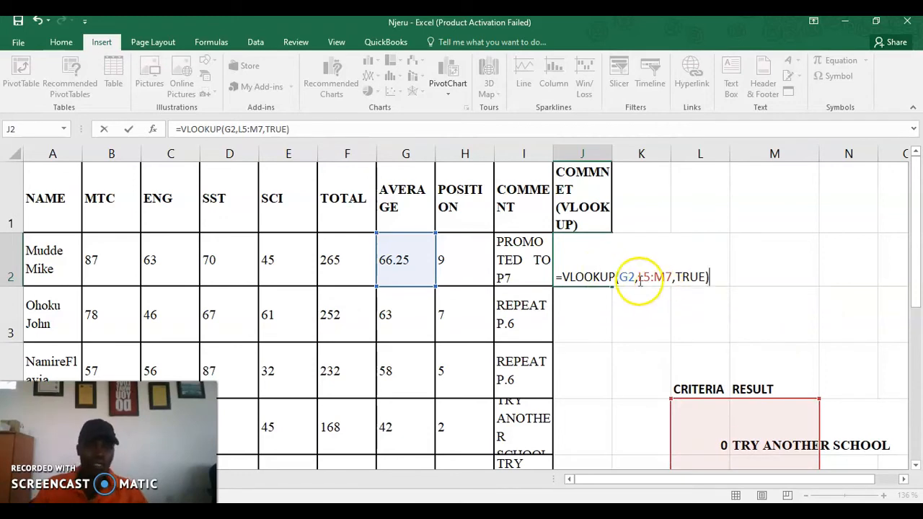
left_click(640, 278)
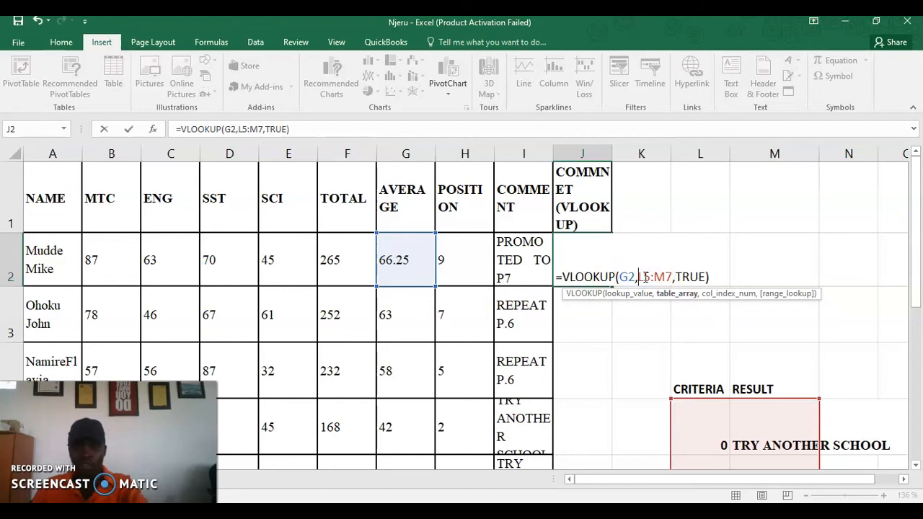
type("$L")
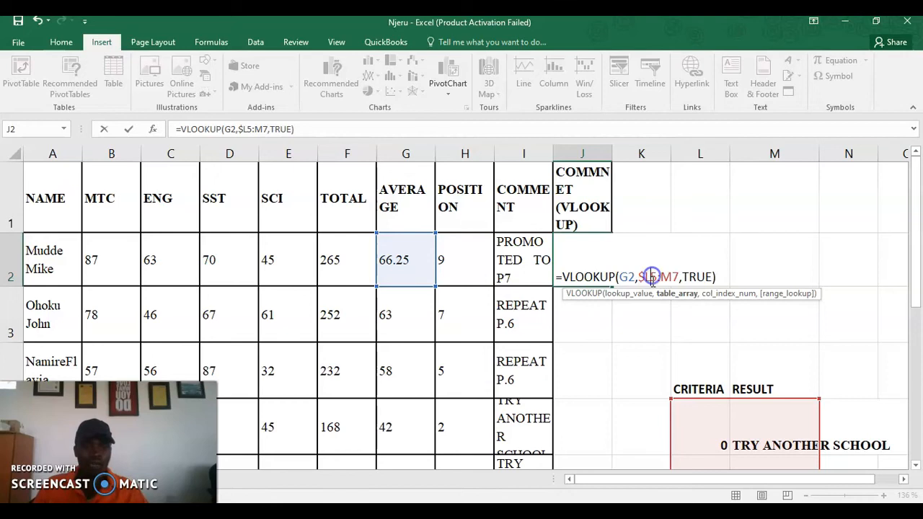
type("$")
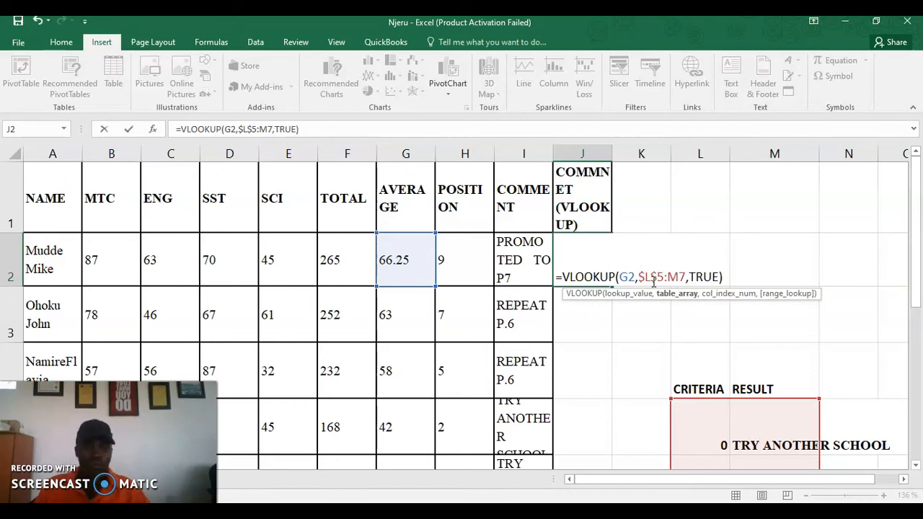
left_click(665, 278)
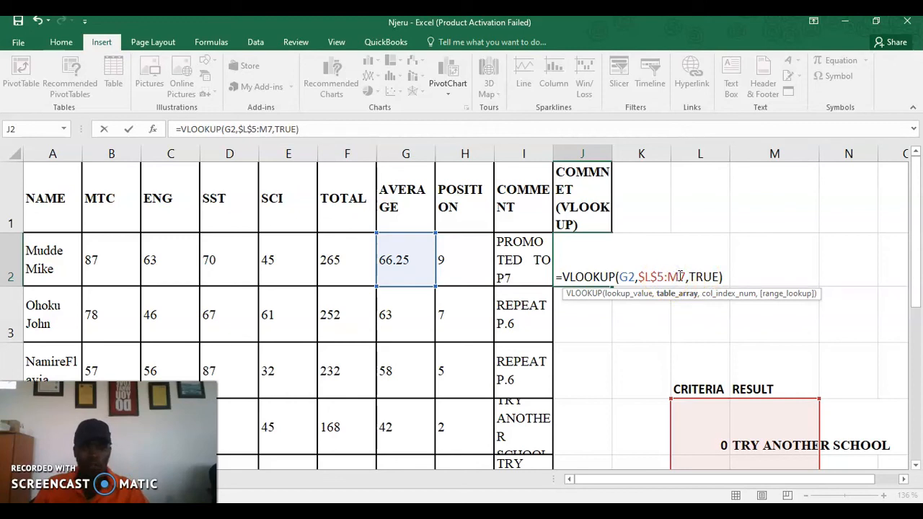
type("$")
left_click(689, 276)
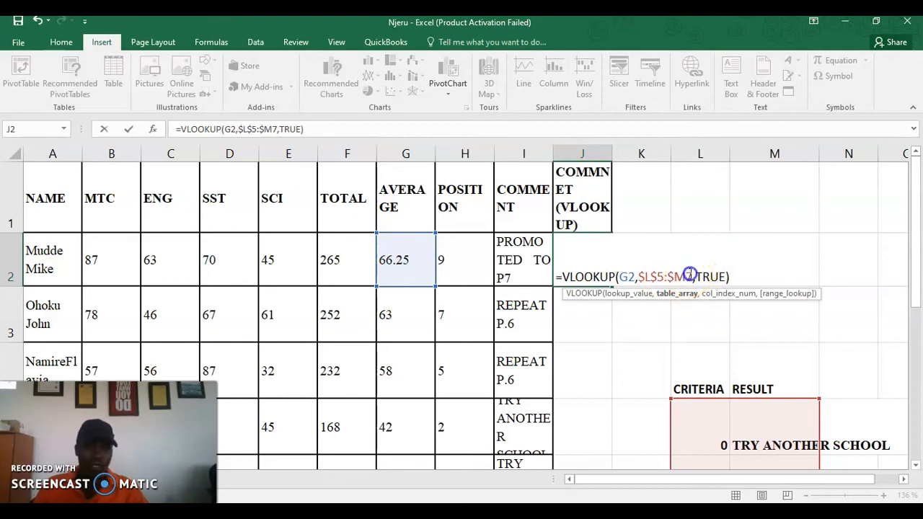
left_click(686, 275)
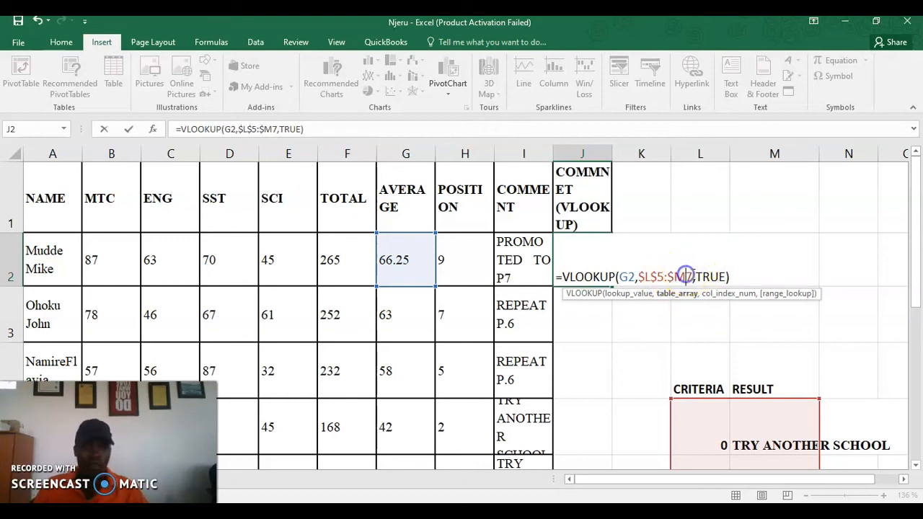
type("$")
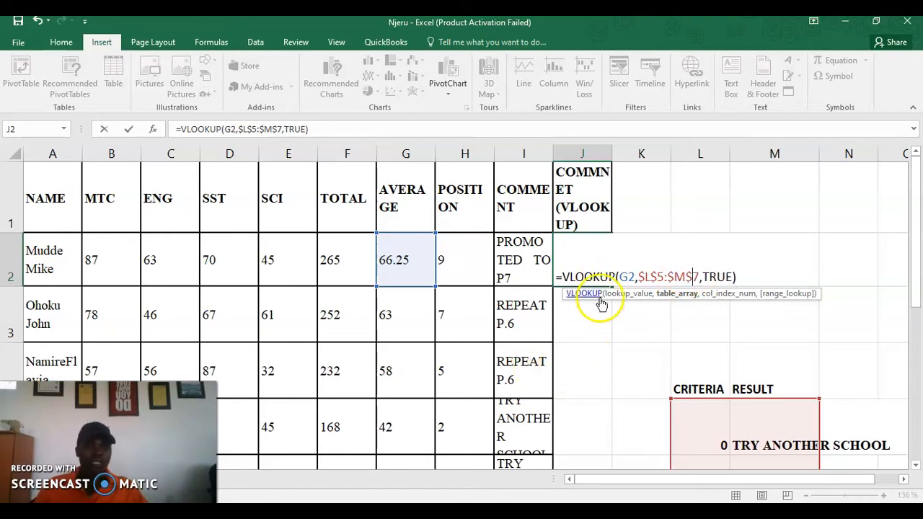
key("Return")
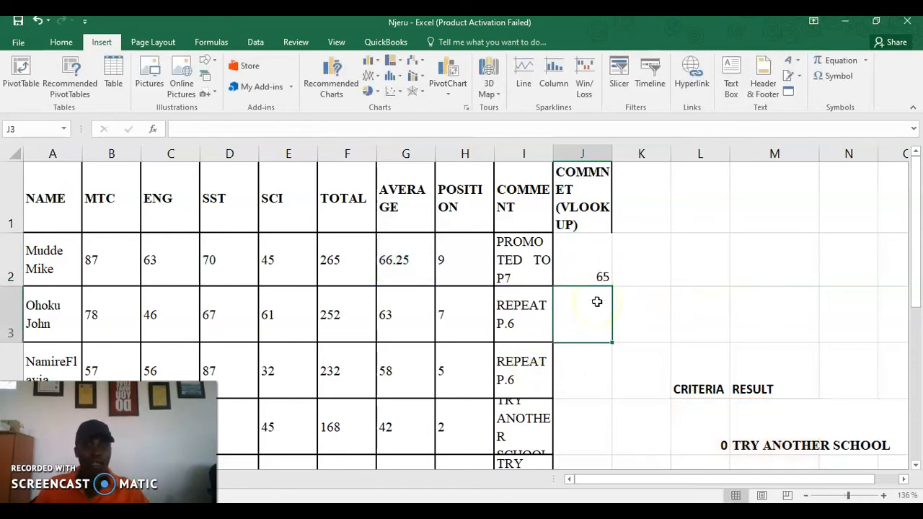
Correct J2's VLOOKUP formula in the formula bar and recommit it
left_click(586, 264)
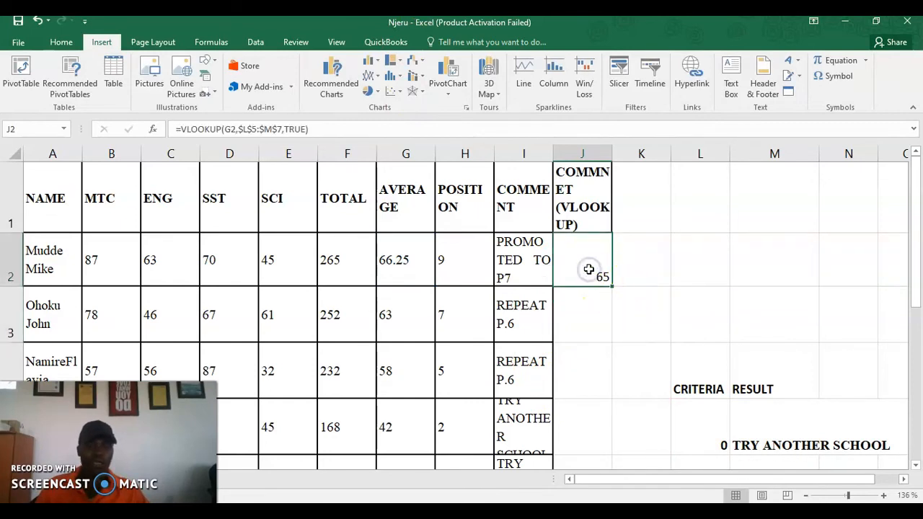
left_click(301, 130)
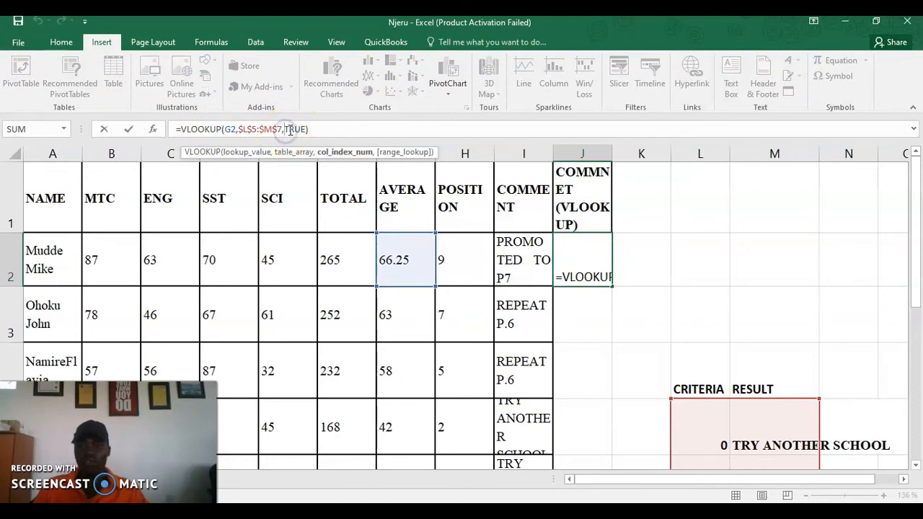
type(",")
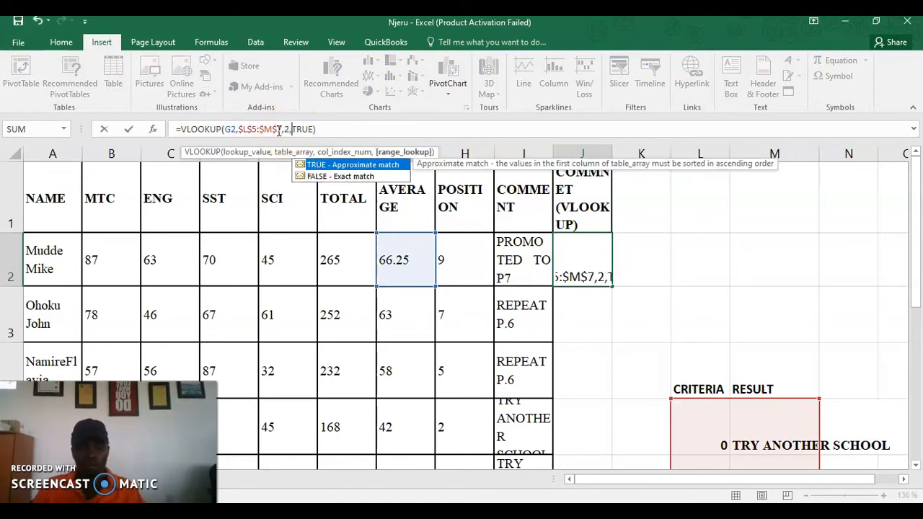
key("Return")
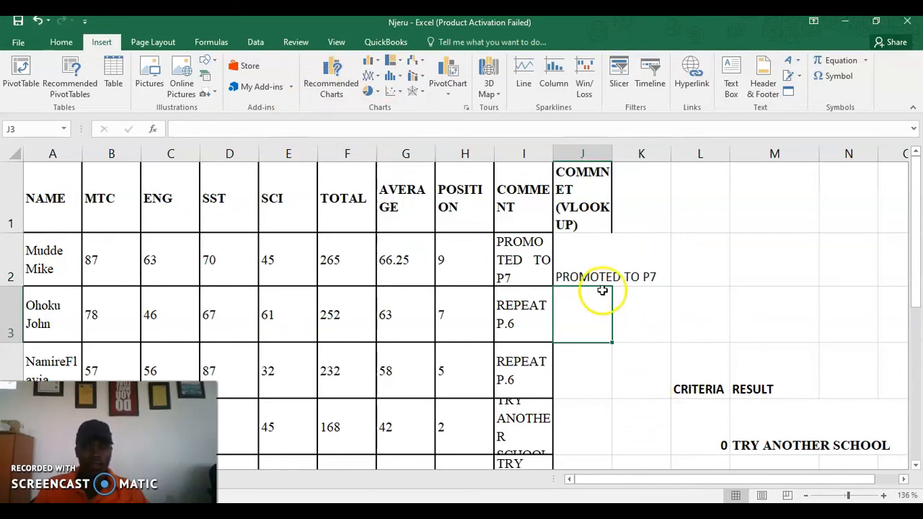
left_click(598, 247)
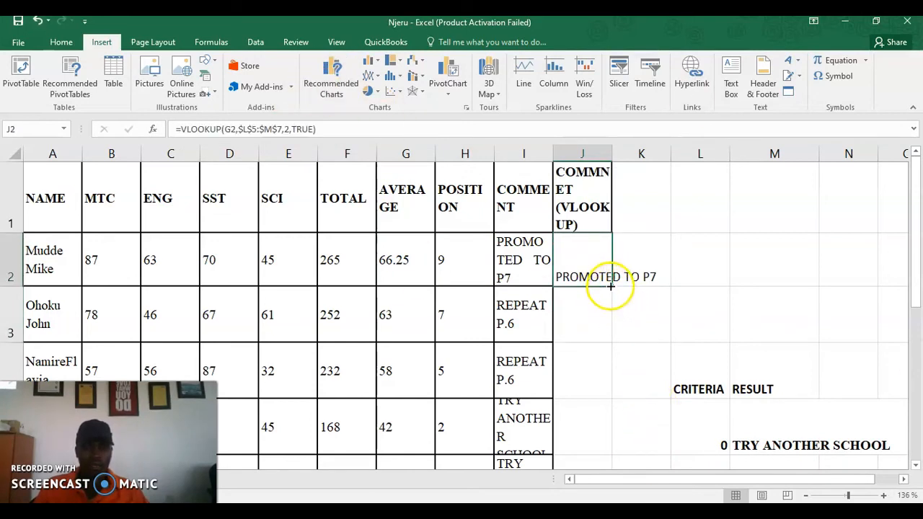
Copy the VLOOKUP comment from J2 down to J11 for every pupil
left_click_drag(608, 311, 593, 386)
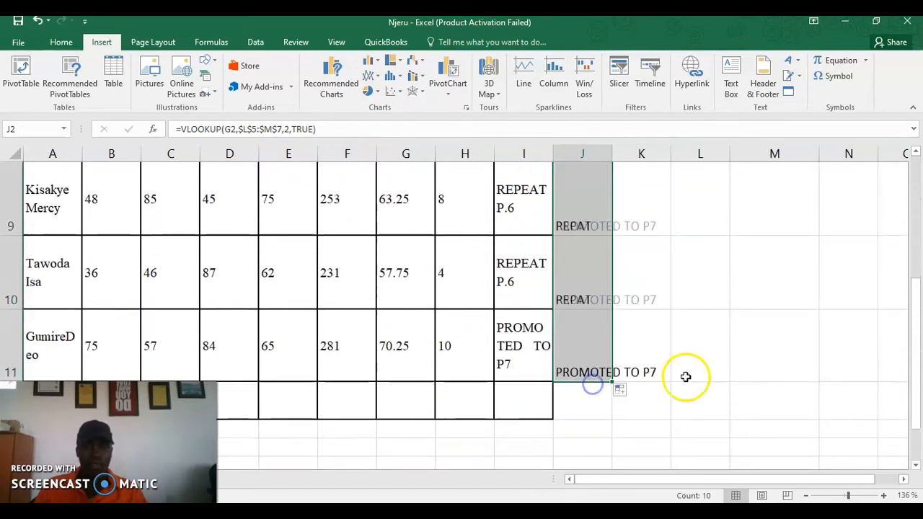
left_click(813, 353)
scroll(663, 337, "up", 3)
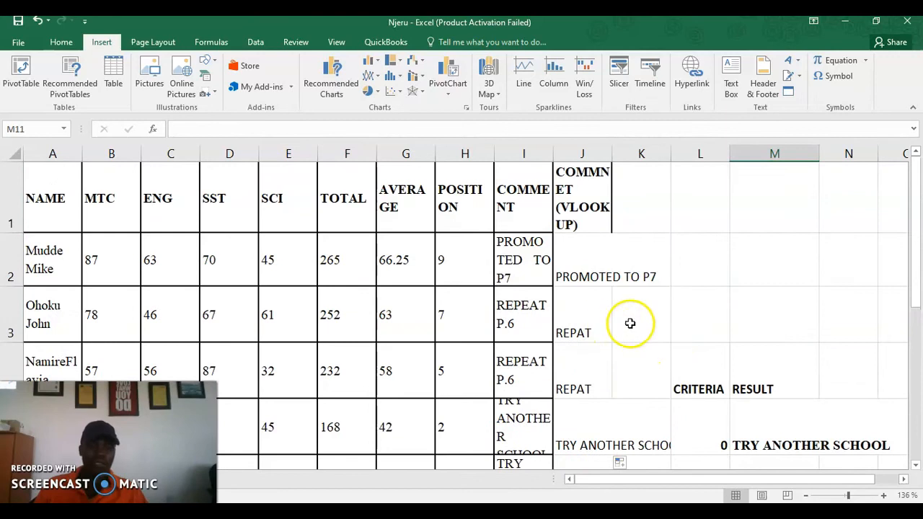
scroll(641, 336, "down", 3)
scroll(712, 339, "up", 3)
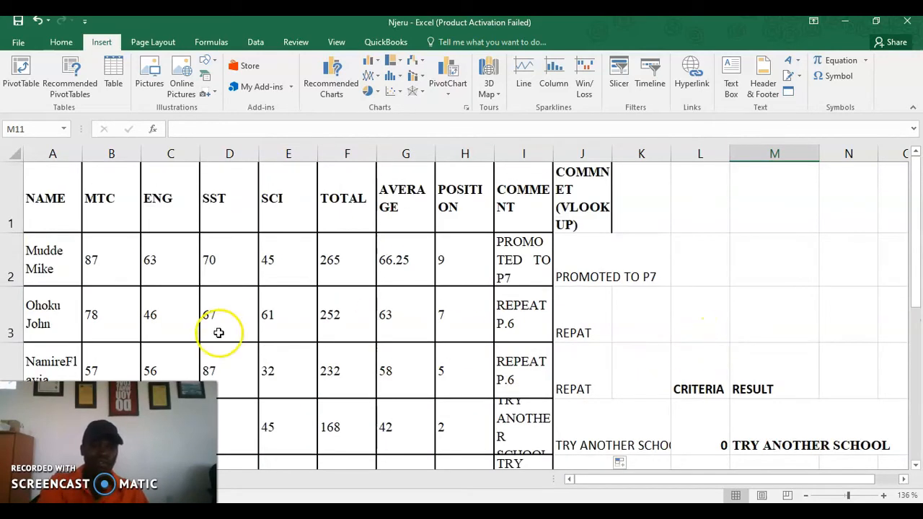
scroll(786, 401, "down", 1)
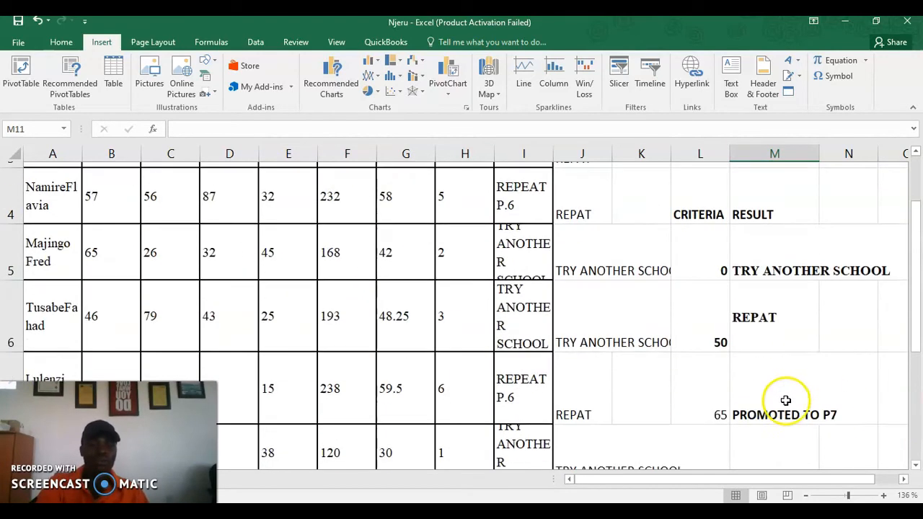
Review the criteria table values and J2's VLOOKUP formula
left_click(764, 271)
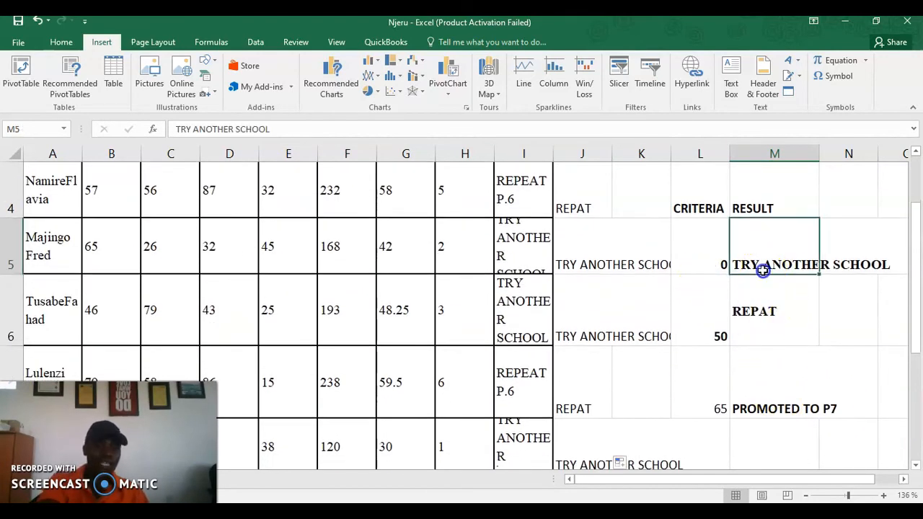
left_click(698, 247)
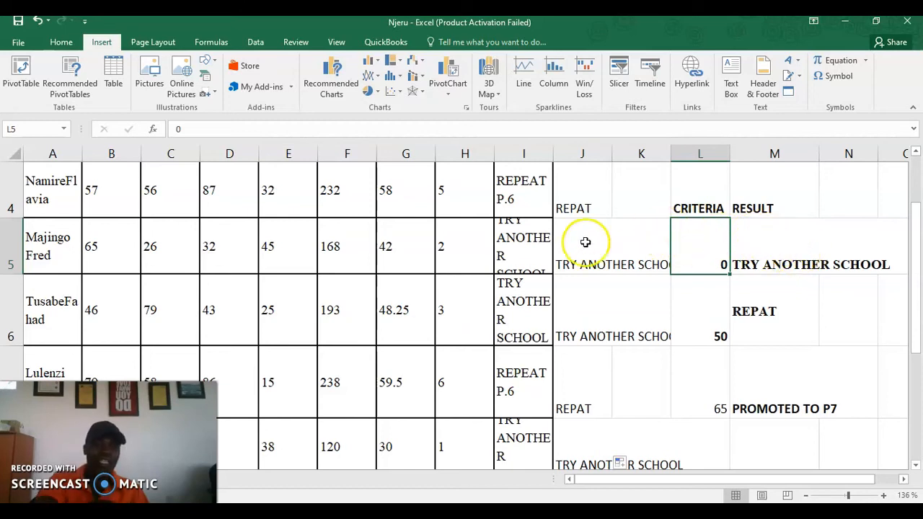
scroll(614, 285, "up", 1)
scroll(765, 408, "down", 2)
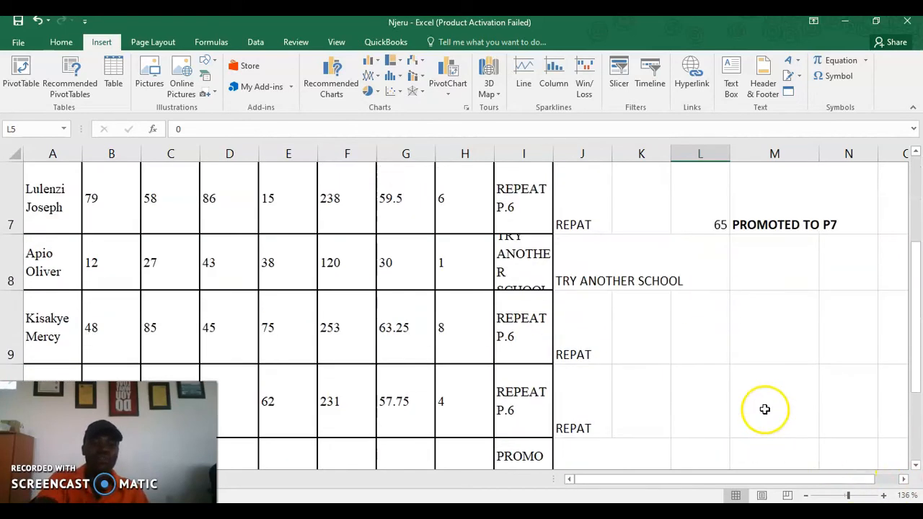
left_click(762, 242)
scroll(765, 289, "up", 2)
left_click(802, 414)
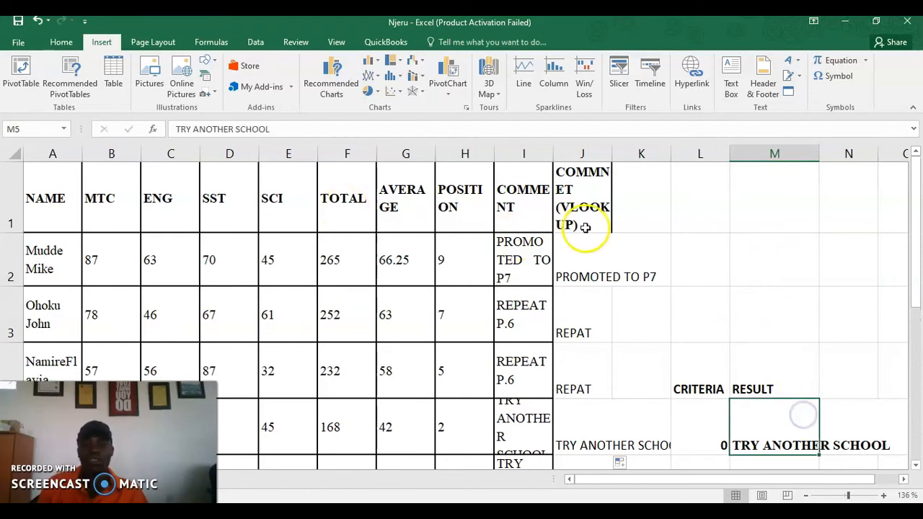
left_click(578, 258)
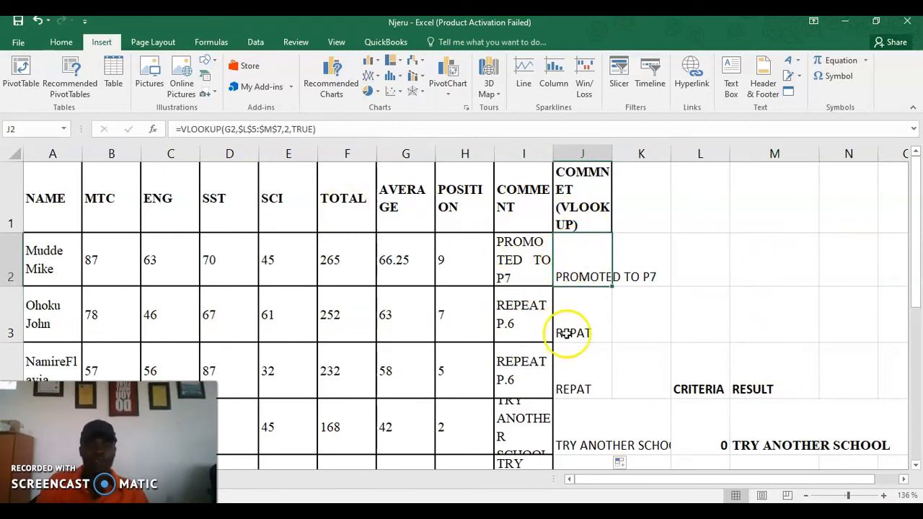
scroll(574, 340, "down", 1)
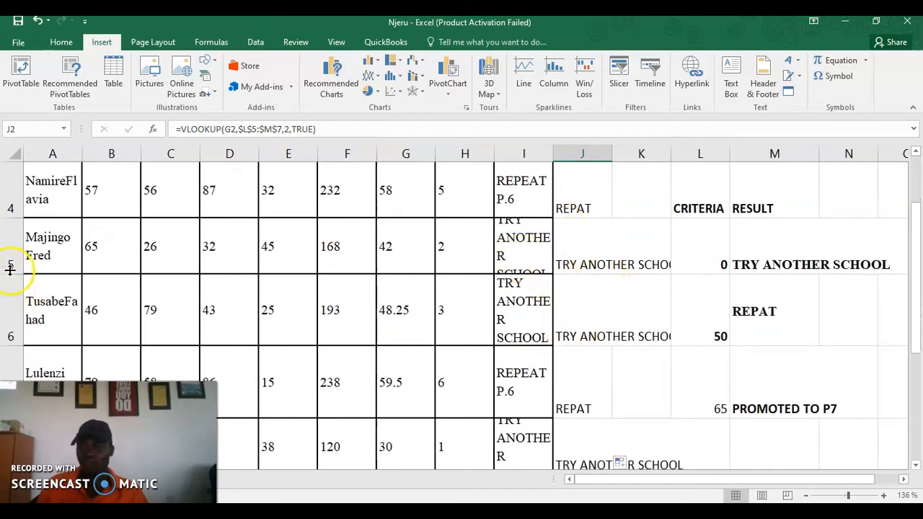
Make rows 5 and 8 taller, then bring up the Word questions document
left_click_drag(10, 269, 10, 287)
scroll(391, 334, "down", 1)
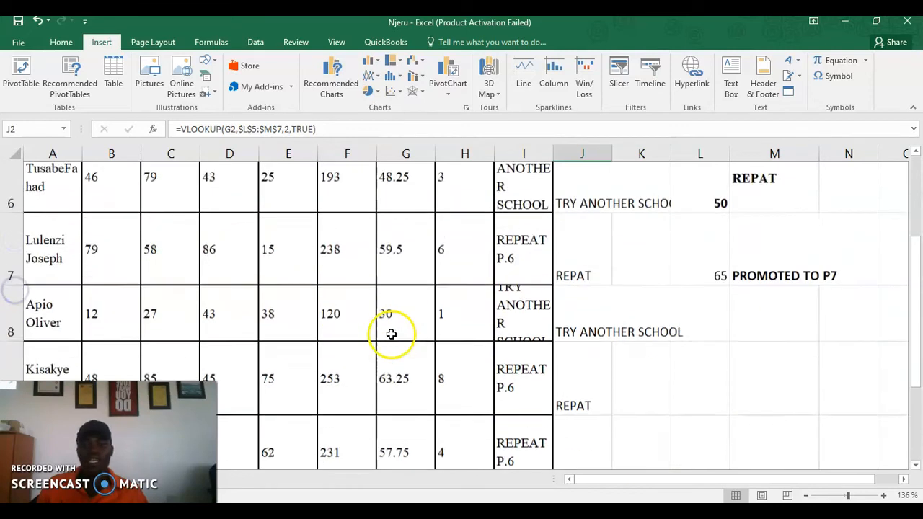
scroll(391, 334, "down", 1)
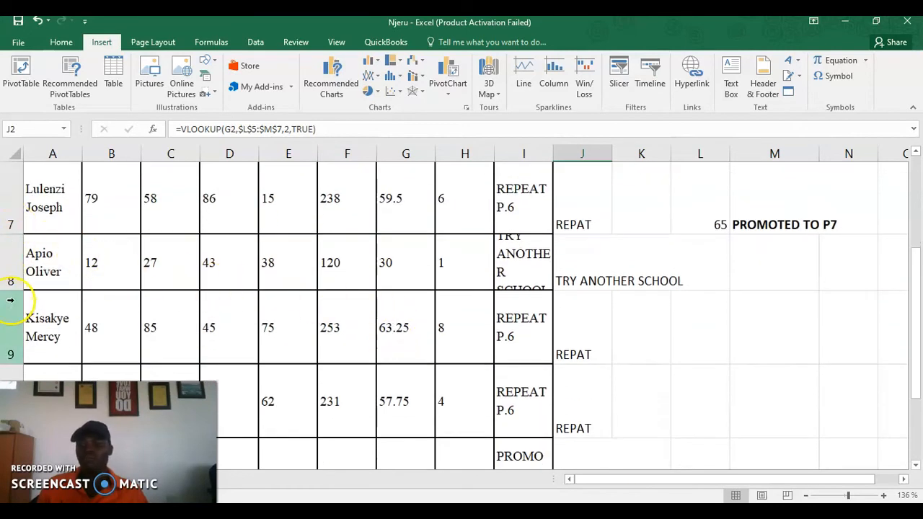
left_click_drag(13, 290, 10, 309)
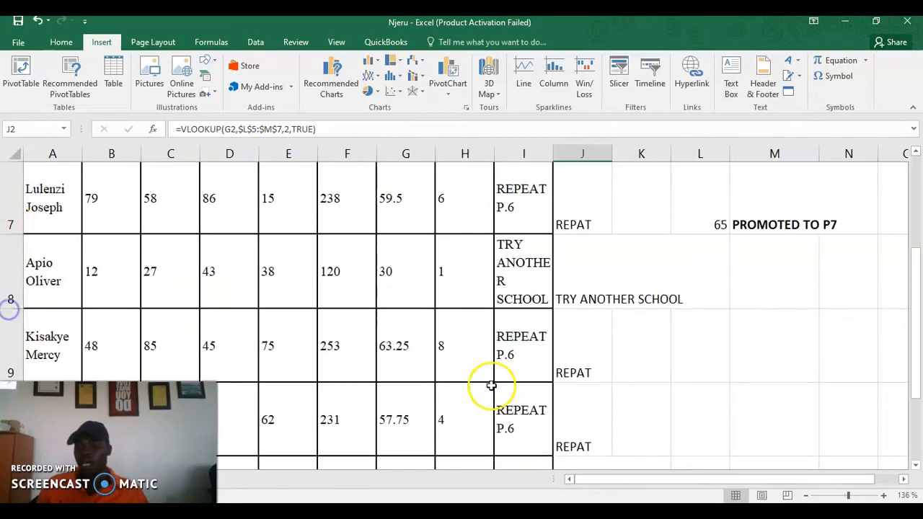
scroll(497, 382, "down", 1)
scroll(588, 321, "up", 2)
scroll(584, 308, "up", 1)
scroll(581, 300, "down", 6)
left_click(502, 510)
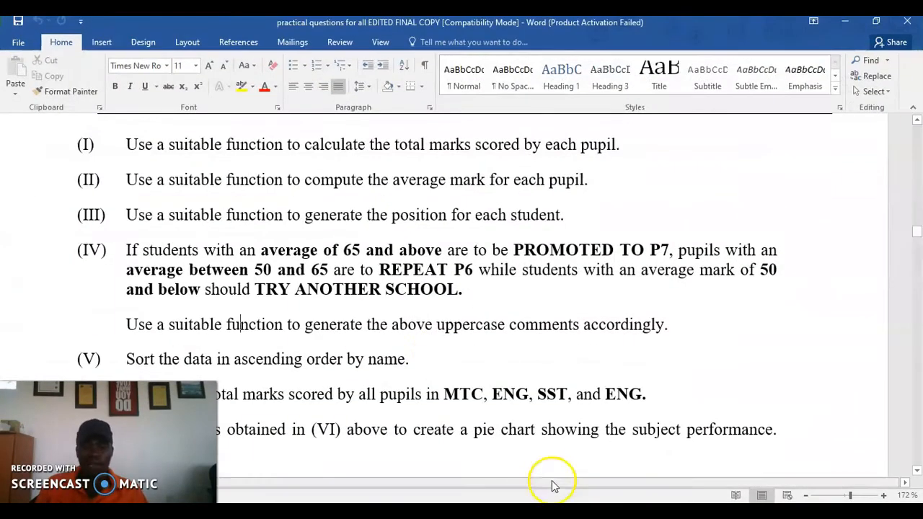
Read items VI and VII on subject totals and the pie chart, then return to Excel
left_click(433, 325)
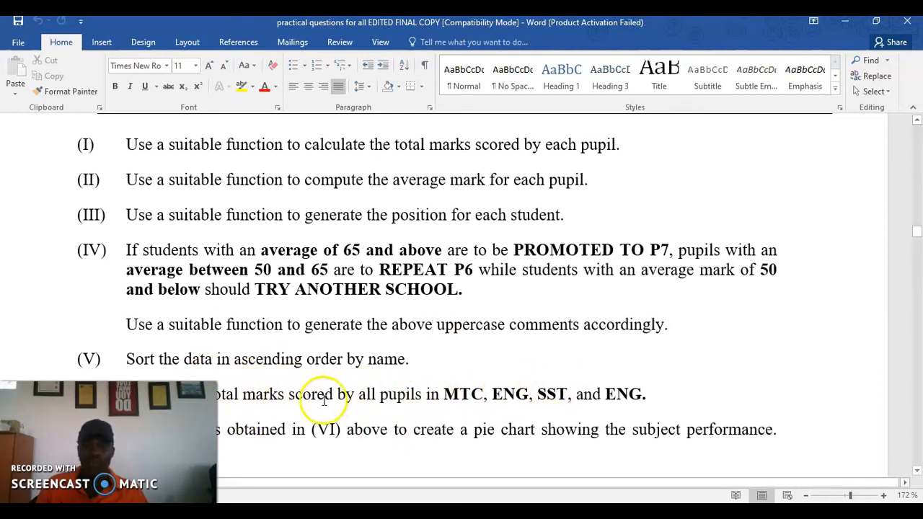
scroll(401, 388, "down", 1)
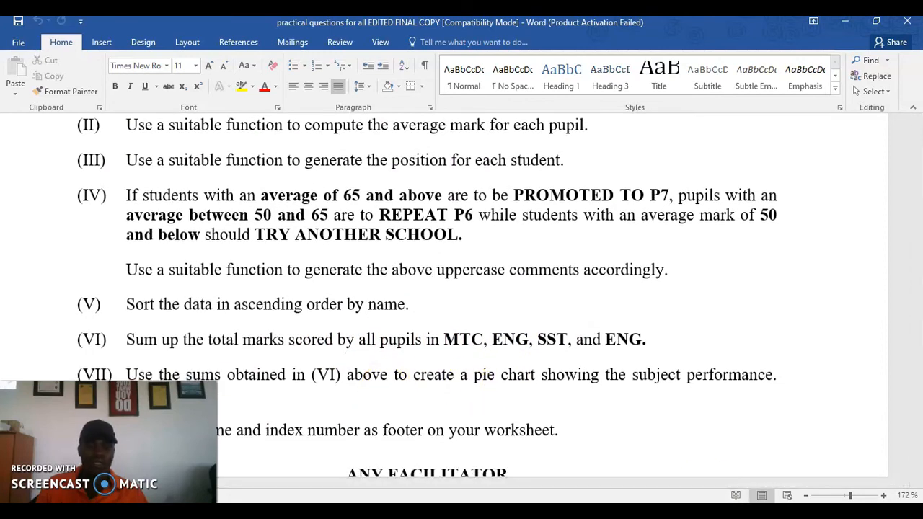
left_click(517, 512)
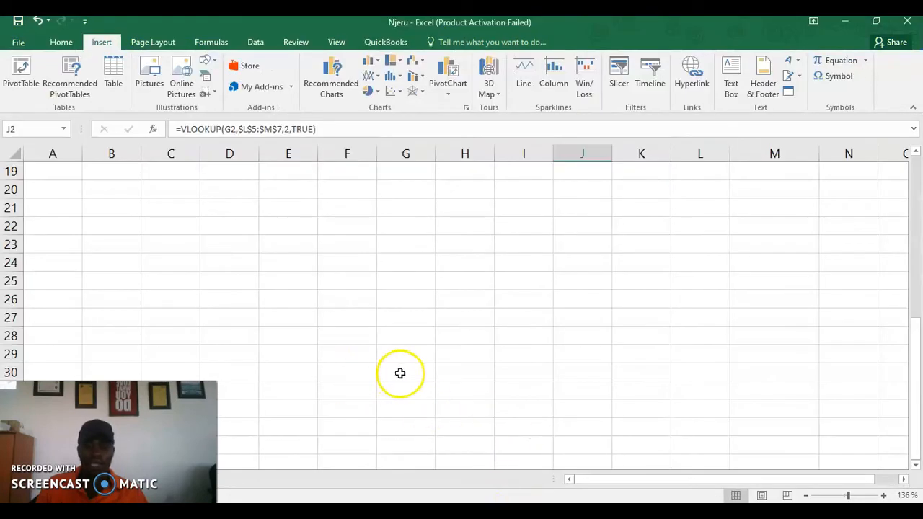
Enter =SUM(B2:B11) in B12, giving the MTC total of 583
scroll(424, 346, "up", 4)
scroll(424, 345, "down", 2)
scroll(424, 345, "up", 1)
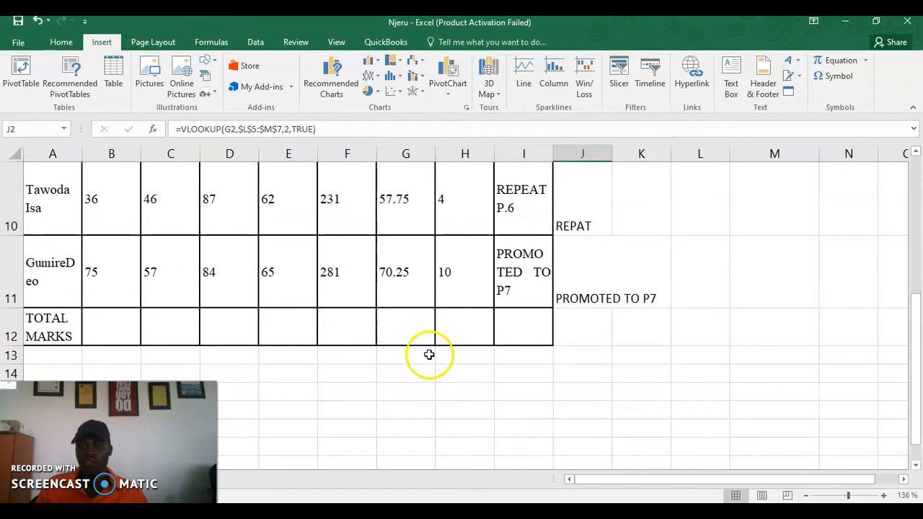
left_click(100, 327)
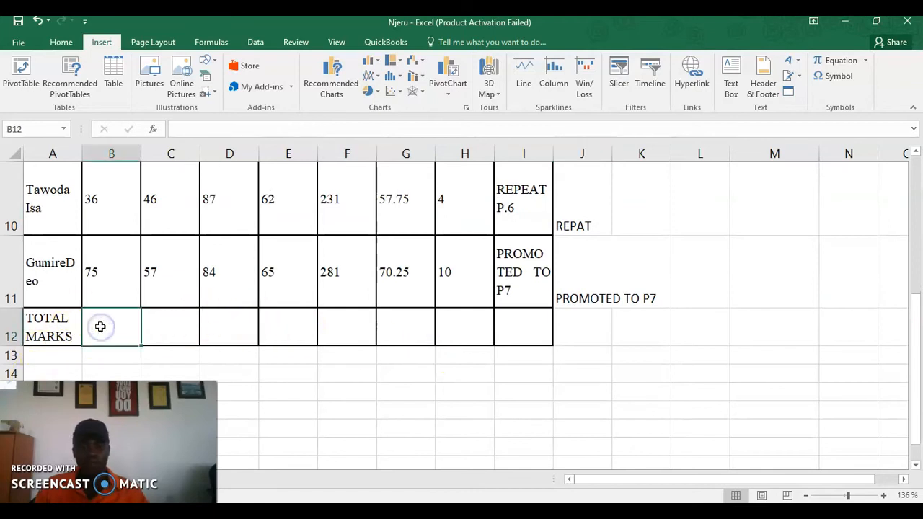
type("=SU")
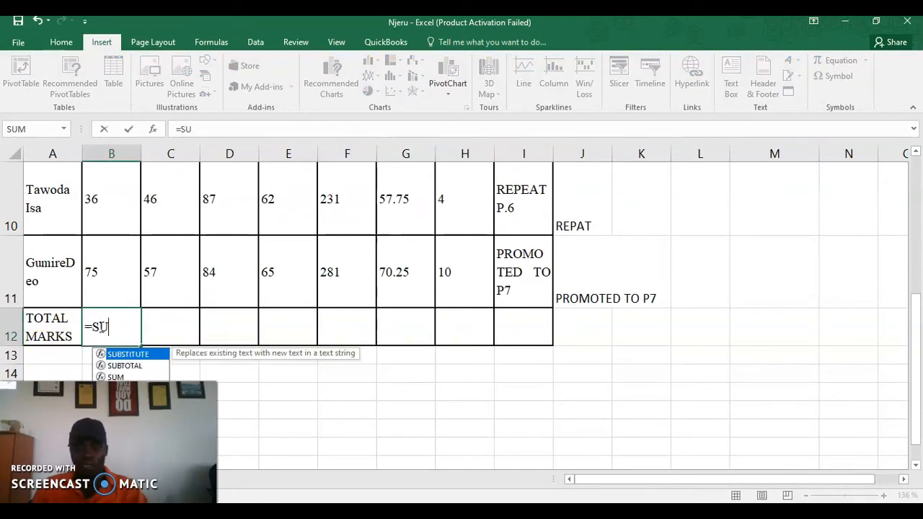
type("M(")
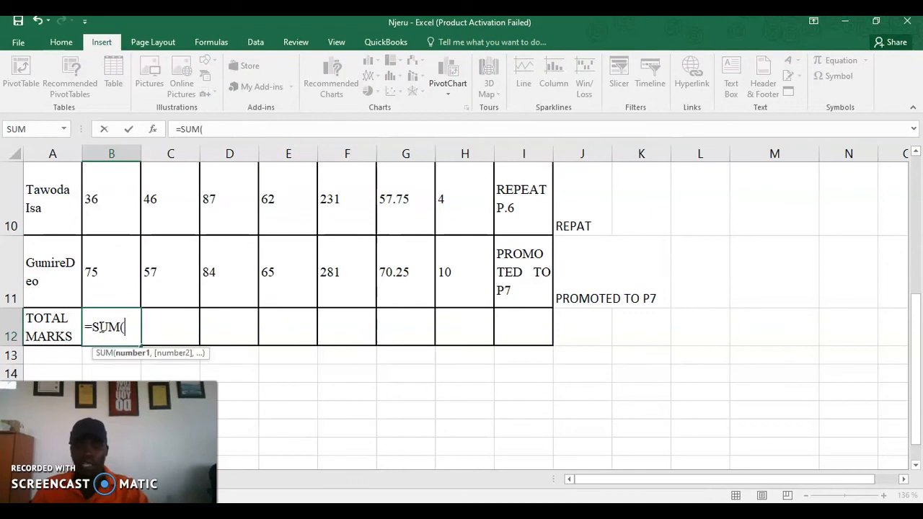
type("B2")
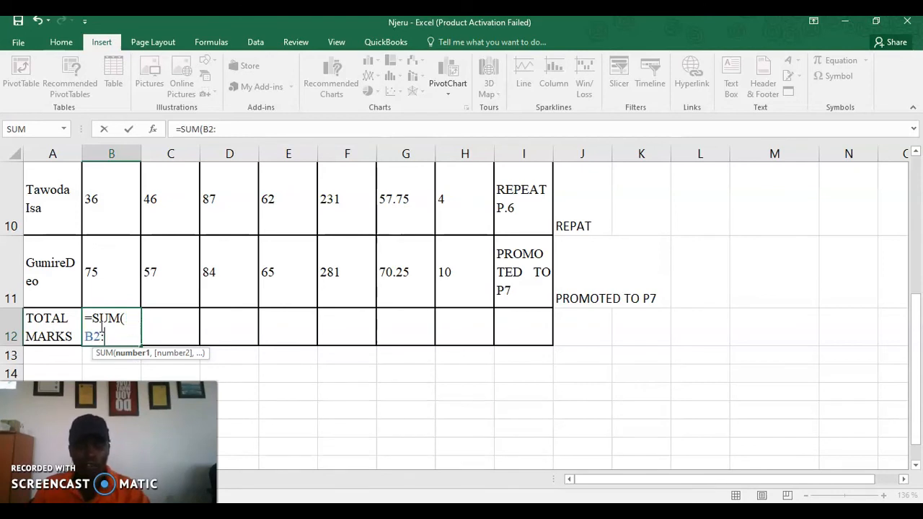
type(":B11")
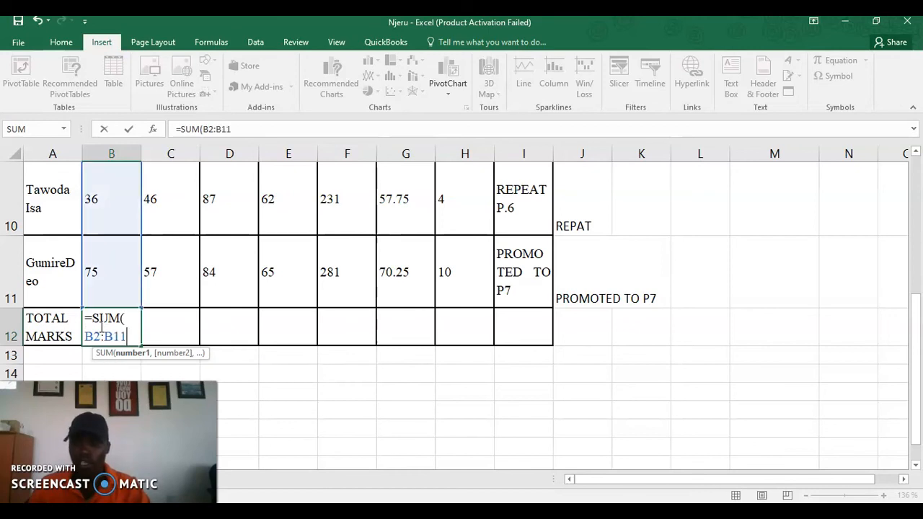
key("Return")
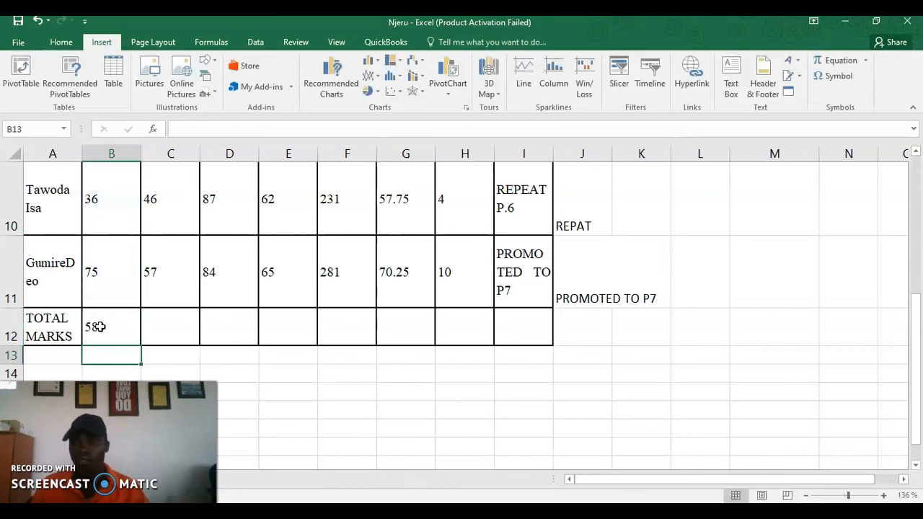
left_click(105, 330)
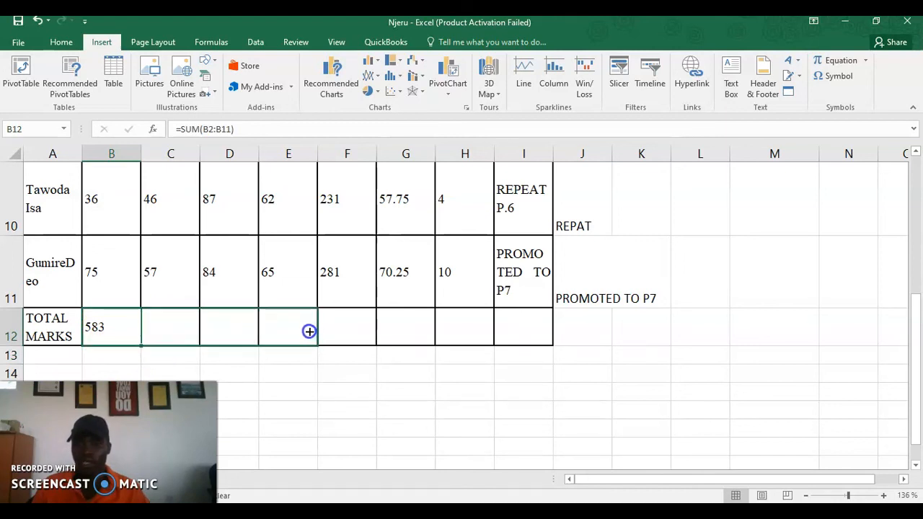
Copy the total across to E12: 543 for ENG, 644 for SST, 463 for SCI
left_click_drag(308, 331, 307, 330)
left_click(412, 405)
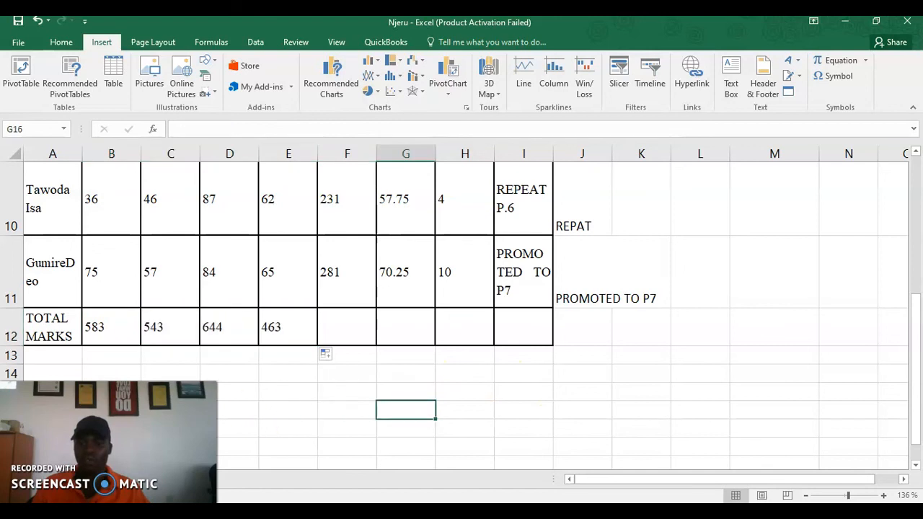
left_click(99, 327)
scroll(441, 426, "down", 3)
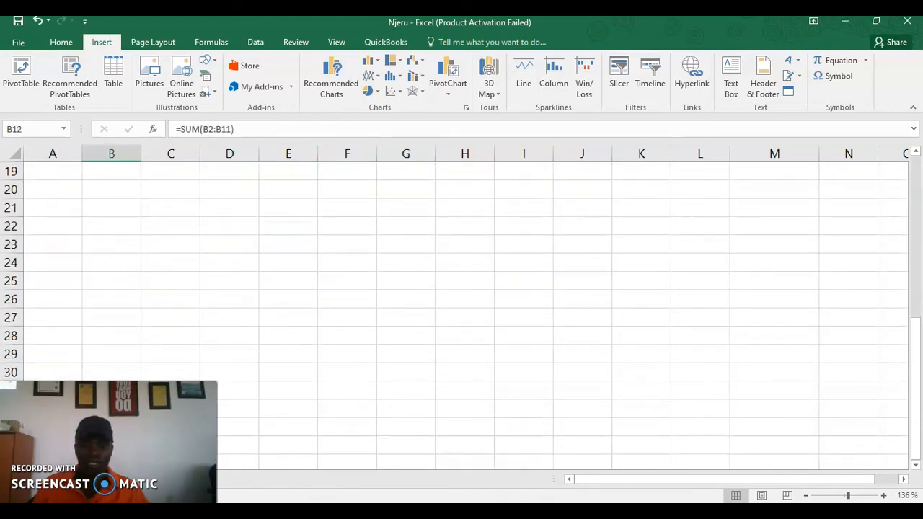
left_click(445, 514)
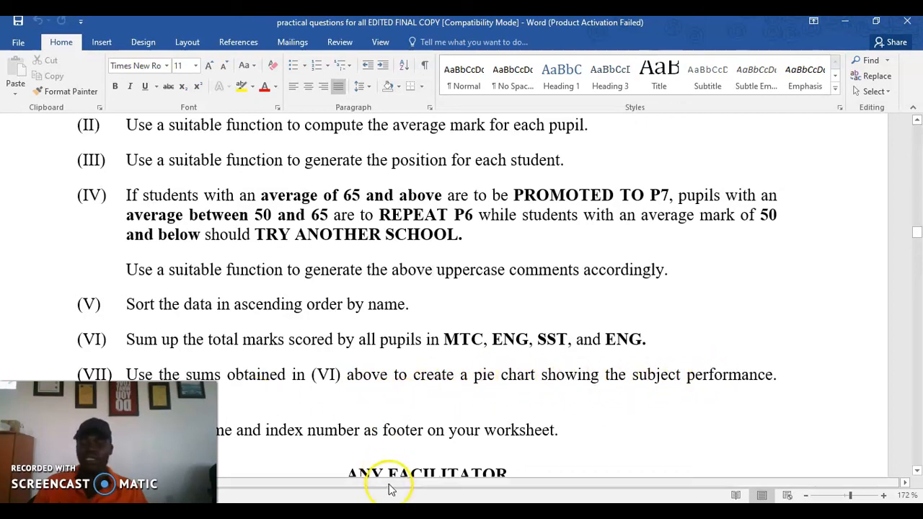
left_click(473, 505)
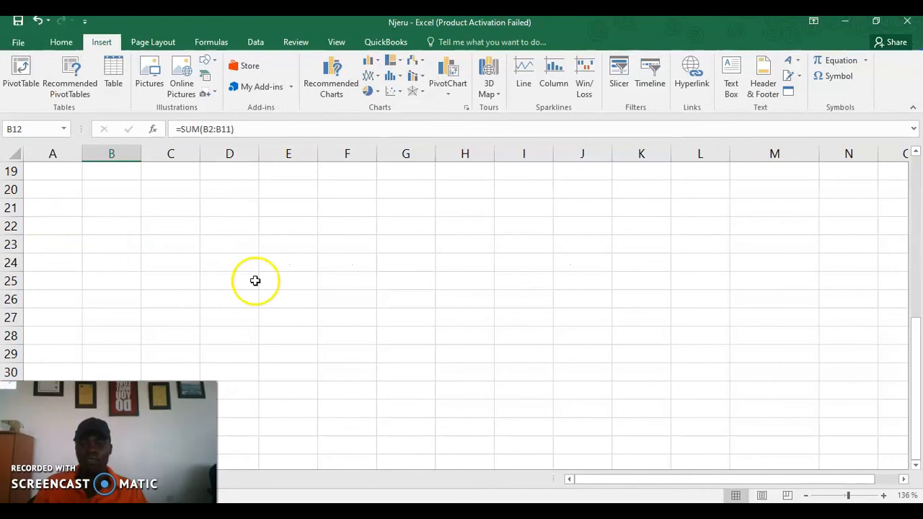
scroll(256, 282, "up", 4)
scroll(422, 271, "down", 1)
scroll(422, 271, "down", 2)
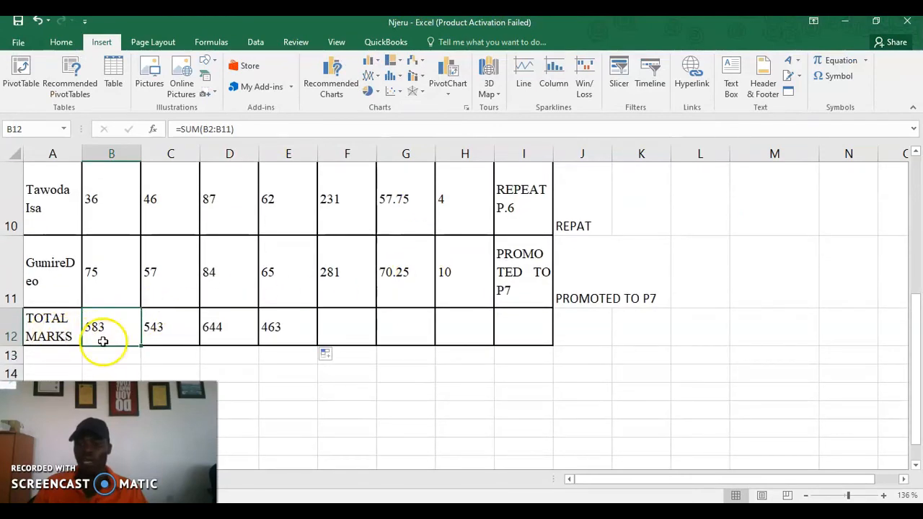
Select the TOTAL MARKS row A12:E12 holding the subject totals
left_click_drag(92, 330, 171, 344)
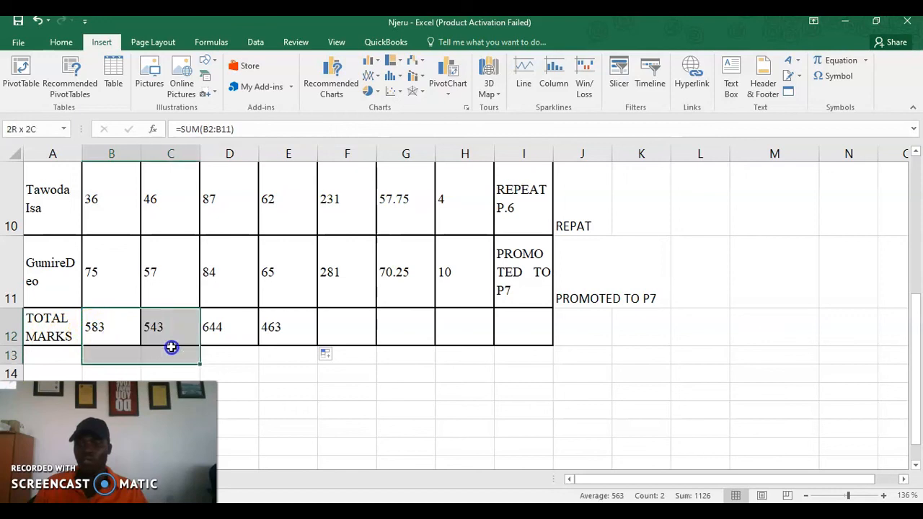
left_click(62, 328)
left_click(106, 335)
left_click_drag(53, 323, 276, 327)
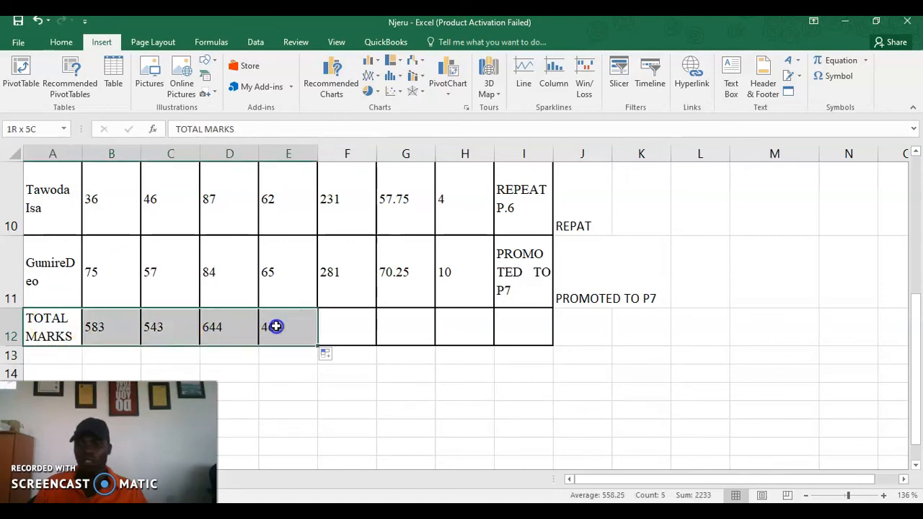
scroll(449, 385, "up", 3)
scroll(448, 386, "down", 1)
scroll(449, 385, "up", 1)
scroll(448, 385, "down", 1)
scroll(448, 385, "up", 1)
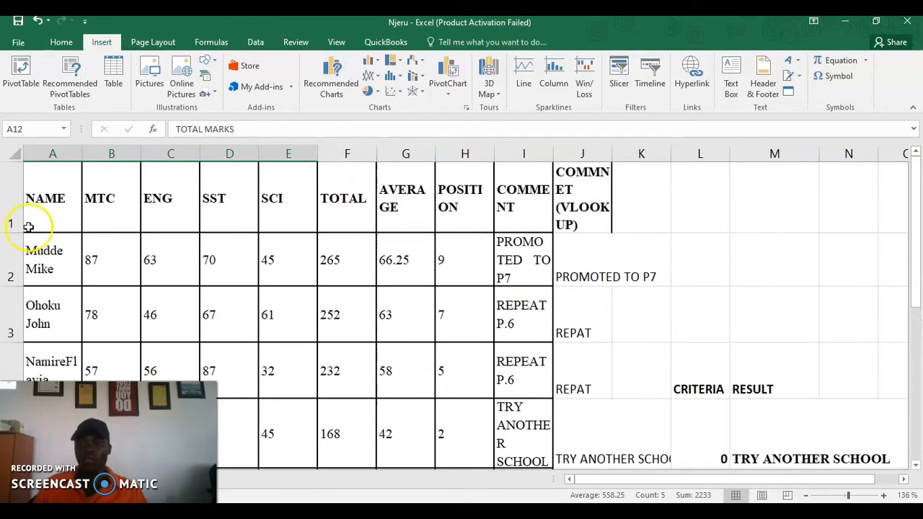
Insert a 3-D Pie chart of the selected subject totals
left_click(370, 90)
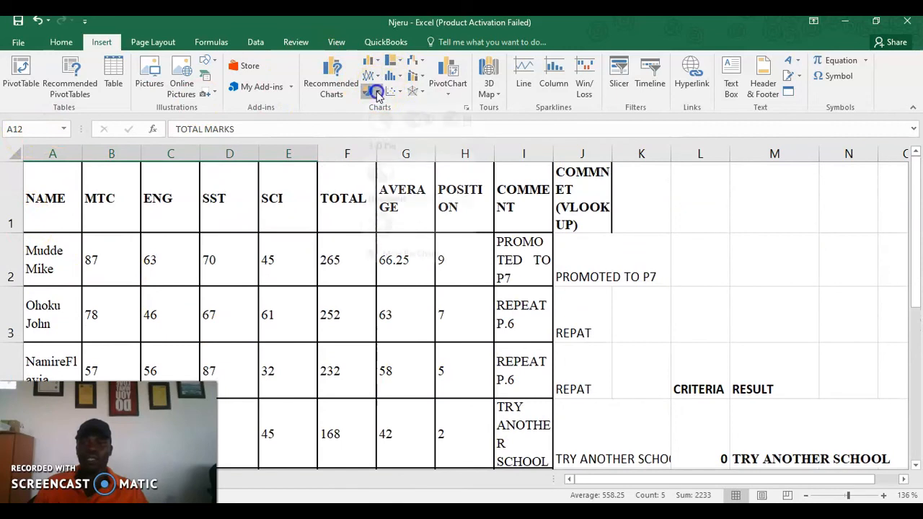
left_click(380, 188)
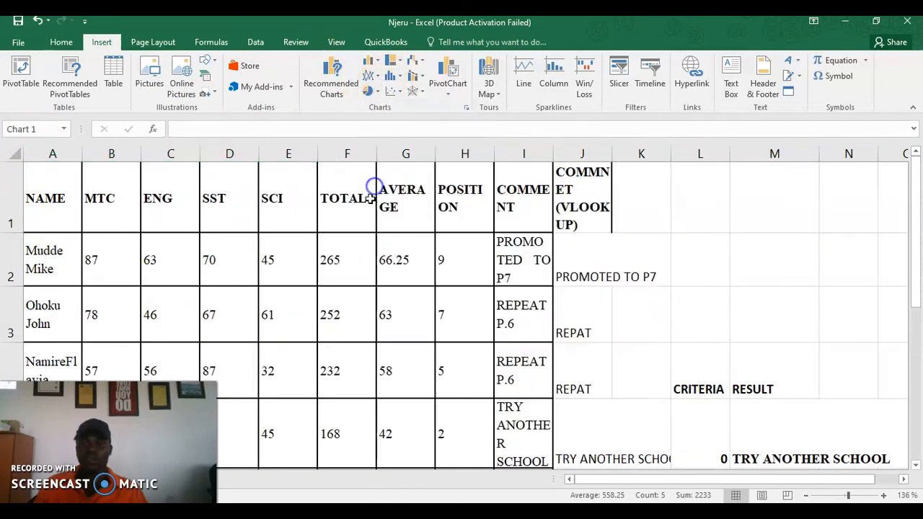
scroll(432, 325, "down", 1)
Try Chart Style 7, then apply Chart Style 8 for numbered slice labels without a legend
scroll(433, 317, "up", 1)
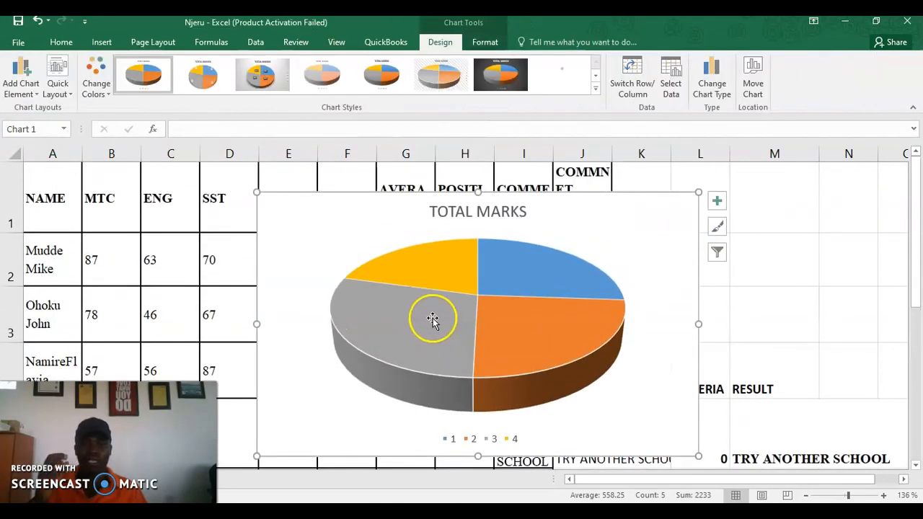
left_click(433, 317)
left_click(457, 208)
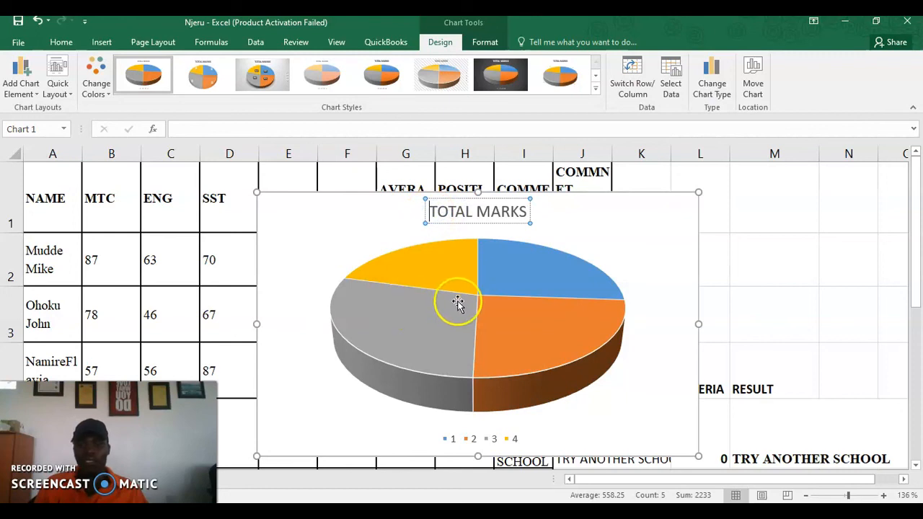
scroll(473, 303, "down", 1)
scroll(473, 302, "up", 1)
scroll(474, 306, "down", 1)
scroll(476, 338, "up", 1)
left_click(480, 328)
scroll(482, 331, "down", 1)
scroll(505, 335, "up", 1)
scroll(520, 340, "down", 3)
scroll(520, 339, "up", 3)
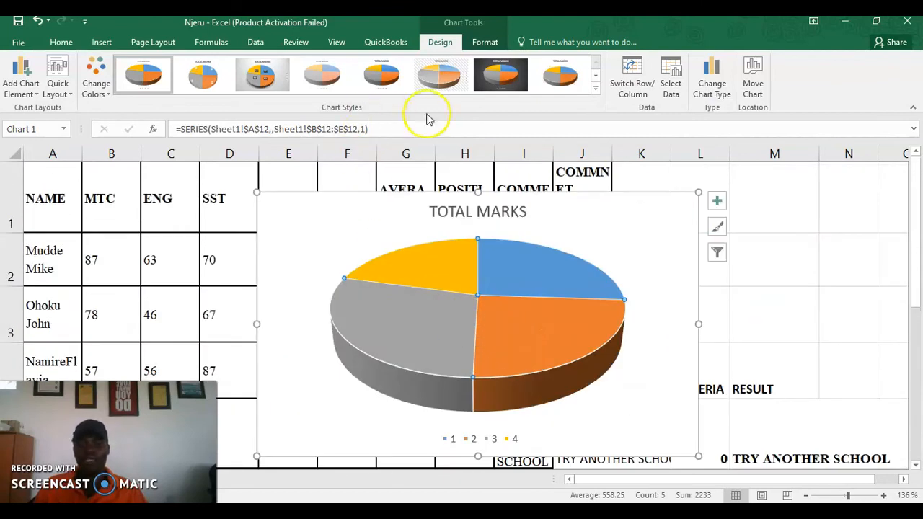
left_click(490, 74)
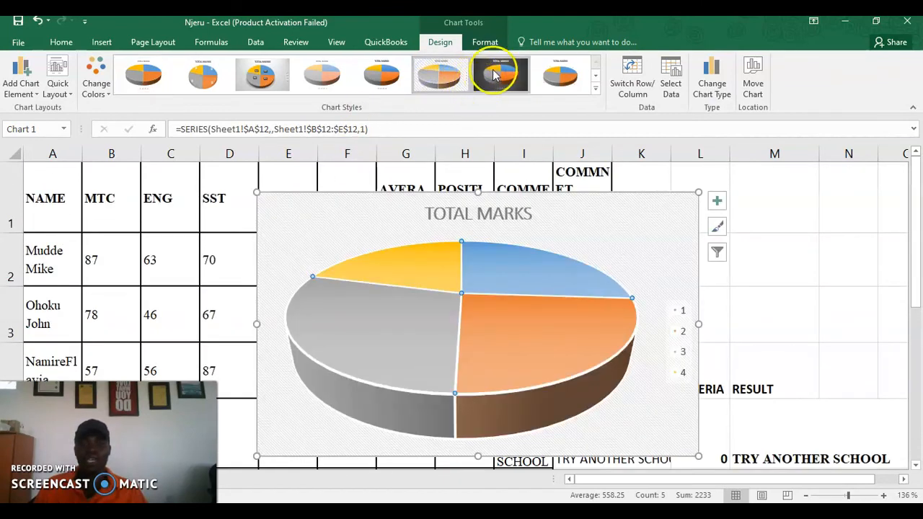
left_click(555, 80)
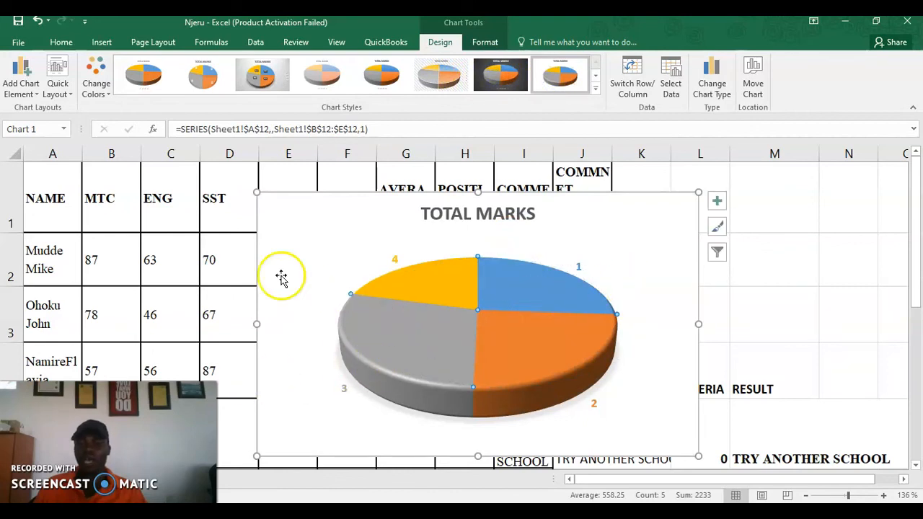
Drag the pie chart off the results table further down the sheet
left_click_drag(291, 221, 350, 322)
scroll(351, 321, "down", 1)
scroll(346, 257, "up", 3)
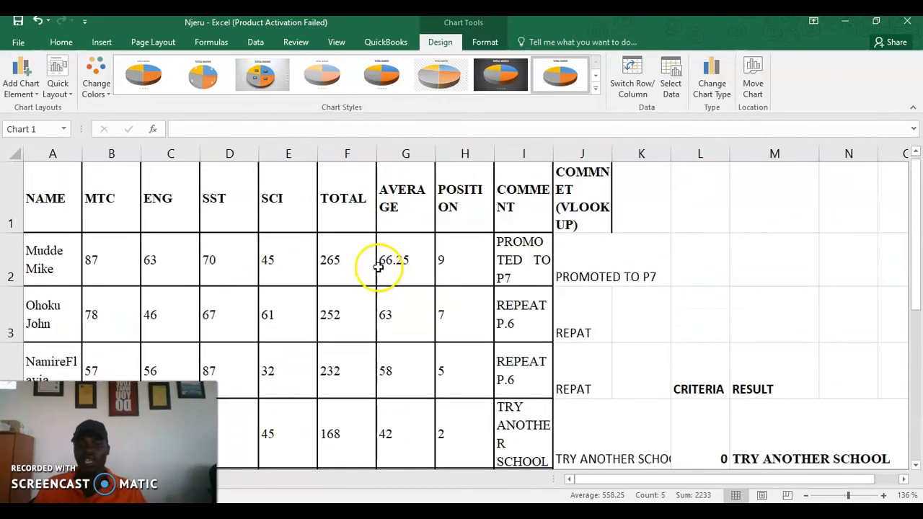
scroll(378, 264, "down", 2)
Drag the TOTAL MARKS chart down below row 12 and left to line up with column A
left_click_drag(284, 213, 289, 382)
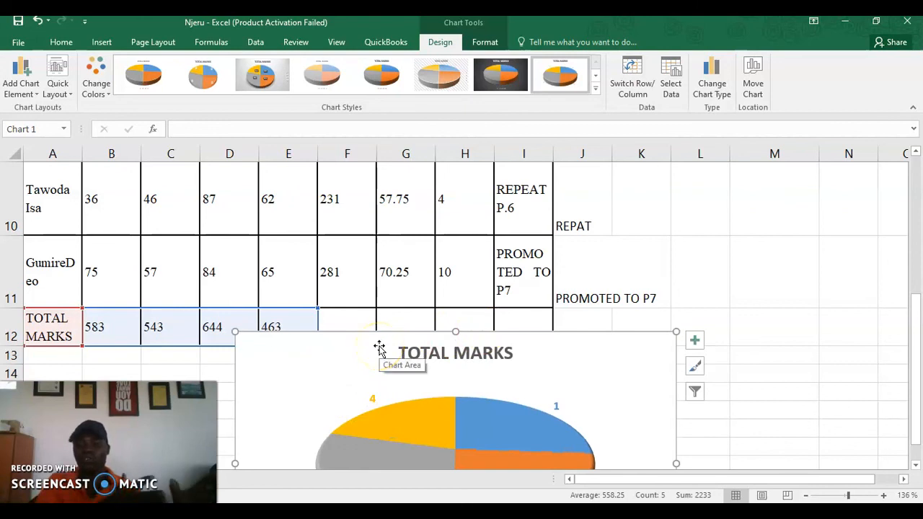
left_click_drag(380, 347, 90, 377)
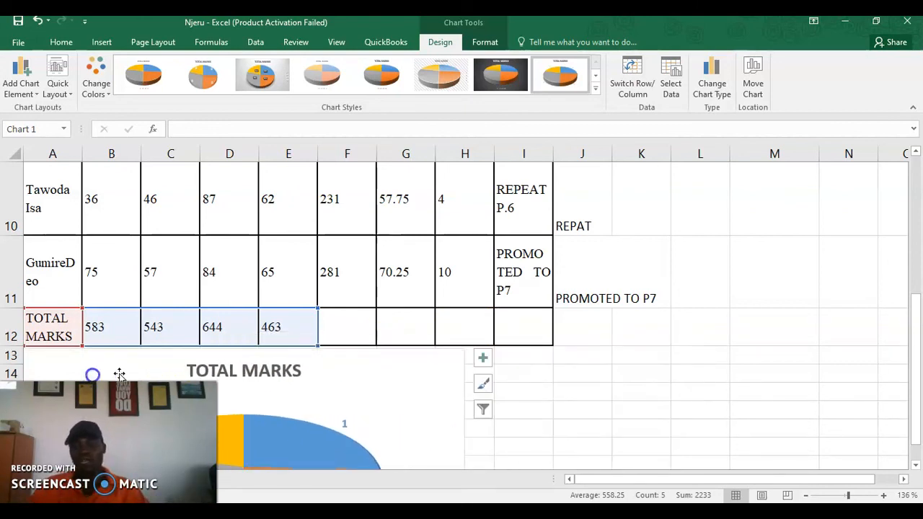
scroll(649, 365, "down", 2)
scroll(649, 364, "up", 2)
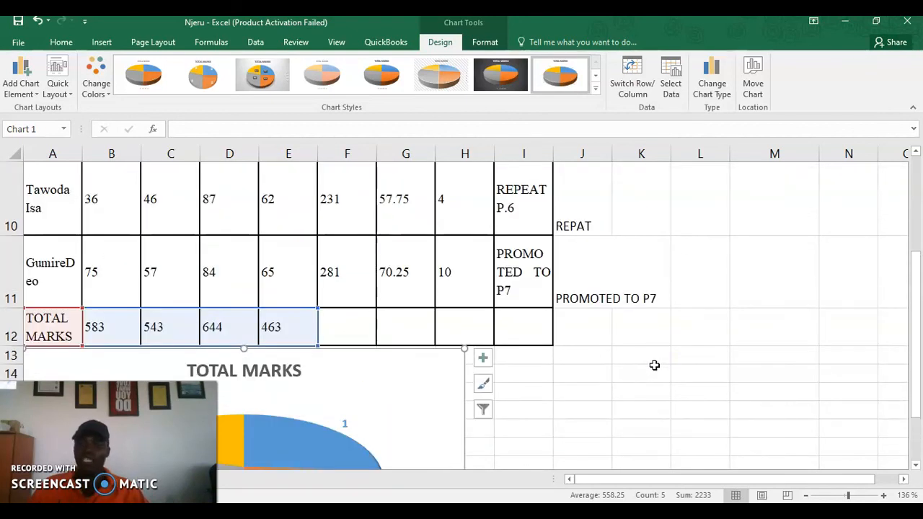
scroll(563, 364, "up", 4)
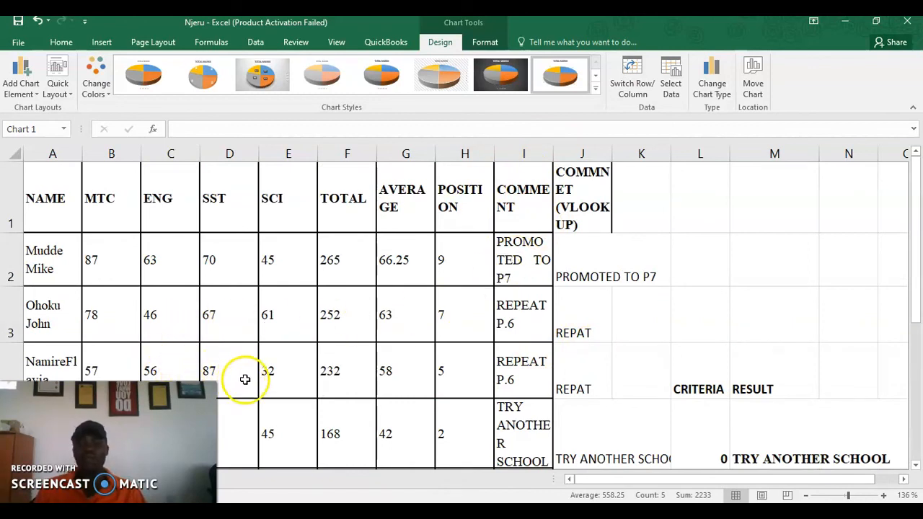
scroll(252, 372, "down", 5)
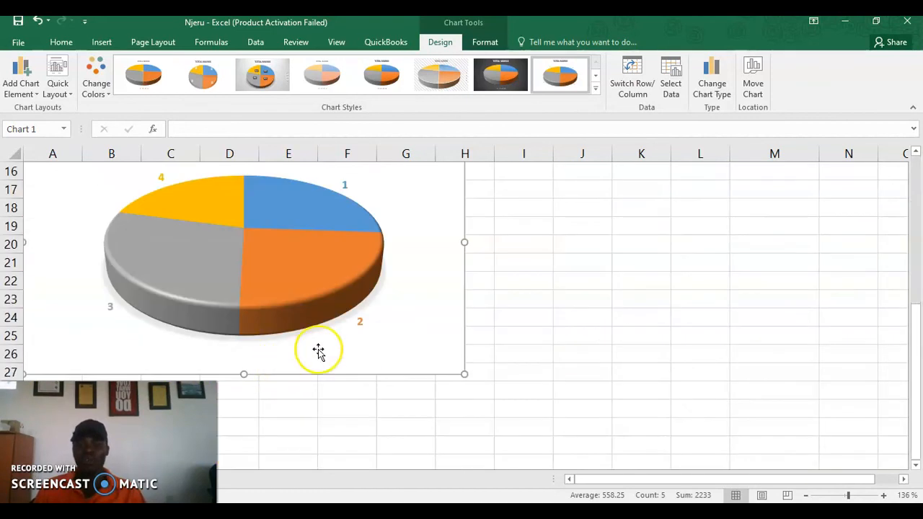
mouse_move(265, 280)
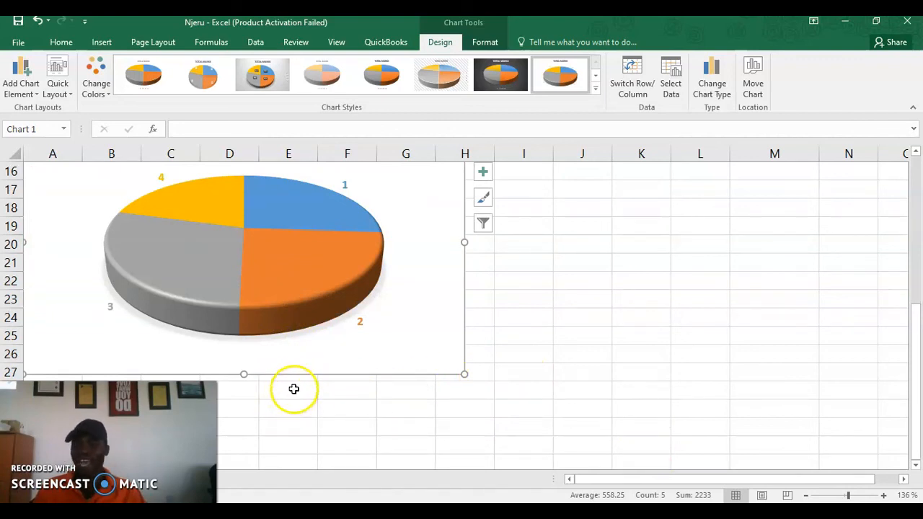
scroll(508, 378, "up", 3)
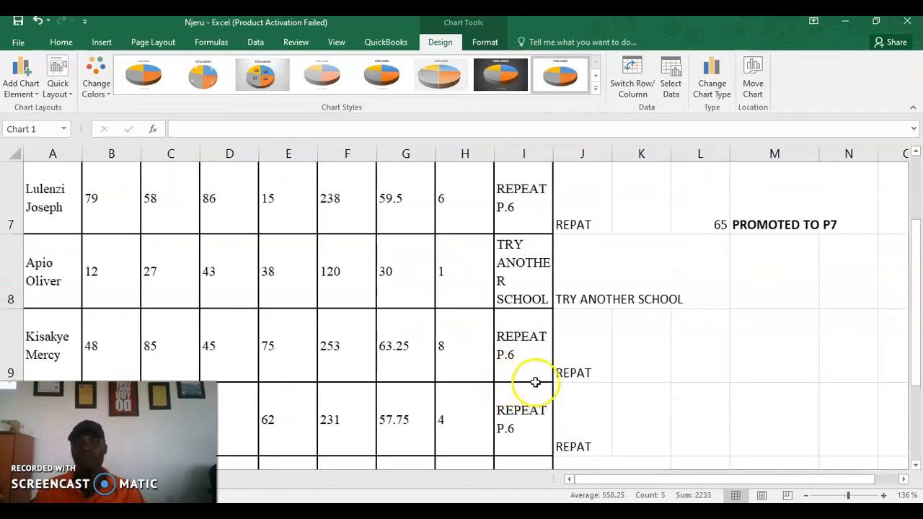
scroll(532, 375, "up", 1)
scroll(538, 372, "down", 2)
scroll(535, 372, "up", 2)
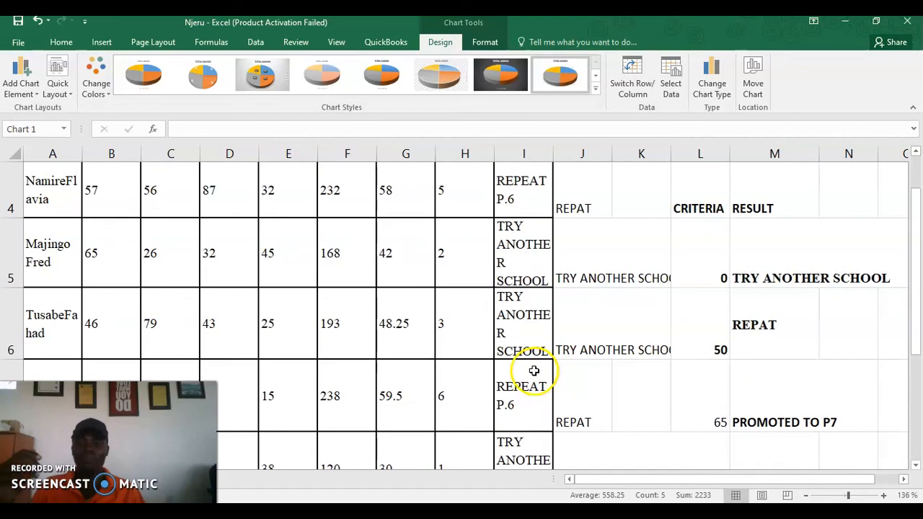
scroll(526, 367, "up", 3)
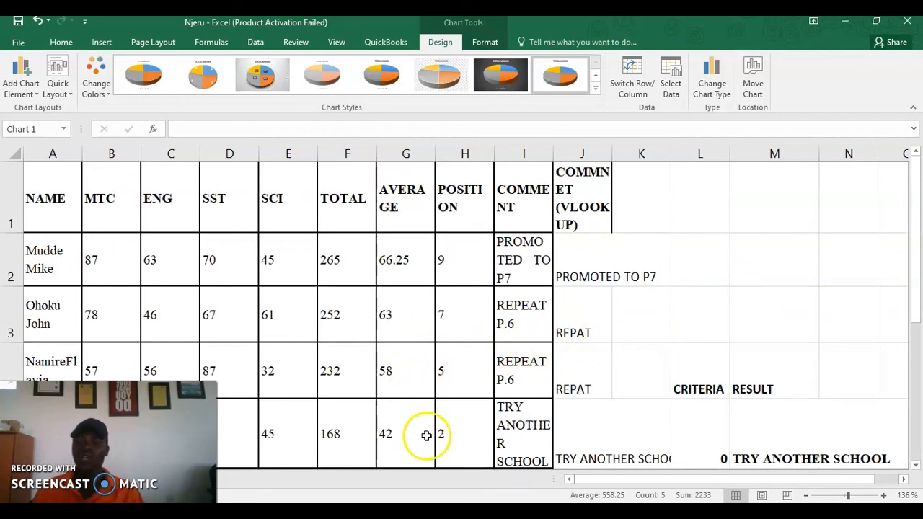
Switch to Chrome and open the IT Resource Center contact page
key("alt+Tab")
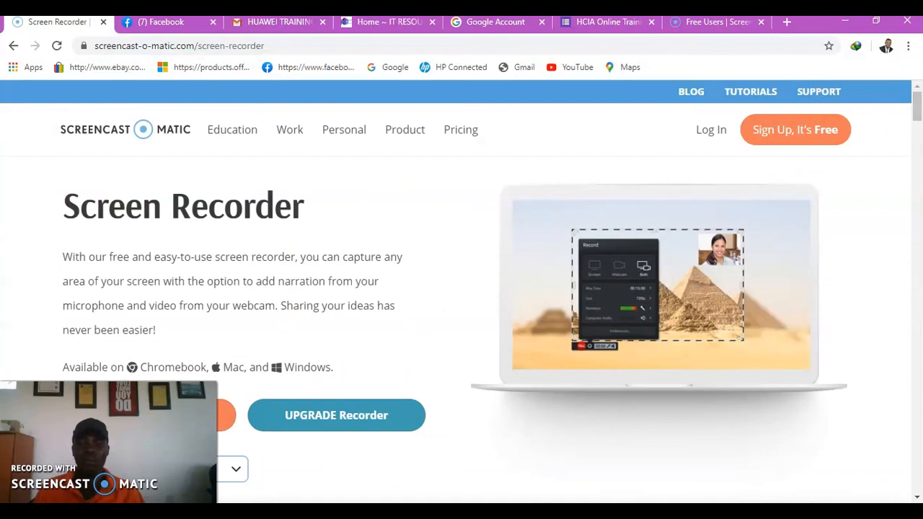
left_click(396, 26)
left_click(483, 198)
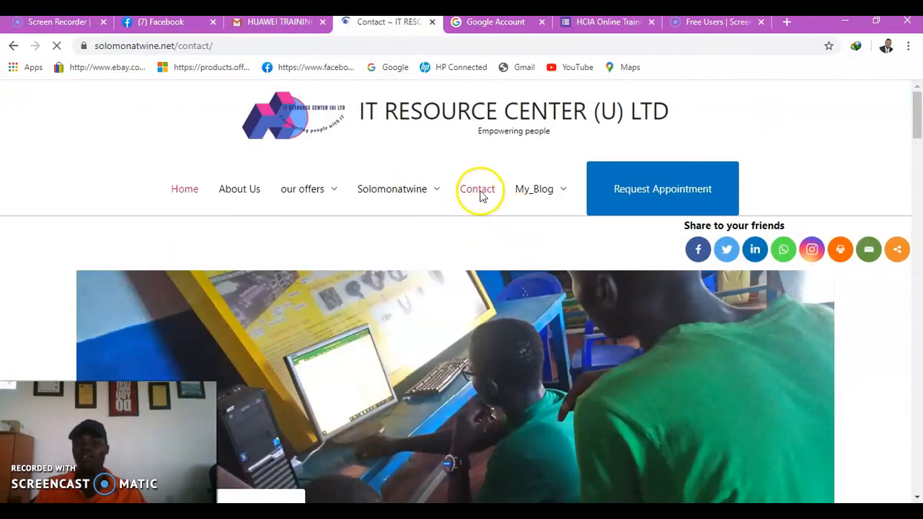
scroll(408, 296, "down", 5)
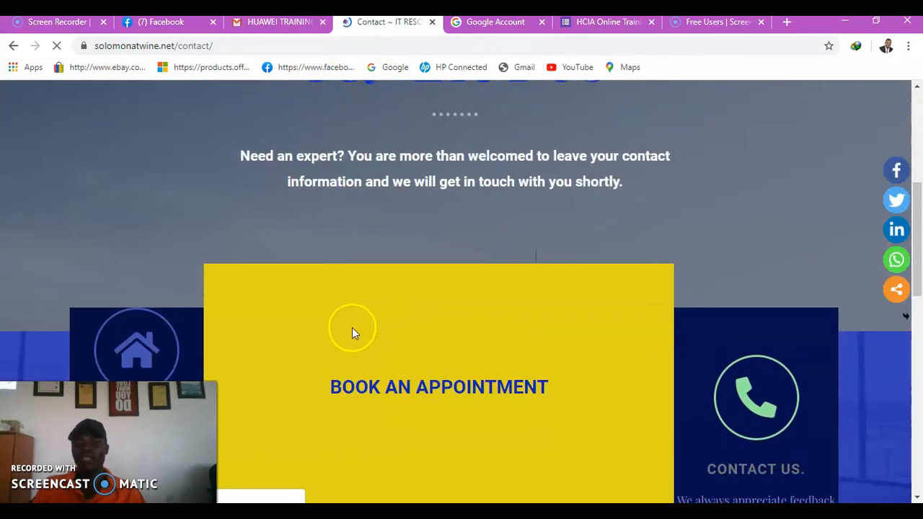
scroll(349, 321, "down", 1)
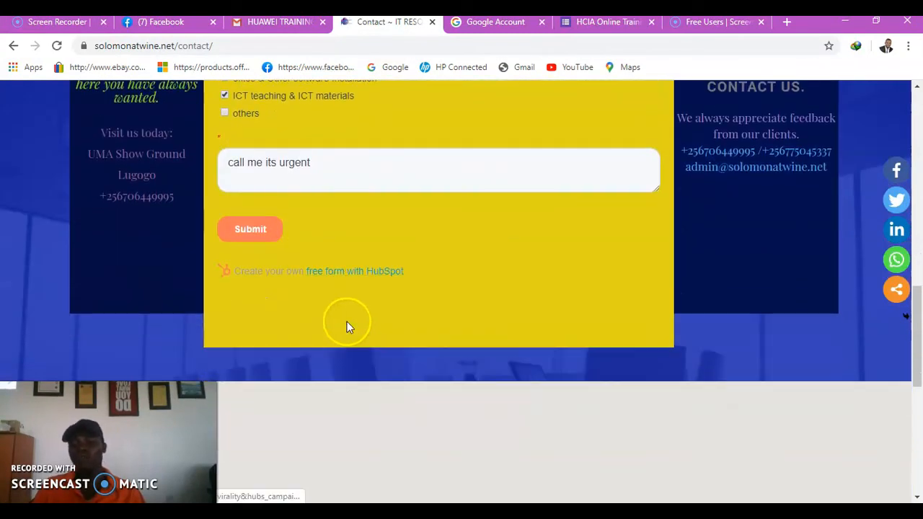
scroll(347, 322, "up", 4)
scroll(347, 321, "down", 2)
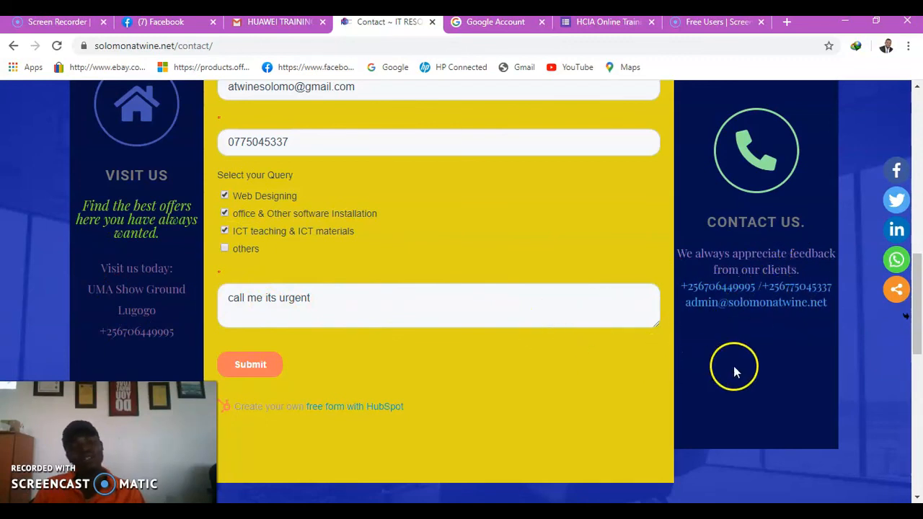
Replace the contact form's message text with an e-mail address
left_click_drag(323, 299, 161, 299)
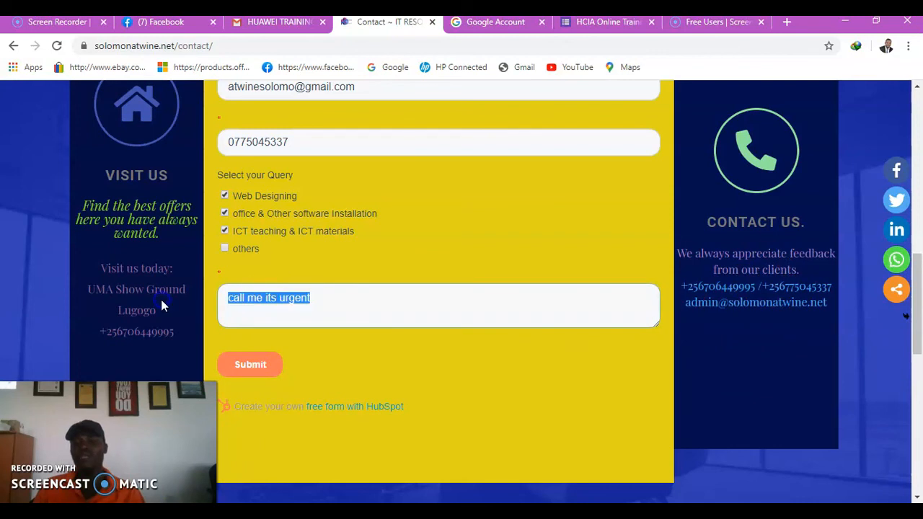
type("ATW")
key("BackSpace")
key("BackSpace")
key("BackSpace")
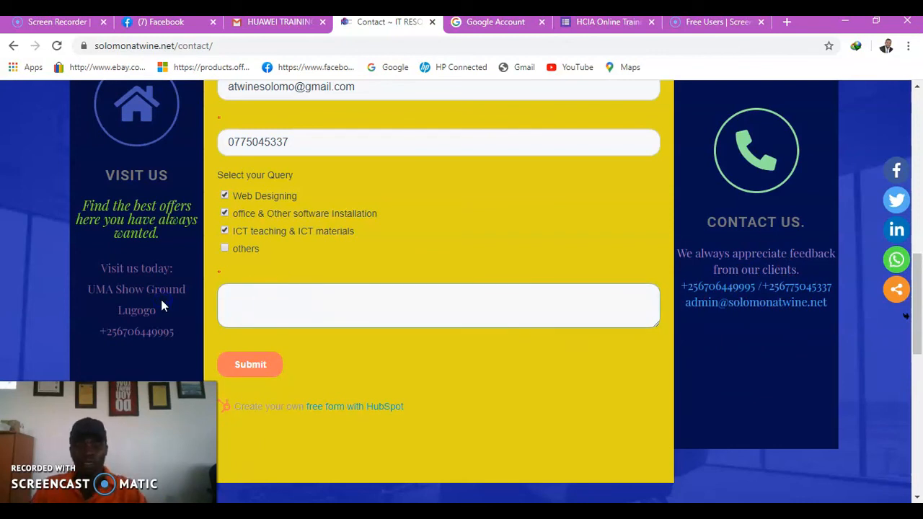
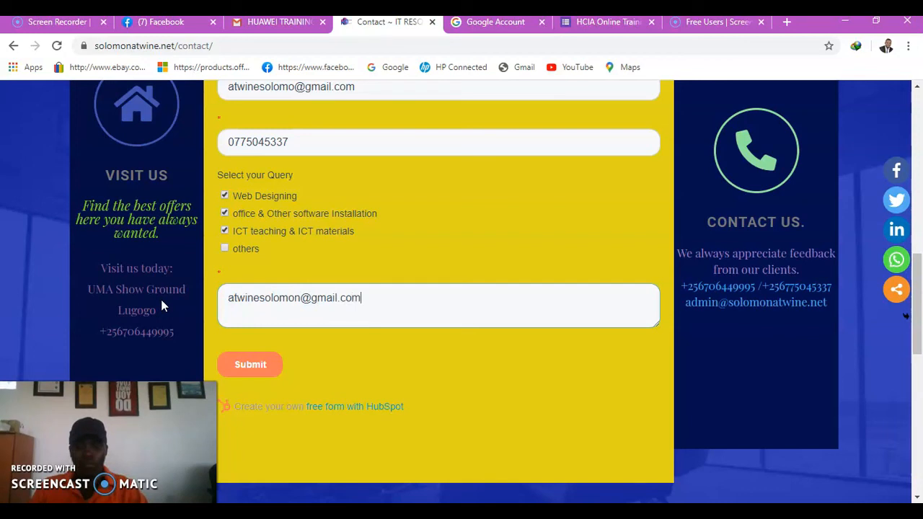